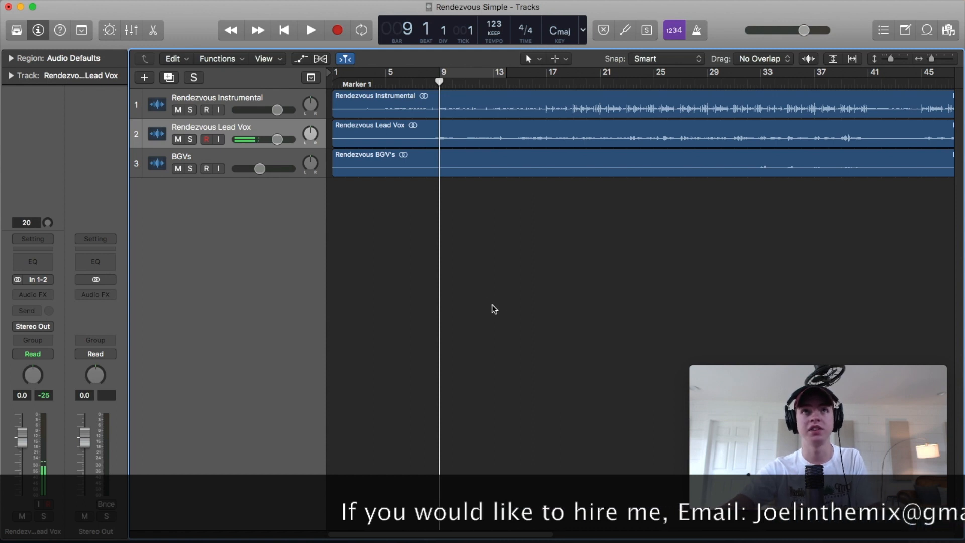
# - Play the song from bar 8 to hear the unprocessed mix, and return the playhead to bar 8
pyautogui.click(425, 84)
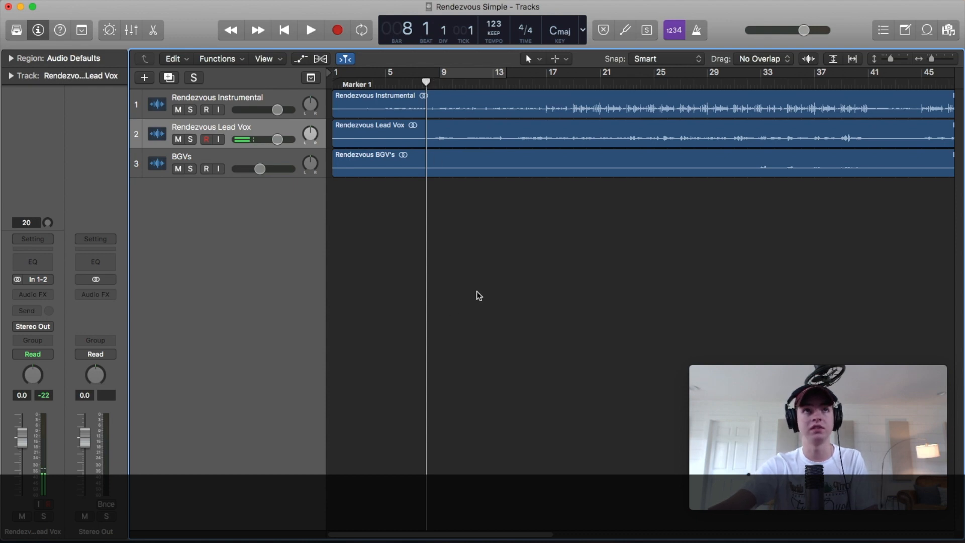
pyautogui.press('space')
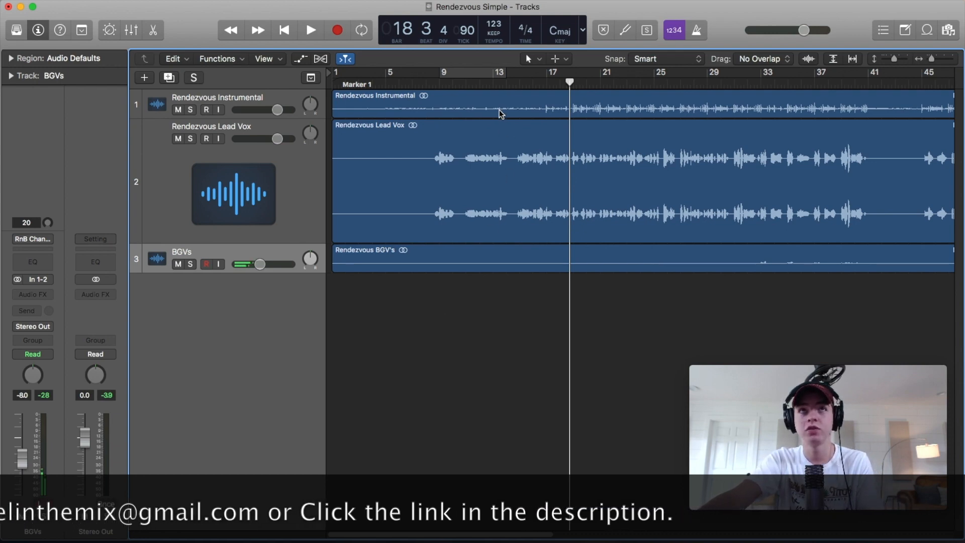
pyautogui.moveTo(500, 79)
pyautogui.mouseDown()
pyautogui.moveTo(742, 82)
pyautogui.moveTo(493, 81)
pyautogui.moveTo(507, 81)
pyautogui.mouseUp()
pyautogui.moveTo(656, 81); pyautogui.dragTo(426, 81)
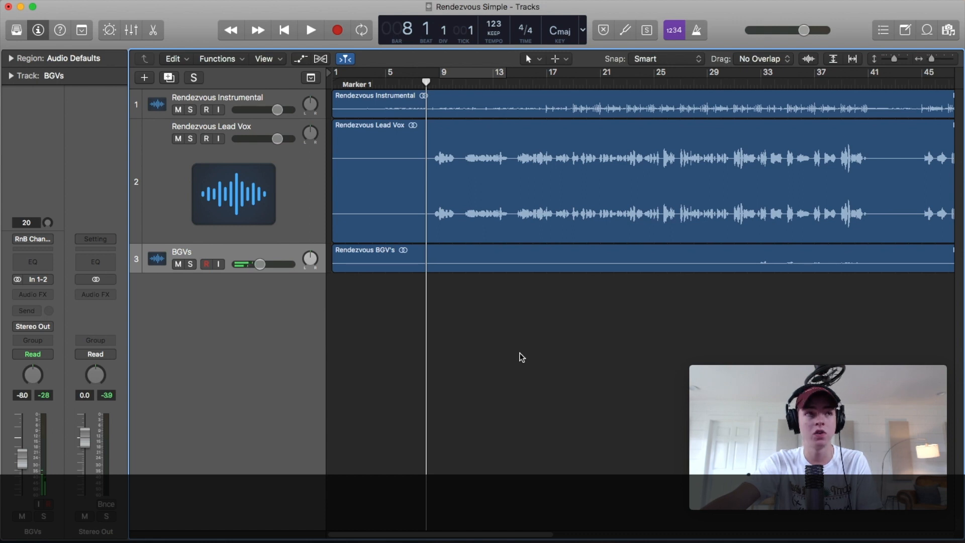
# - Select the lead vocal track, bypass its plug-ins from AudioTrack to Ozone 8, and remove Auto-Tune from the chain
pyautogui.click(198, 191)
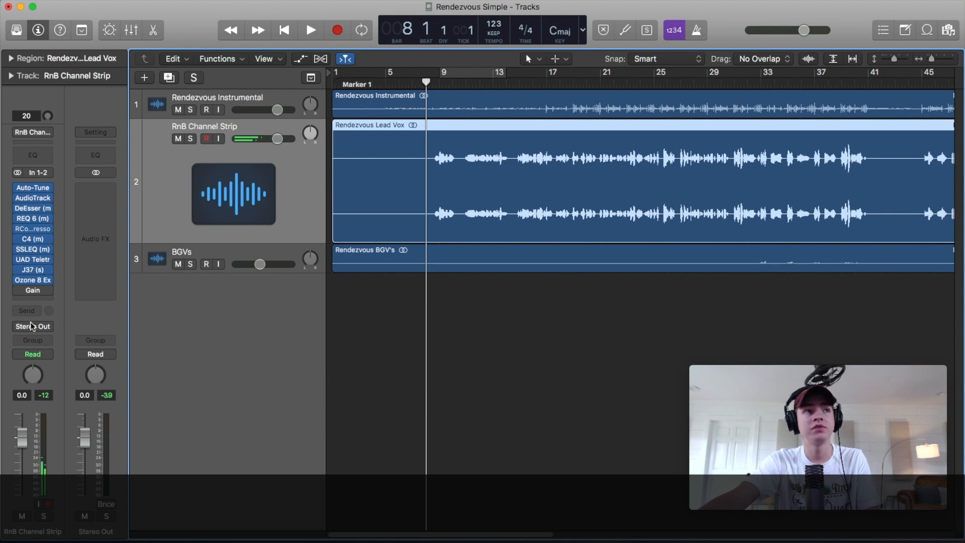
pyautogui.moveTo(18, 197); pyautogui.dragTo(20, 288)
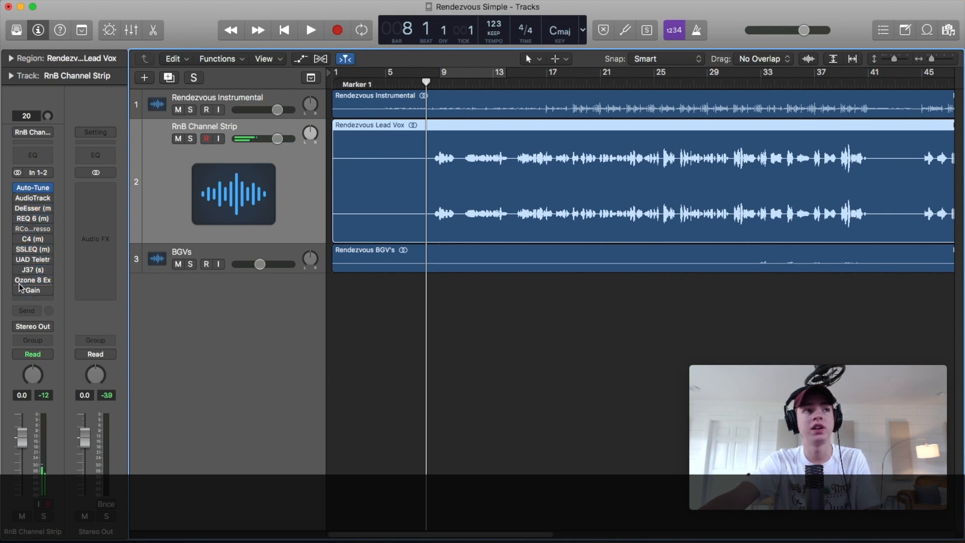
pyautogui.click(48, 188)
pyautogui.click(57, 208)
# - Open AudioTrack on the lead vocal, solo the track and start playback
pyautogui.click(35, 198)
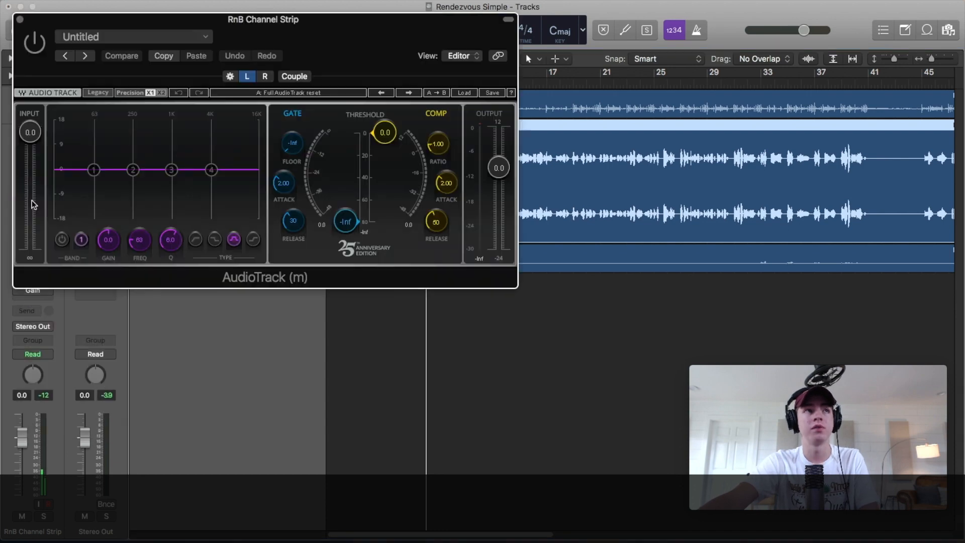
pyautogui.moveTo(333, 41); pyautogui.dragTo(438, 225)
pyautogui.click(190, 138)
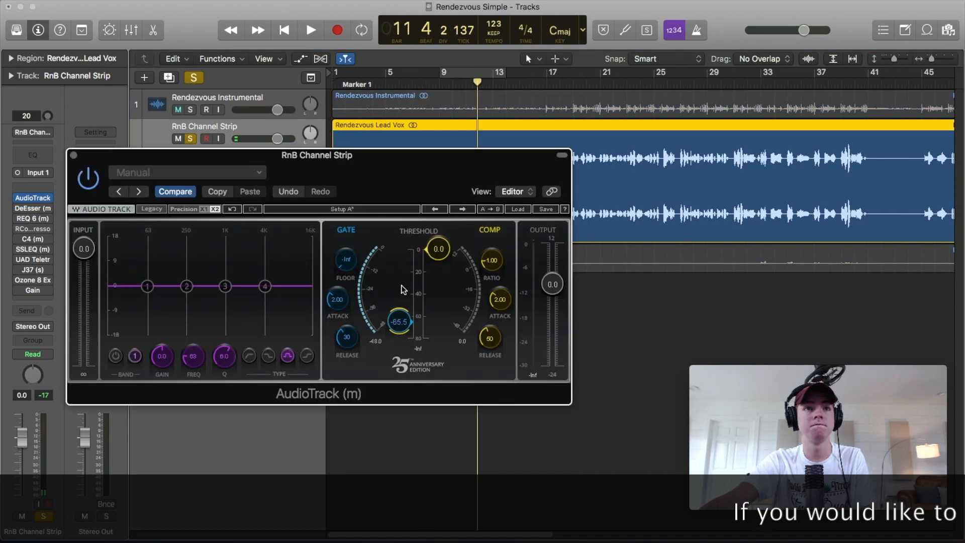
pyautogui.press('space')
pyautogui.moveTo(375, 172); pyautogui.dragTo(430, 234)
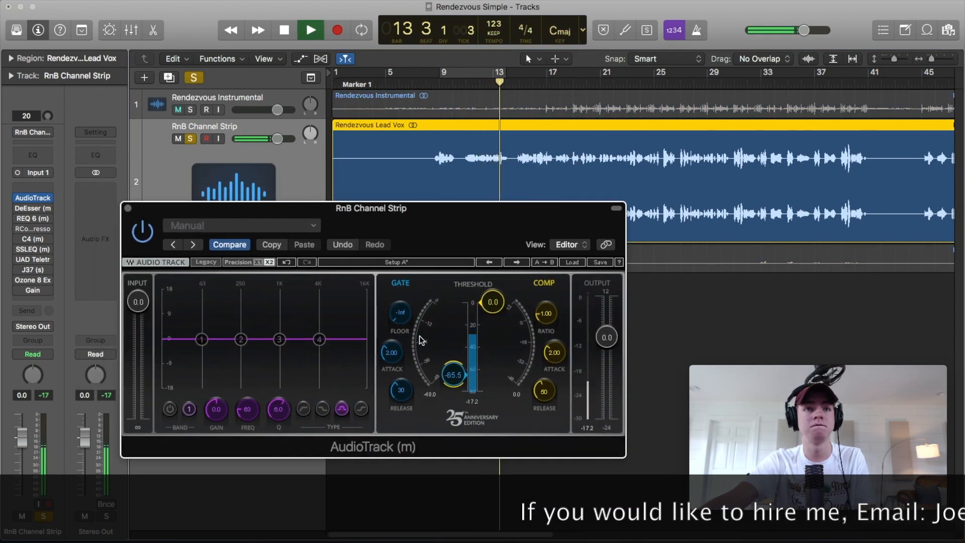
# - Set the AudioTrack gate's threshold to about -51.7, its attack to 0.53 and its release to 97
pyautogui.moveTo(456, 372); pyautogui.dragTo(457, 354)
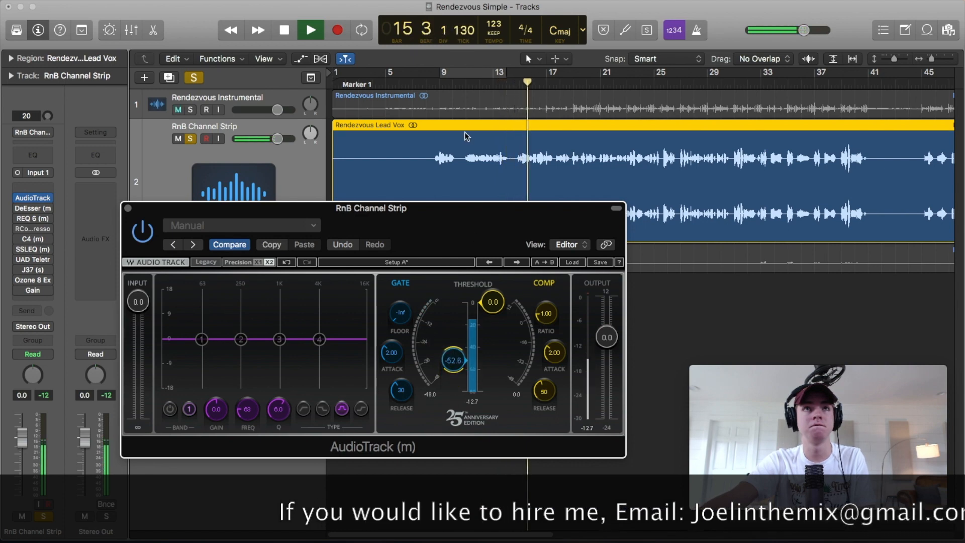
pyautogui.click(502, 80)
pyautogui.moveTo(457, 362); pyautogui.dragTo(457, 358)
pyautogui.moveTo(393, 353); pyautogui.dragTo(403, 383)
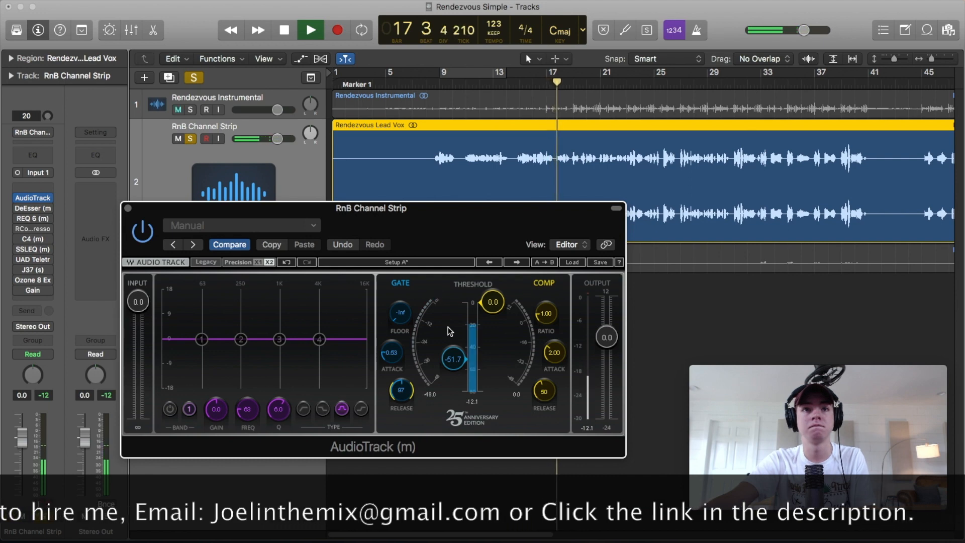
# - Raise the AudioTrack gate threshold to -46.3, set its floor to -76.6, stop playback and close the plug-in
pyautogui.moveTo(454, 359); pyautogui.dragTo(453, 354)
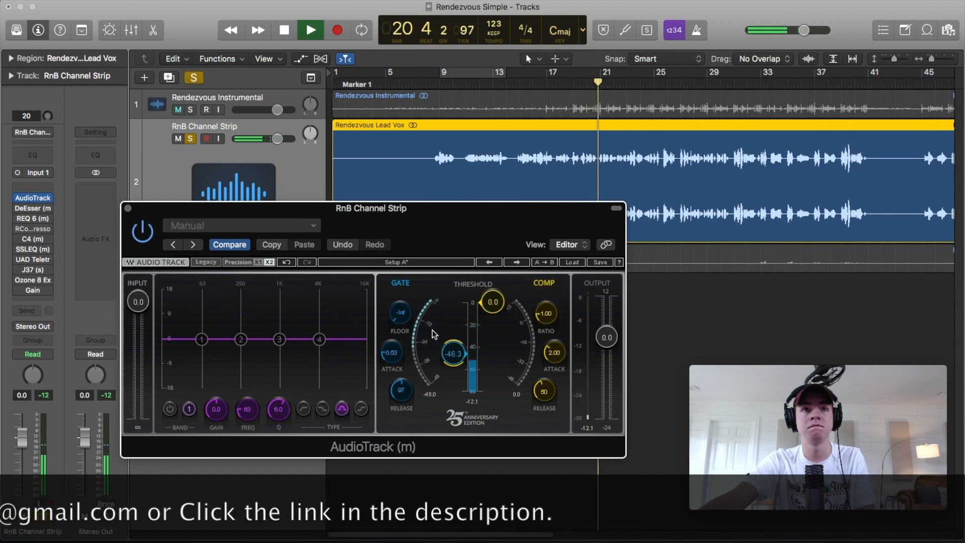
pyautogui.moveTo(407, 316); pyautogui.dragTo(407, 313)
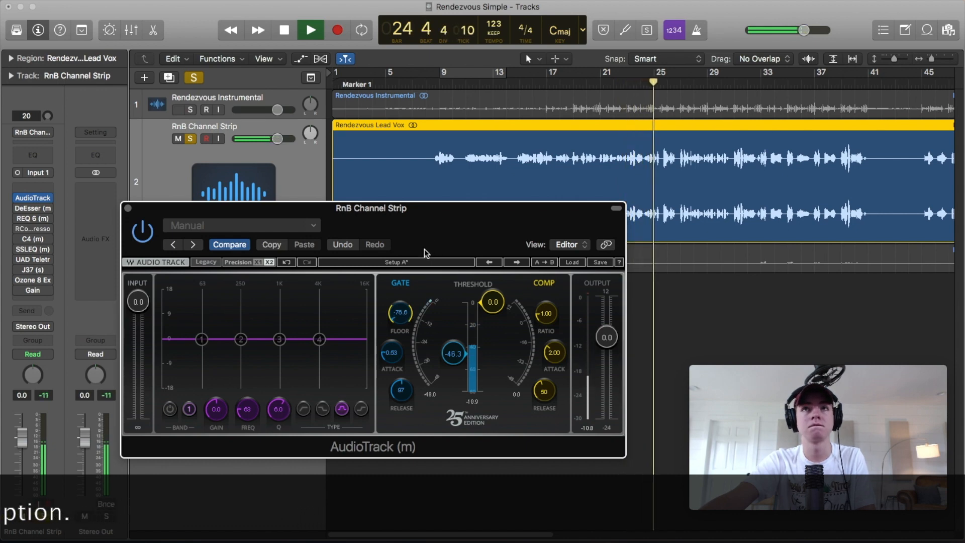
pyautogui.press('space')
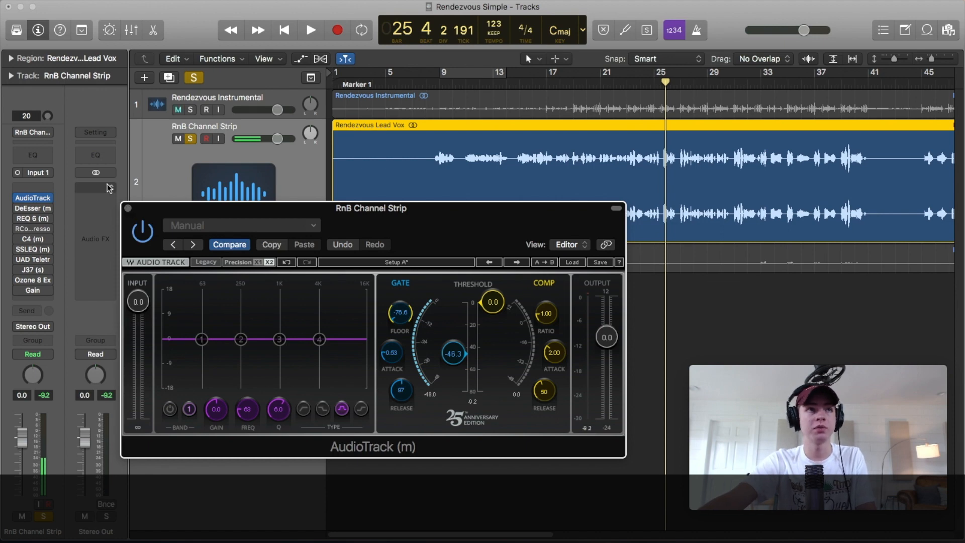
pyautogui.click(127, 209)
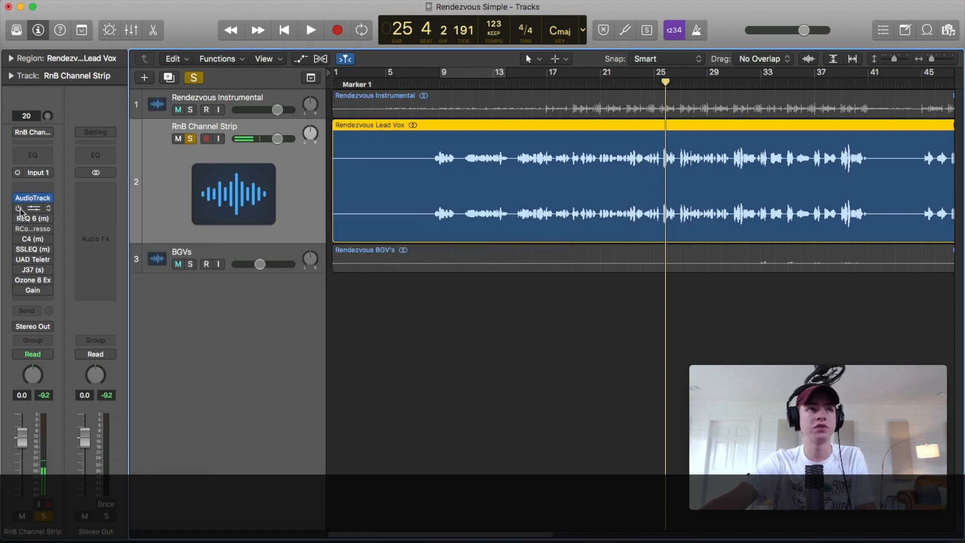
pyautogui.click(33, 199)
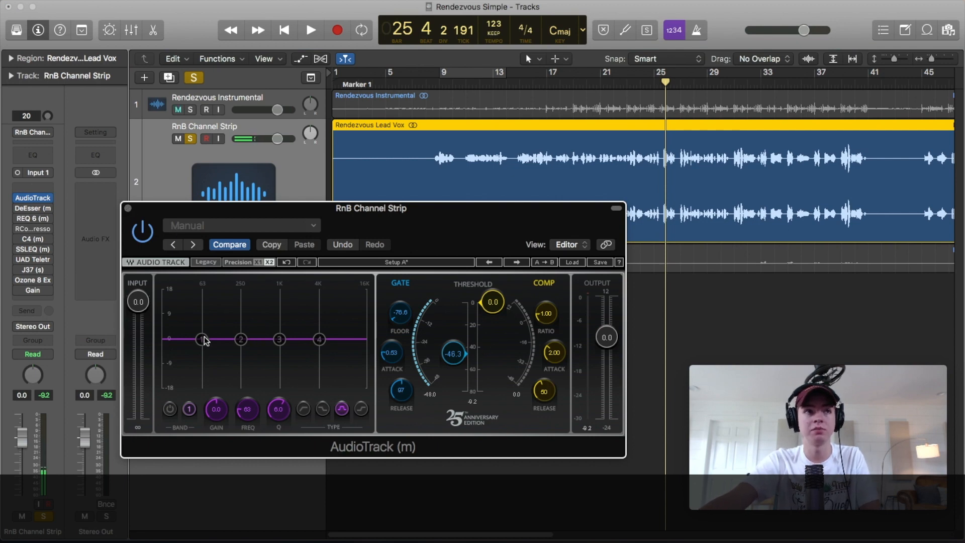
pyautogui.click(126, 208)
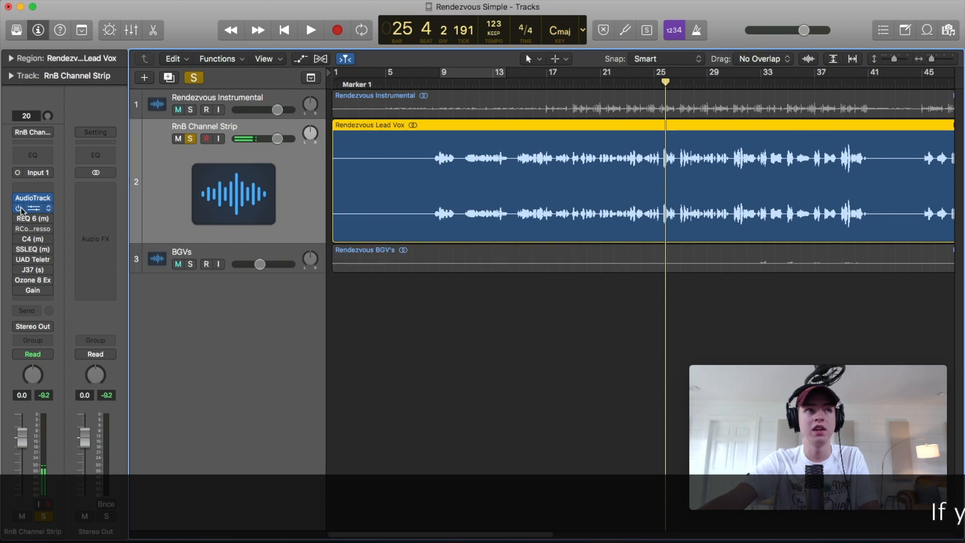
# - Open the DeEsser on the lead vocal, play from bar 21 and lower its threshold to about -41
pyautogui.click(492, 297)
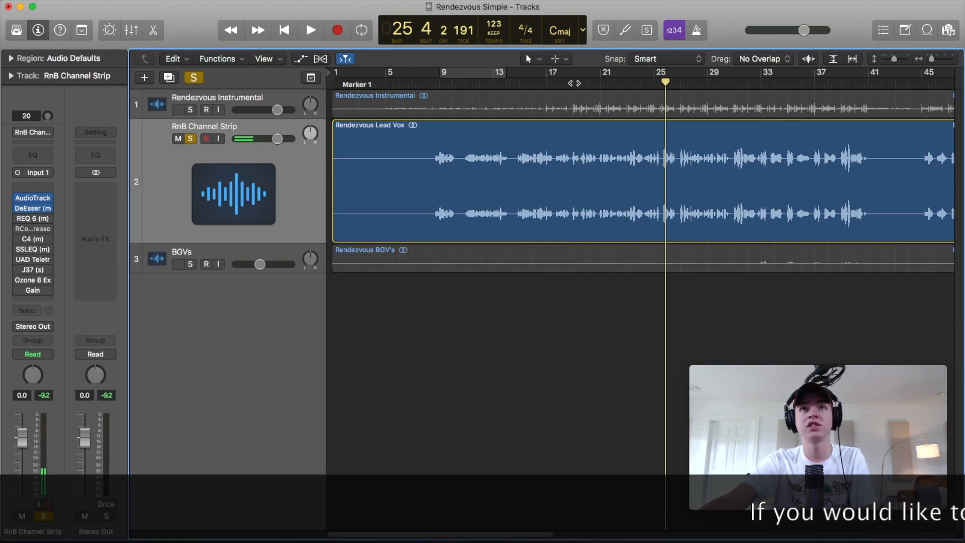
pyautogui.click(35, 208)
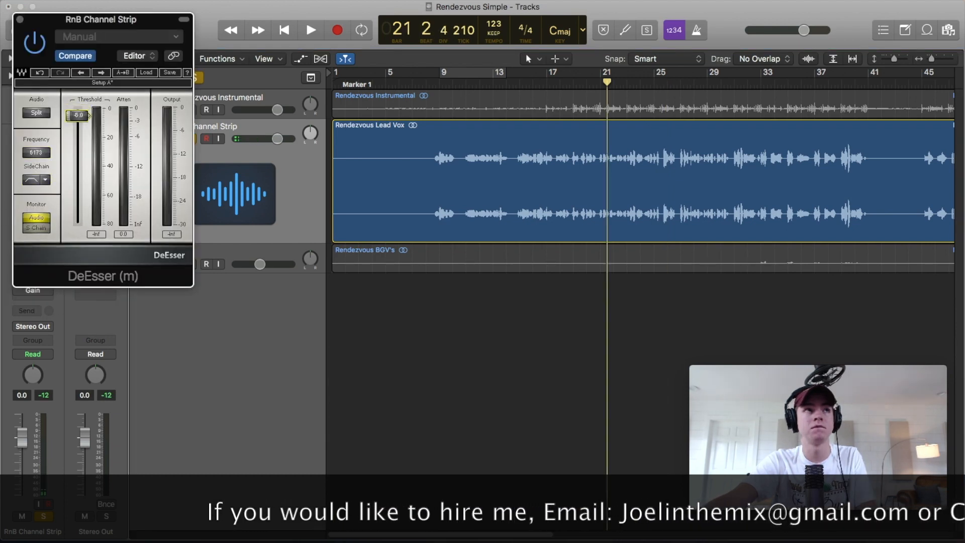
pyautogui.press('space')
pyautogui.moveTo(77, 168); pyautogui.dragTo(78, 169)
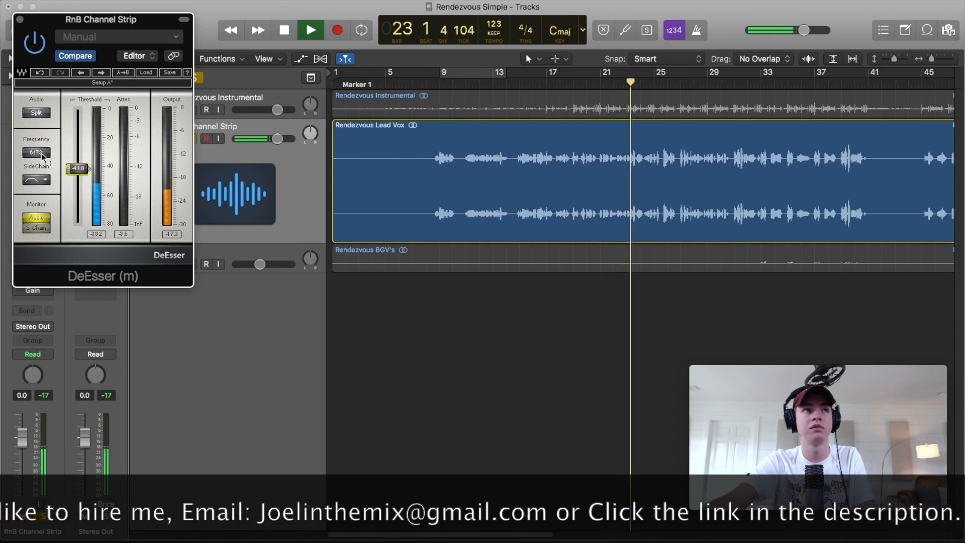
# - Set the DeEsser frequency to 6000, raise its threshold to about -36, and stop playback
pyautogui.doubleClick(42, 154)
pyautogui.write('6000')
pyautogui.press('Return')
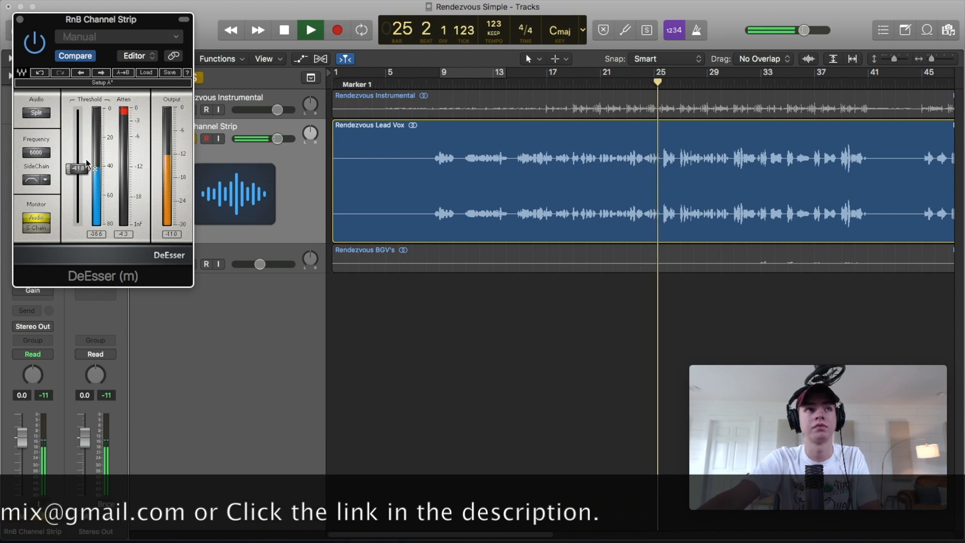
pyautogui.moveTo(79, 168); pyautogui.dragTo(83, 164)
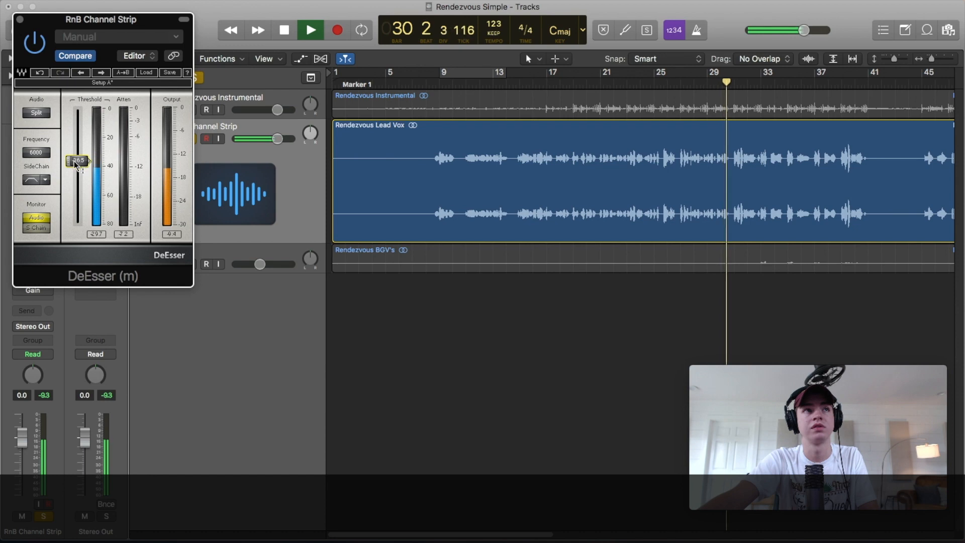
pyautogui.press('space')
pyautogui.click(20, 19)
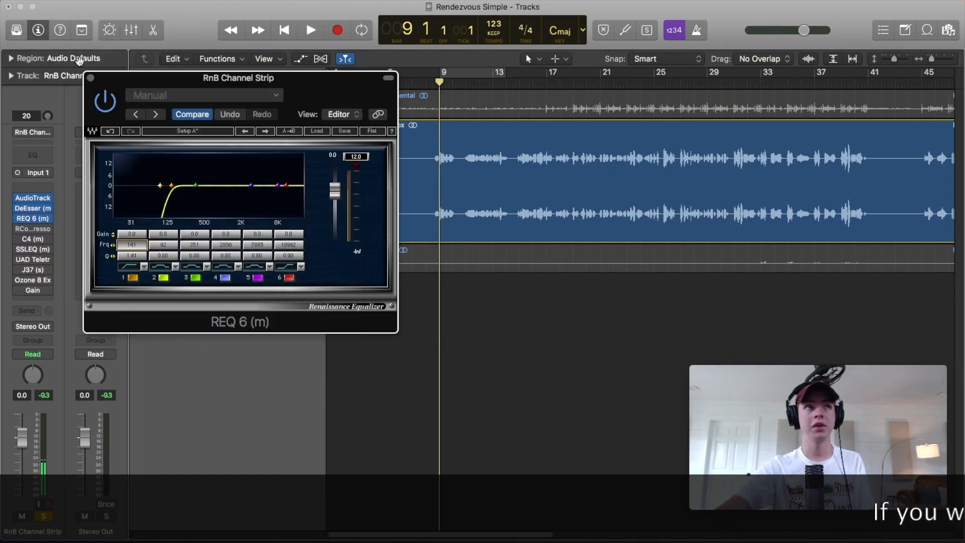
# - Turn off solo and set the low-cut frequency of REQ 6 band 1 to 123 Hz while playing the mix from bar 9
pyautogui.click(91, 78)
pyautogui.click(200, 78)
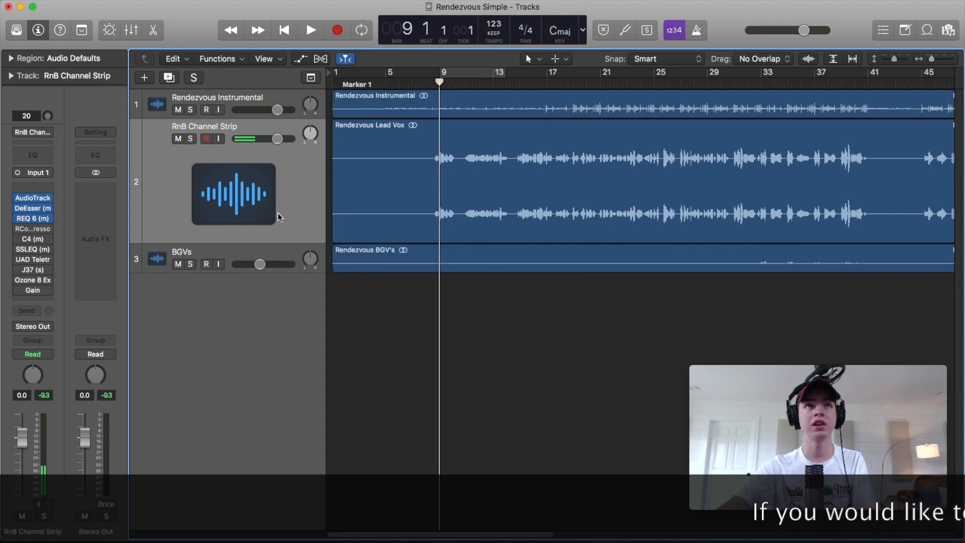
pyautogui.click(39, 220)
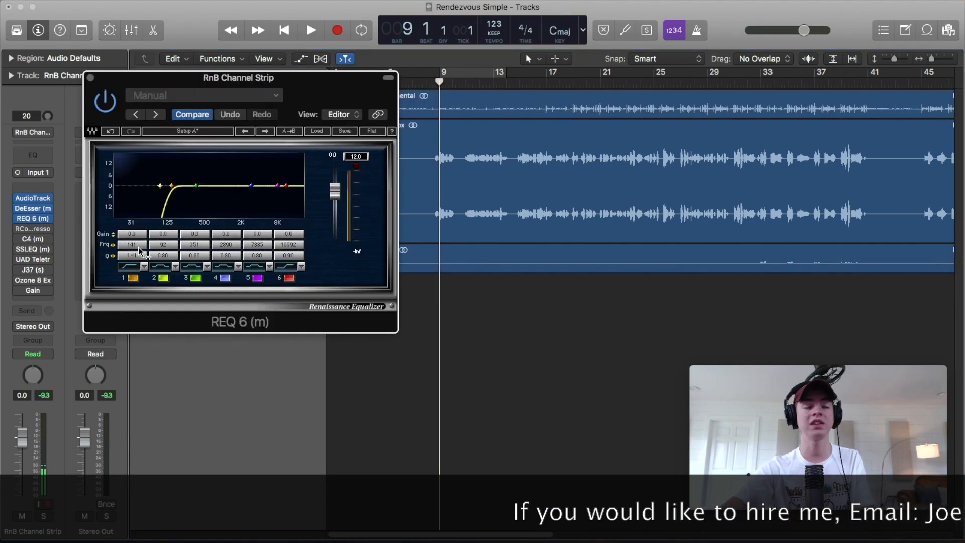
pyautogui.moveTo(139, 247)
pyautogui.mouseDown()
pyautogui.moveTo(133, 274)
pyautogui.moveTo(135, 261)
pyautogui.mouseUp()
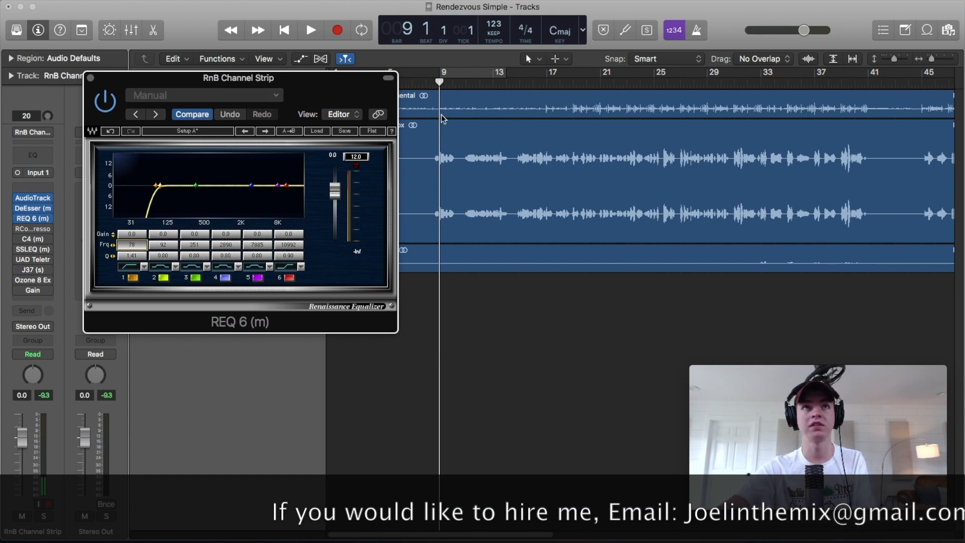
pyautogui.press('space')
pyautogui.moveTo(132, 245)
pyautogui.mouseDown()
pyautogui.moveTo(132, 216)
pyautogui.moveTo(132, 229)
pyautogui.mouseUp()
pyautogui.moveTo(132, 245); pyautogui.dragTo(125, 245)
pyautogui.press('space')
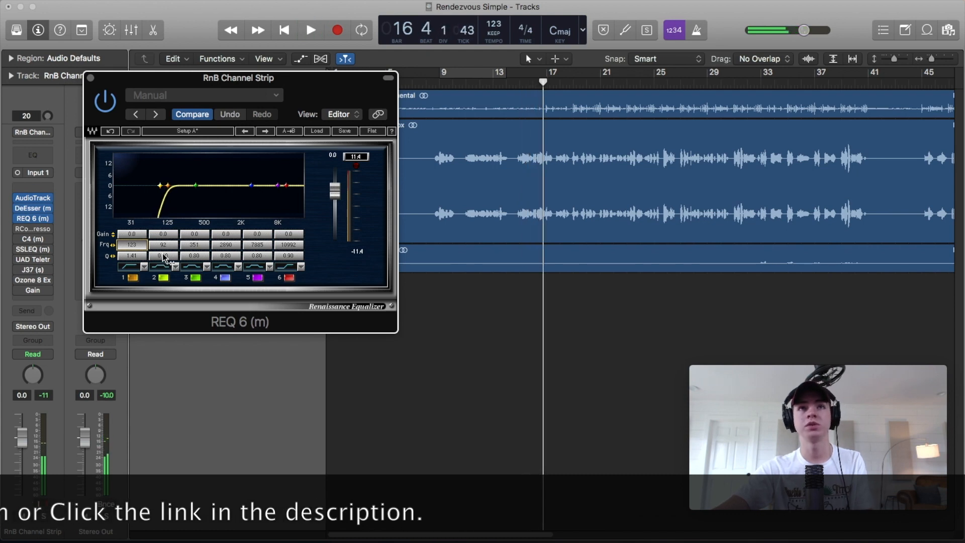
# - Sweep REQ 6 band 2 during playback from bar 15 and set it to a -2.9 dB cut at about 228 Hz with Q 1.75
pyautogui.click(518, 84)
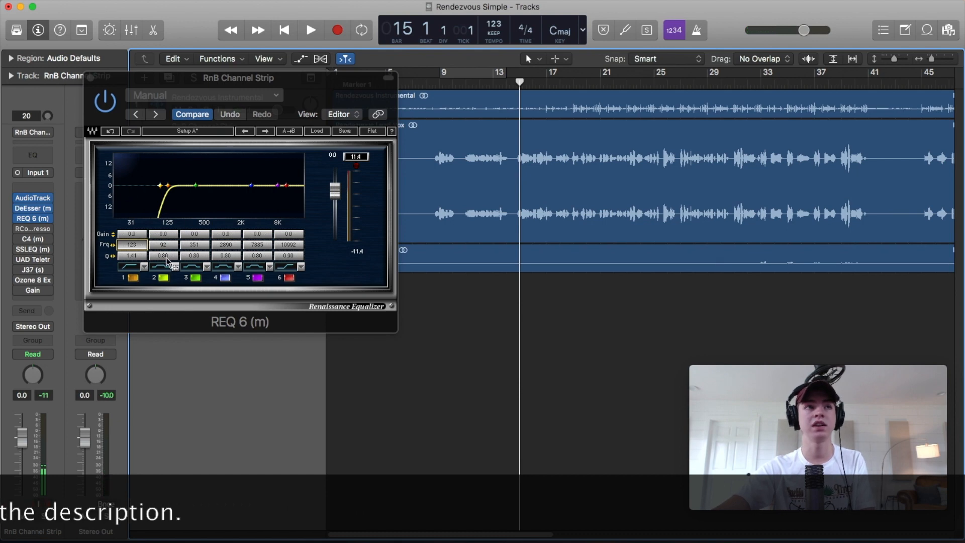
pyautogui.moveTo(163, 255); pyautogui.dragTo(163, 205)
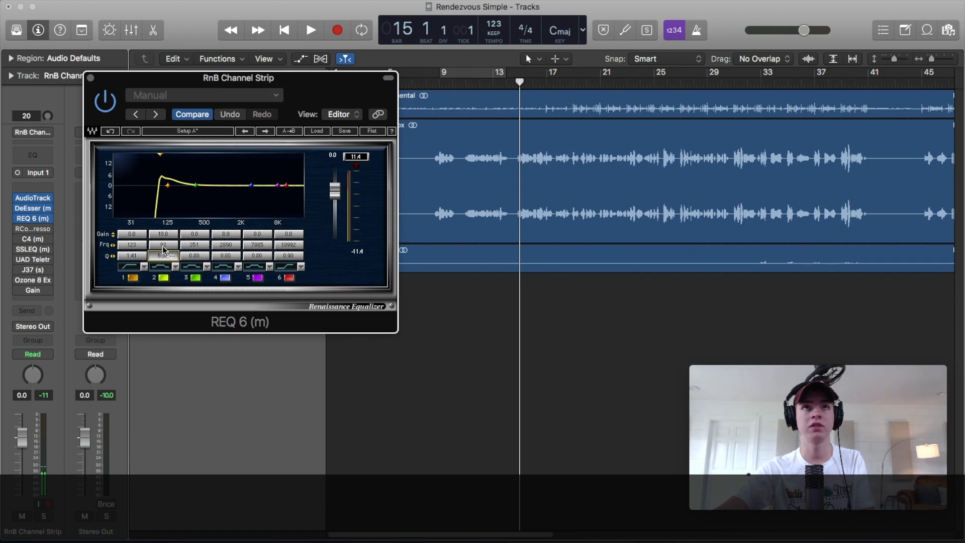
pyautogui.moveTo(163, 245)
pyautogui.mouseDown()
pyautogui.moveTo(207, 245)
pyautogui.moveTo(179, 245)
pyautogui.mouseUp()
pyautogui.press('space')
pyautogui.moveTo(158, 246)
pyautogui.mouseDown()
pyautogui.moveTo(194, 246)
pyautogui.moveTo(166, 241)
pyautogui.mouseUp()
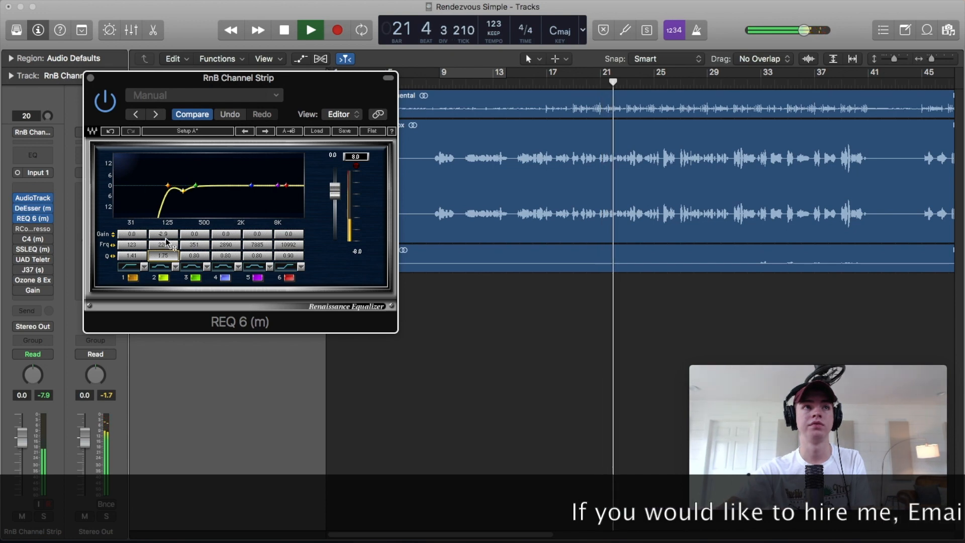
pyautogui.press('space')
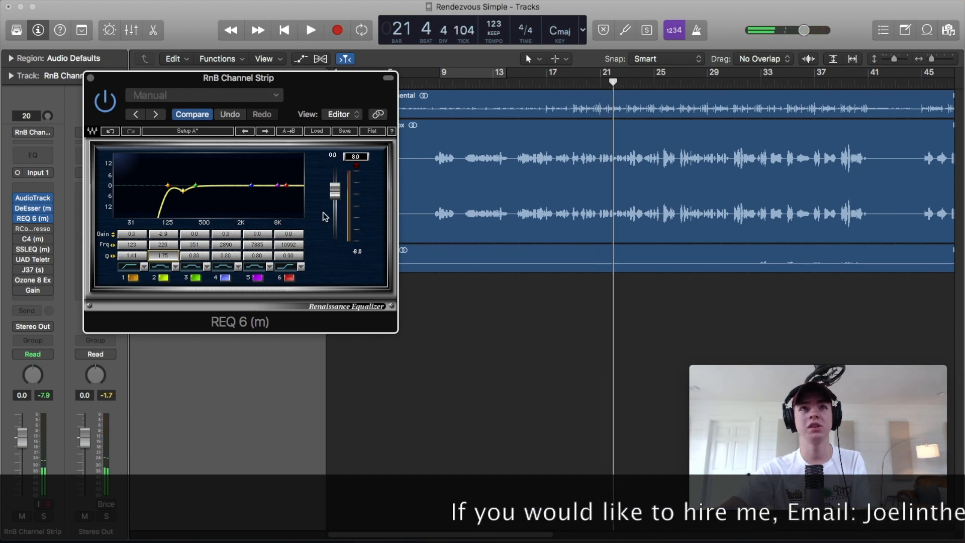
# - Set REQ 6 band 3 to a narrow cut at about 489 Hz during playback from bar 15, and fine-tune the band 2 gain
pyautogui.click(522, 83)
pyautogui.press('space')
pyautogui.moveTo(194, 255); pyautogui.dragTo(315, 241)
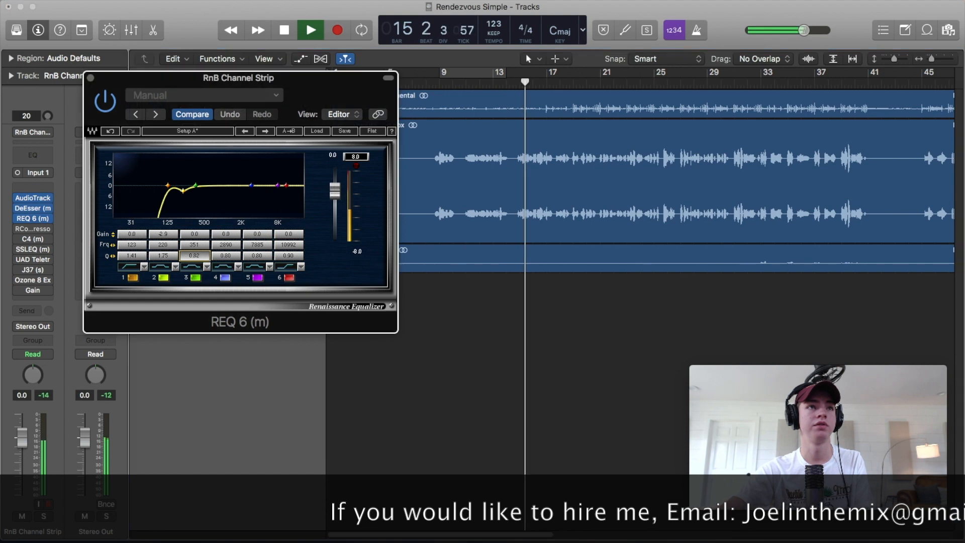
pyautogui.moveTo(197, 236); pyautogui.dragTo(198, 186)
pyautogui.moveTo(197, 245)
pyautogui.mouseDown()
pyautogui.moveTo(171, 245)
pyautogui.moveTo(207, 245)
pyautogui.moveTo(196, 265)
pyautogui.moveTo(196, 235)
pyautogui.mouseUp()
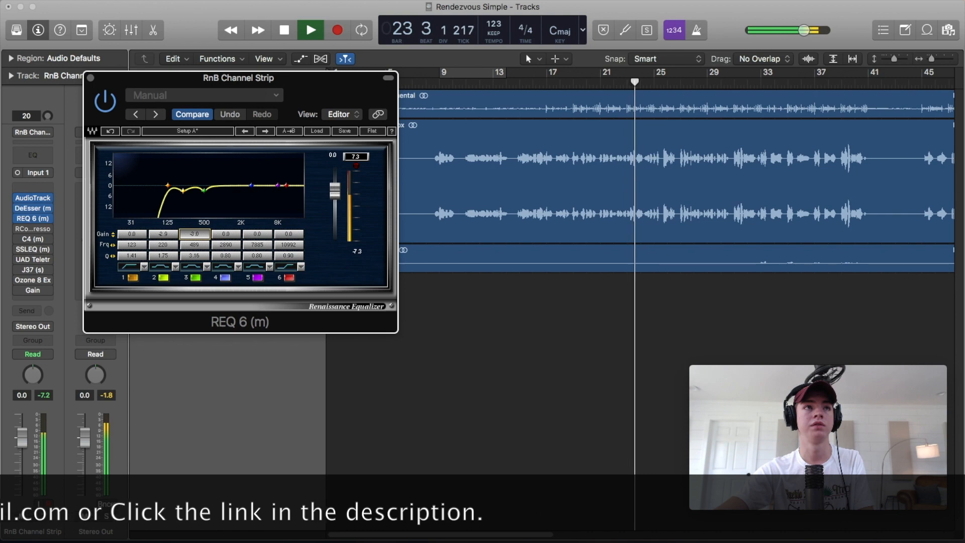
pyautogui.moveTo(159, 230); pyautogui.dragTo(159, 229)
pyautogui.press('space')
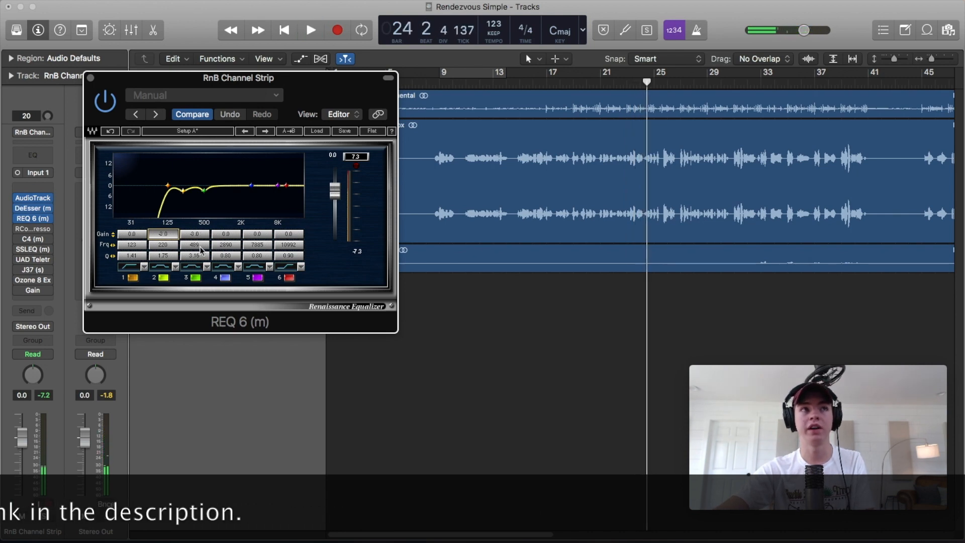
pyautogui.click(92, 79)
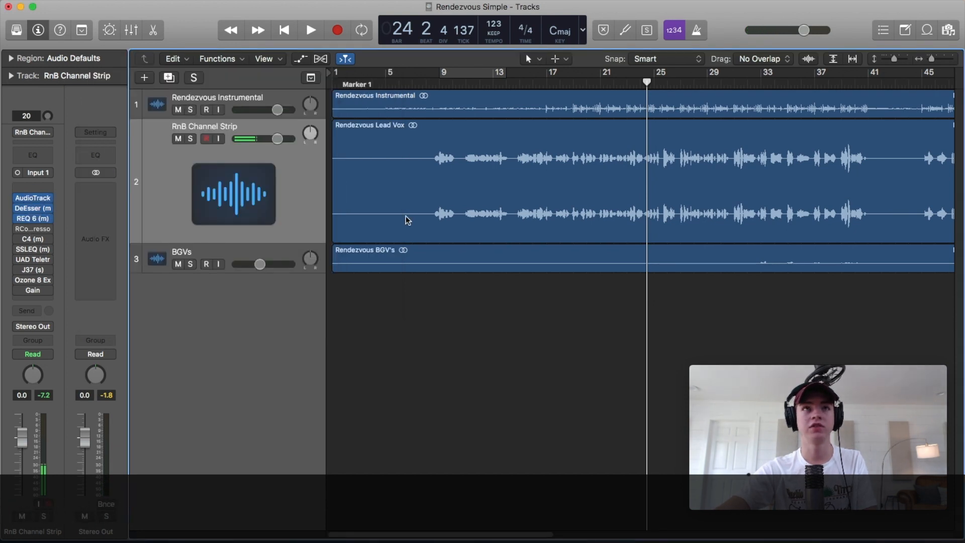
pyautogui.click(34, 220)
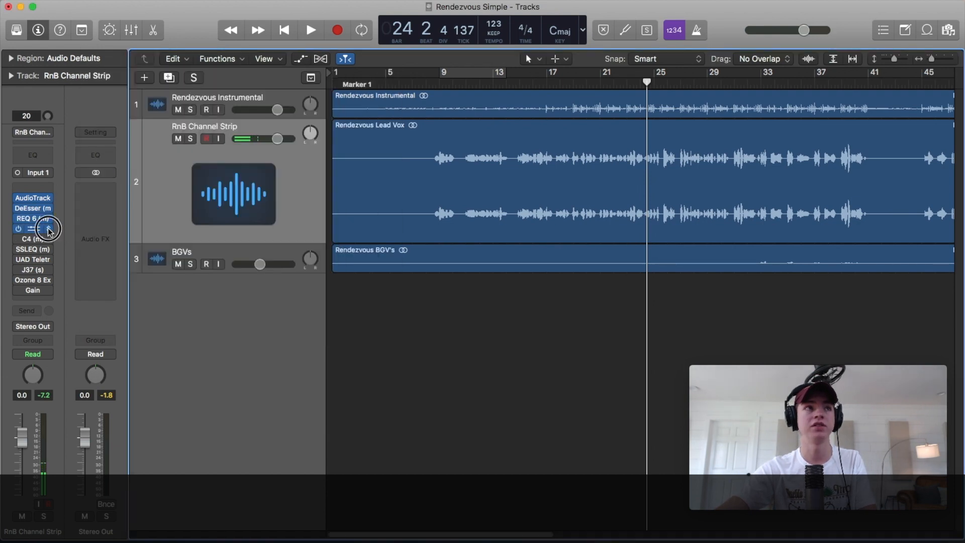
# - Insert the mono Waves RCompressor in the lead vocal slot after REQ 6 and move its window over the track headers
pyautogui.click(49, 229)
pyautogui.click(49, 247)
pyautogui.click(44, 228)
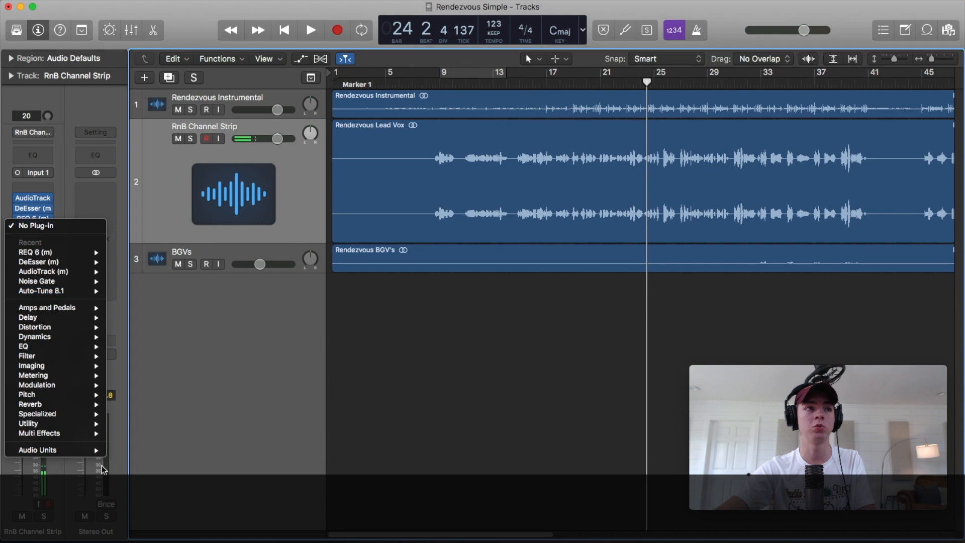
pyautogui.moveTo(37, 449)
pyautogui.moveTo(132, 532)
pyautogui.scroll(-5, 270, 461)
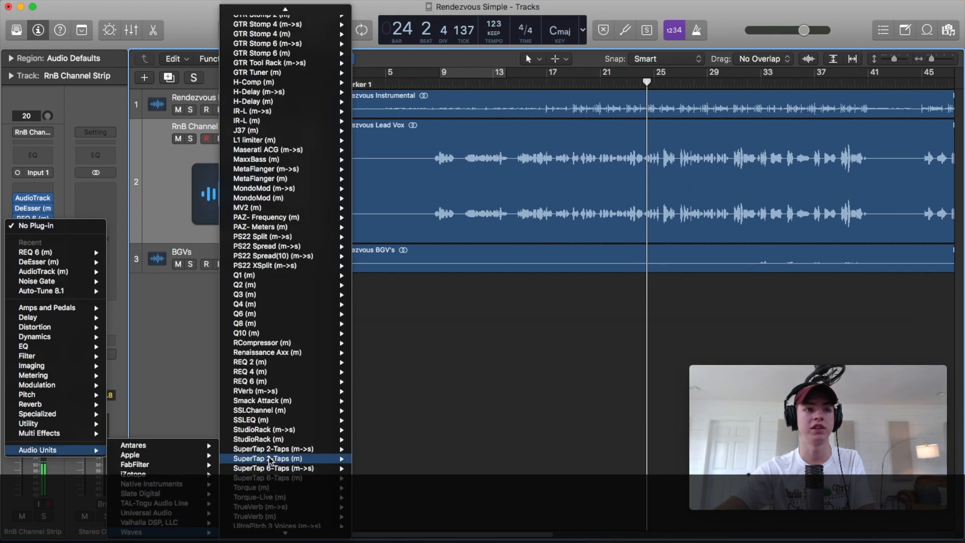
pyautogui.moveTo(325, 347)
pyautogui.click(372, 344)
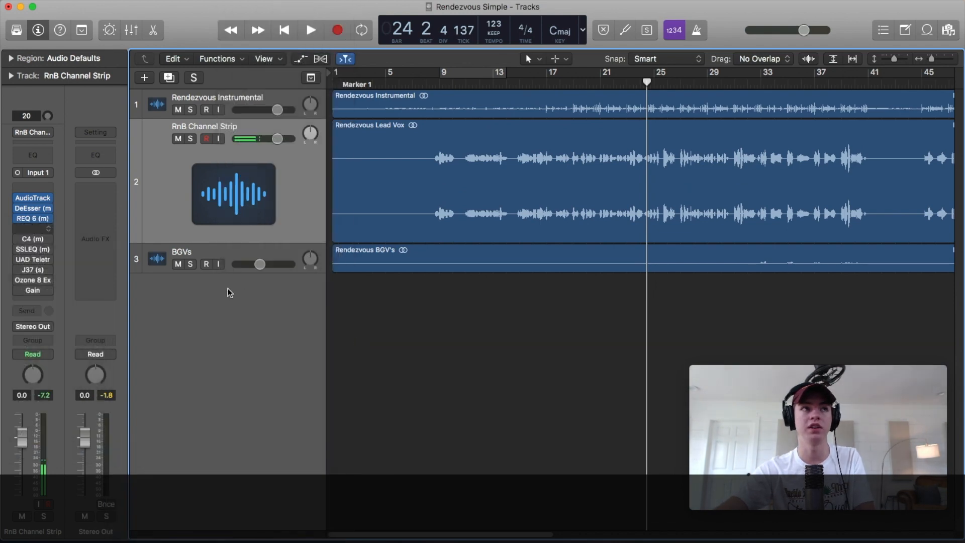
pyautogui.click(128, 97)
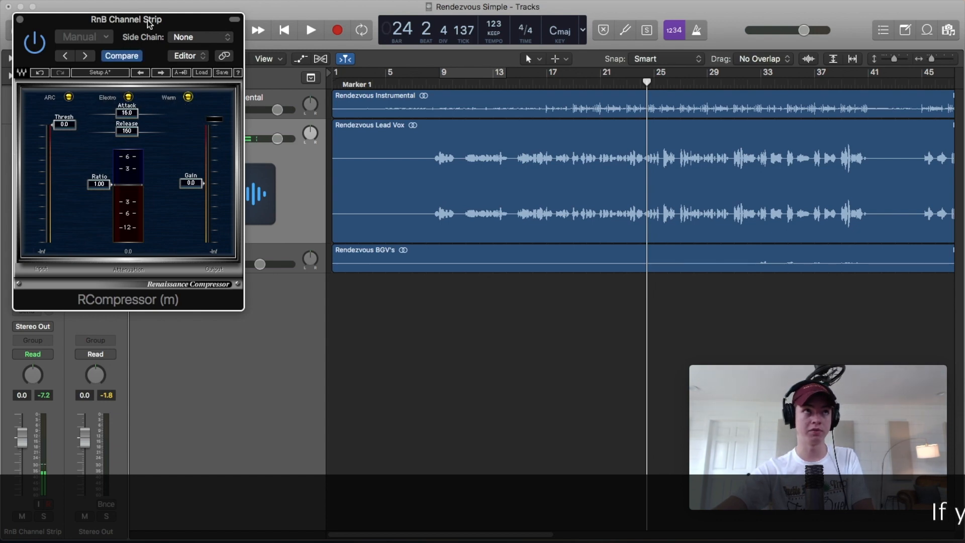
pyautogui.moveTo(151, 23); pyautogui.dragTo(248, 53)
# - Switch RCompressor to Opto and set attack 3.97, release about 210, ratio 3.03 and gain 0, with the playhead at bar 15
pyautogui.click(231, 127)
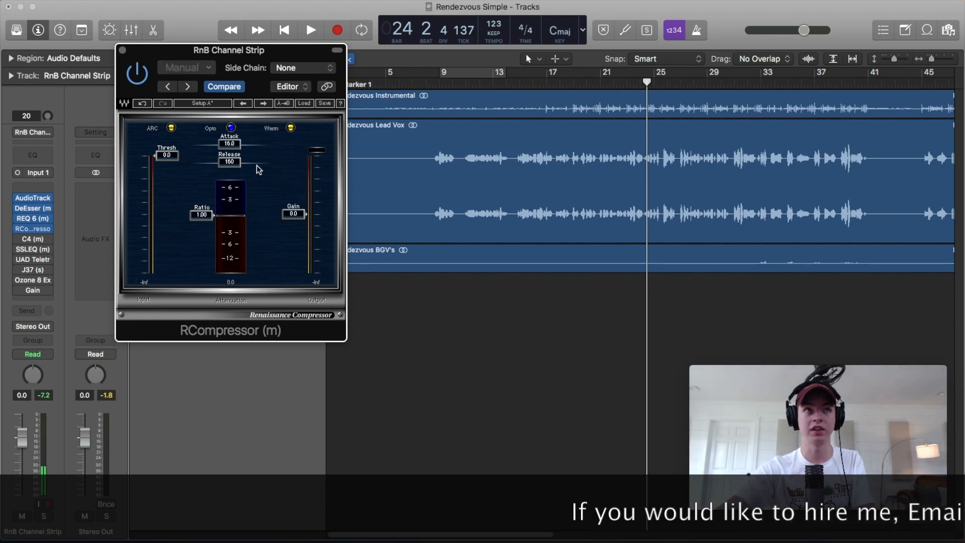
pyautogui.click(522, 88)
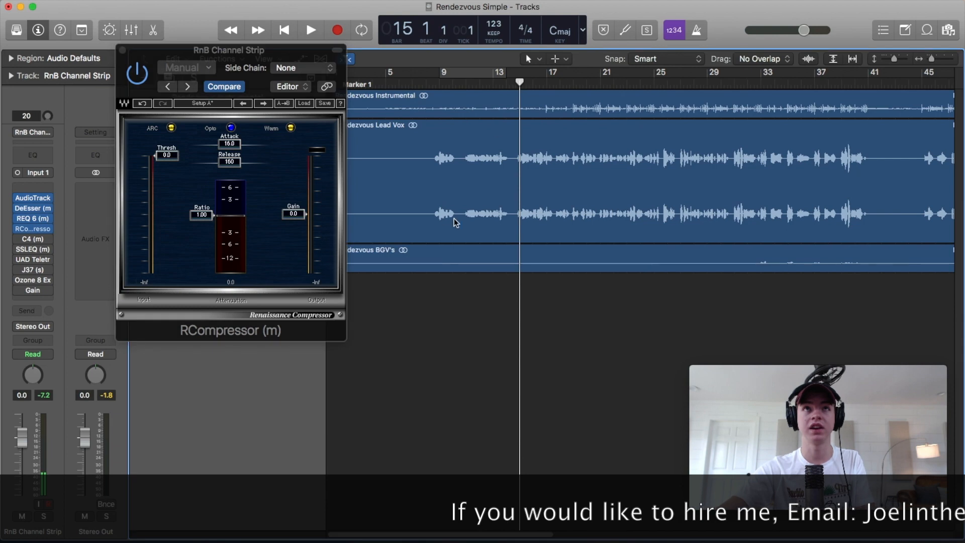
pyautogui.click(269, 196)
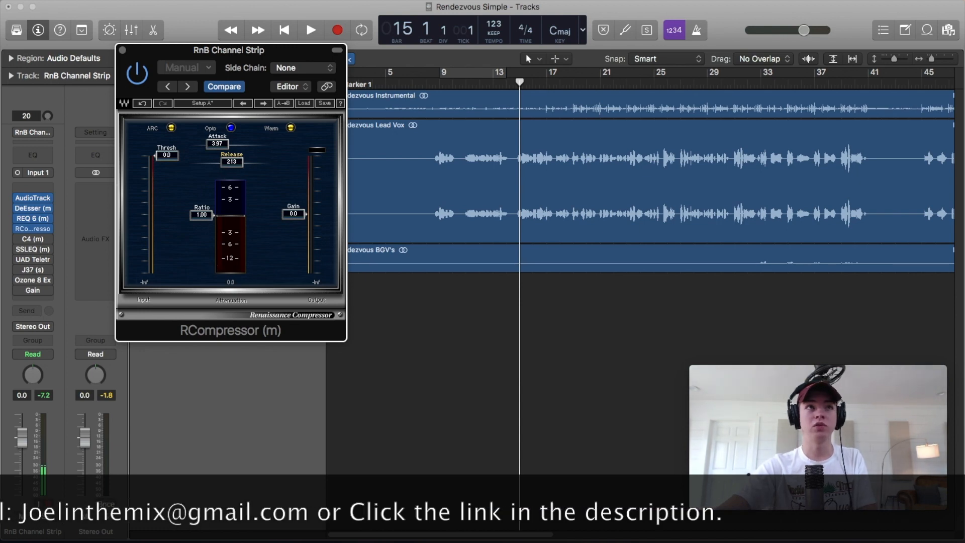
pyautogui.moveTo(231, 162); pyautogui.dragTo(200, 161)
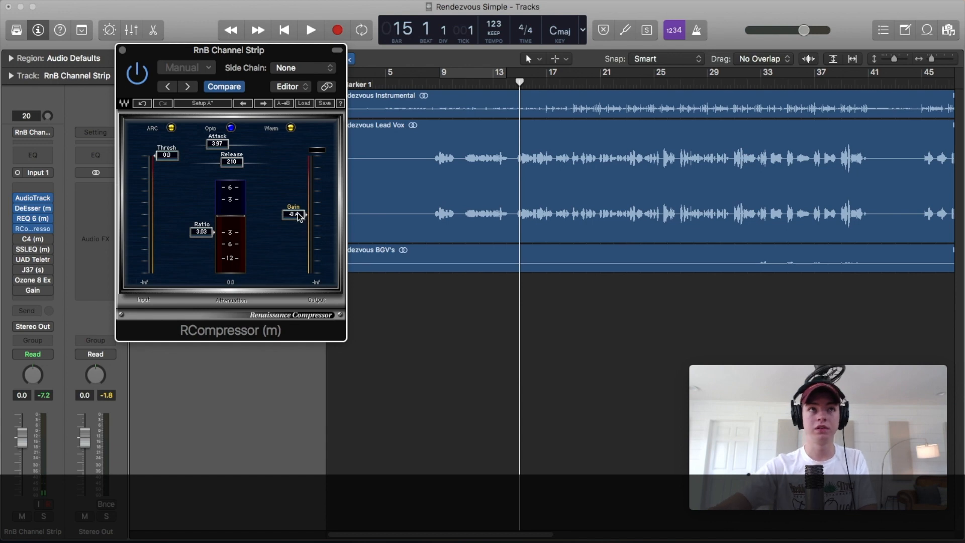
pyautogui.write('0')
pyautogui.press('Return')
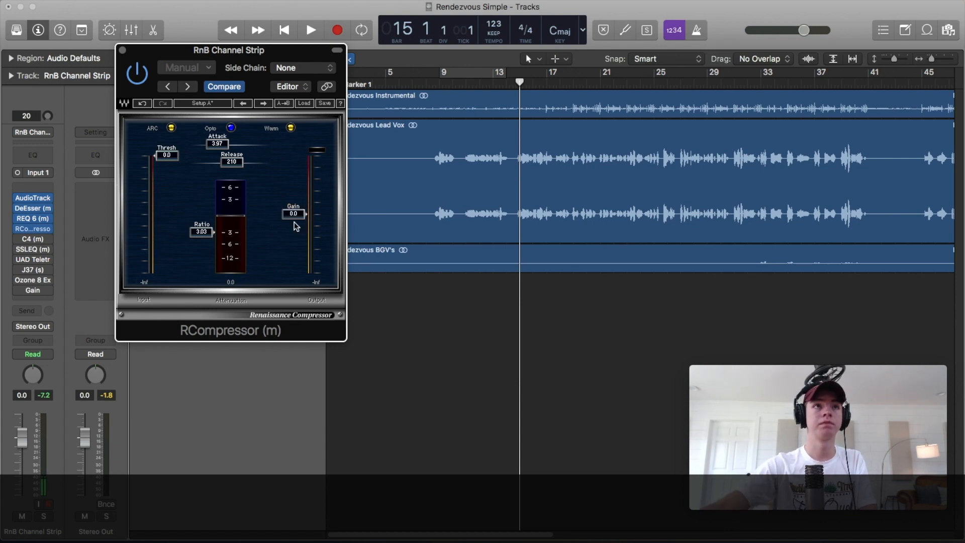
# - Play from bar 15, set the RCompressor threshold to -21.0 and gain to 4.0, and toggle its bypass to compare
pyautogui.press('space')
pyautogui.moveTo(172, 158); pyautogui.dragTo(173, 199)
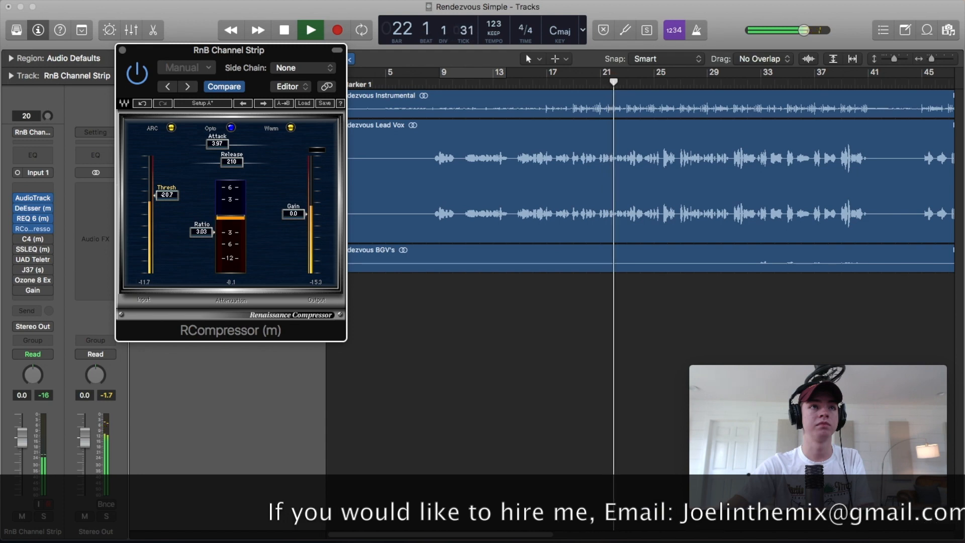
pyautogui.moveTo(168, 193); pyautogui.dragTo(167, 194)
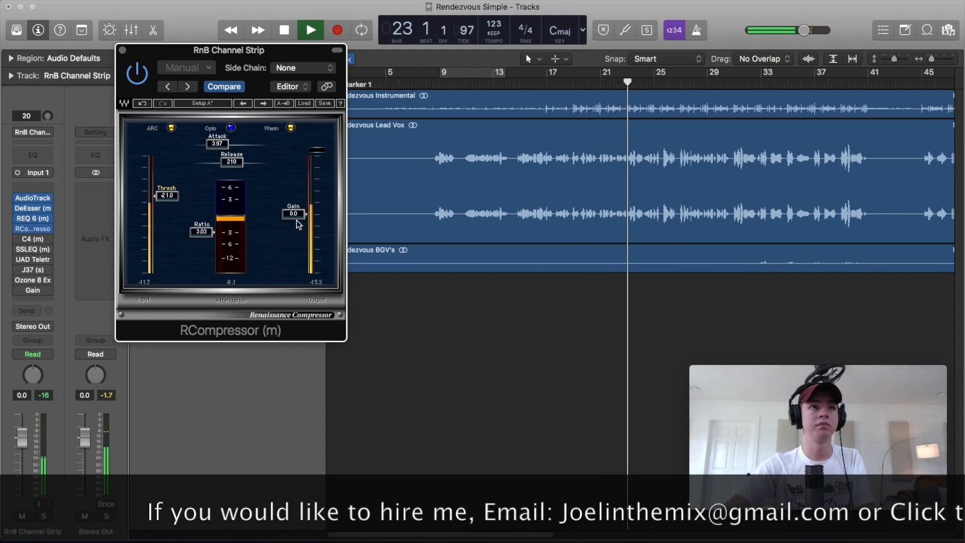
pyautogui.moveTo(289, 215); pyautogui.dragTo(288, 206)
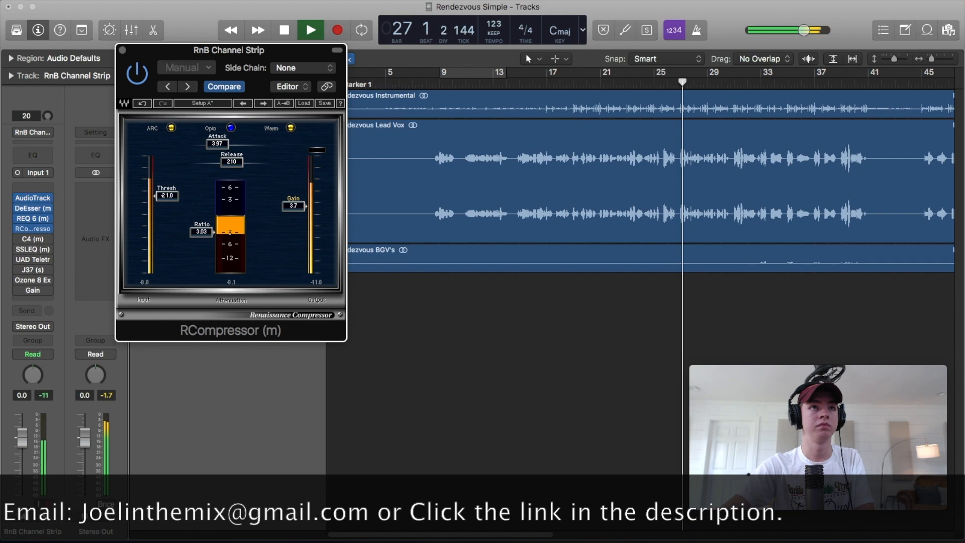
pyautogui.moveTo(289, 206); pyautogui.dragTo(289, 205)
pyautogui.click(139, 75)
pyautogui.click(137, 74)
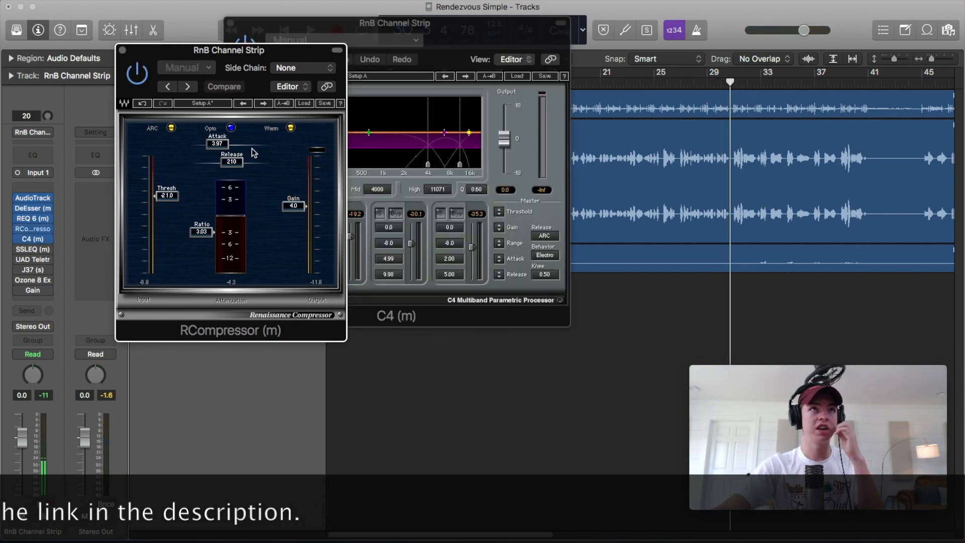
# - Close the RCompressor window and bring up the C4 multiband processor of the lead vocal, moved clear of the transport display
pyautogui.click(122, 51)
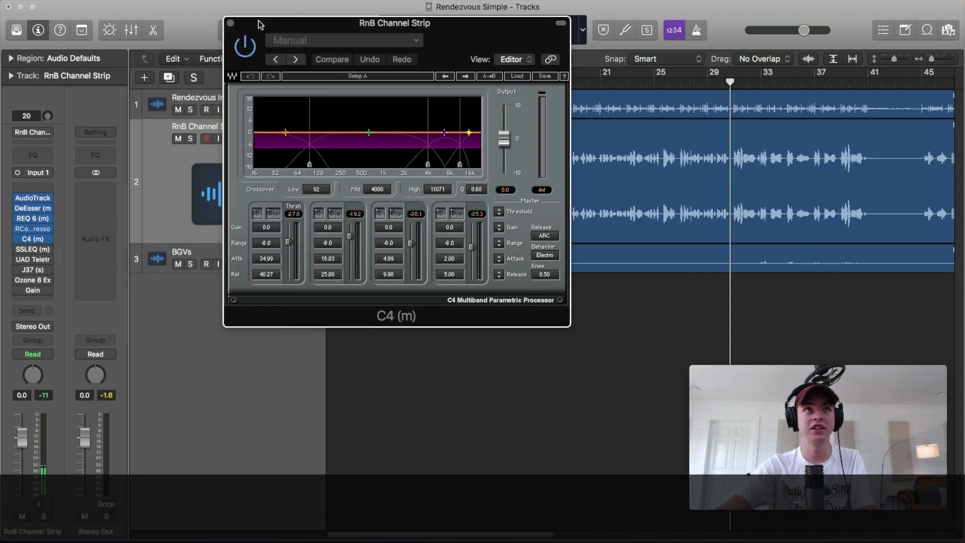
pyautogui.click(230, 24)
pyautogui.click(33, 229)
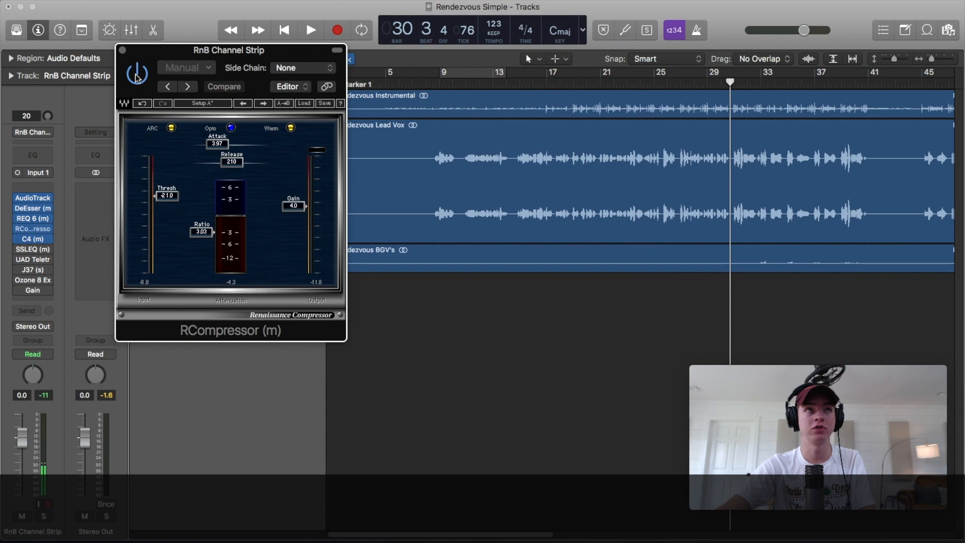
pyautogui.click(122, 50)
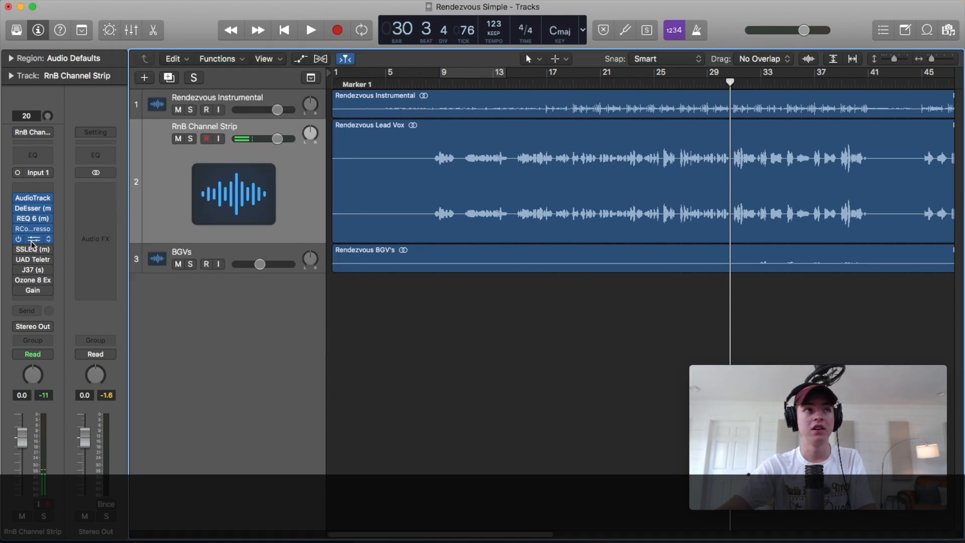
pyautogui.click(33, 239)
pyautogui.moveTo(465, 41); pyautogui.dragTo(417, 99)
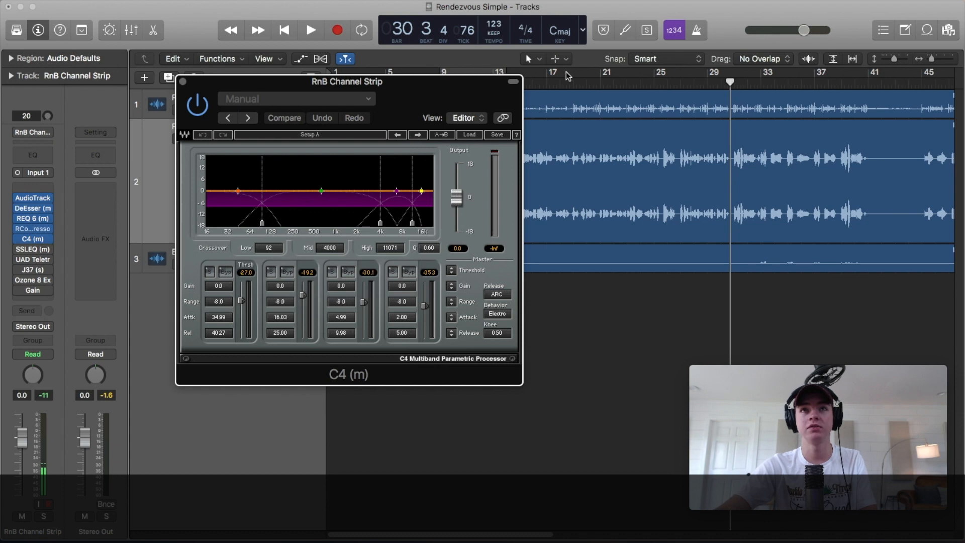
# - Set the C4 crossovers to about 149, 2277 and 7885 Hz and the gains of bands 2, 3 and 4 to 2.5, 1.7 and 5.0
pyautogui.click(598, 82)
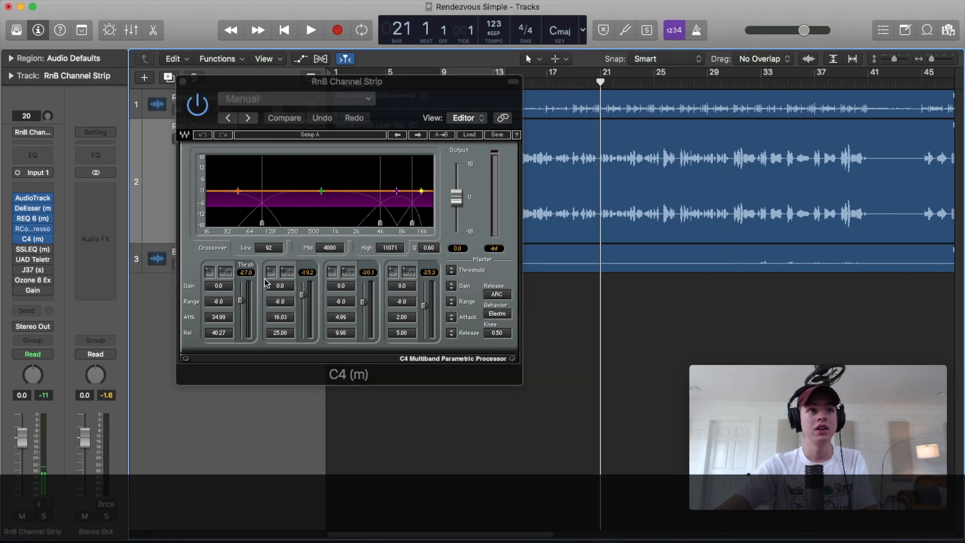
pyautogui.moveTo(281, 287); pyautogui.dragTo(280, 279)
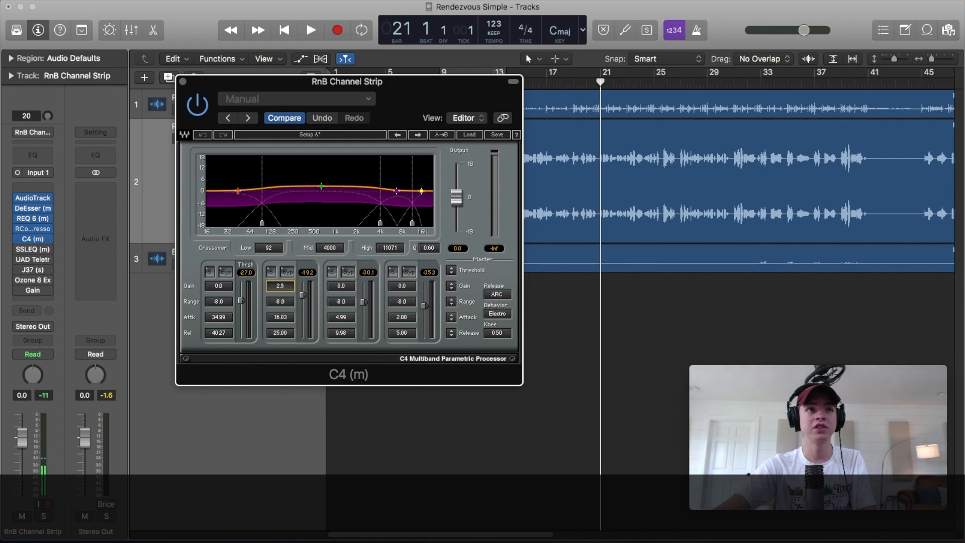
pyautogui.moveTo(380, 221); pyautogui.dragTo(361, 221)
pyautogui.moveTo(264, 225); pyautogui.dragTo(277, 223)
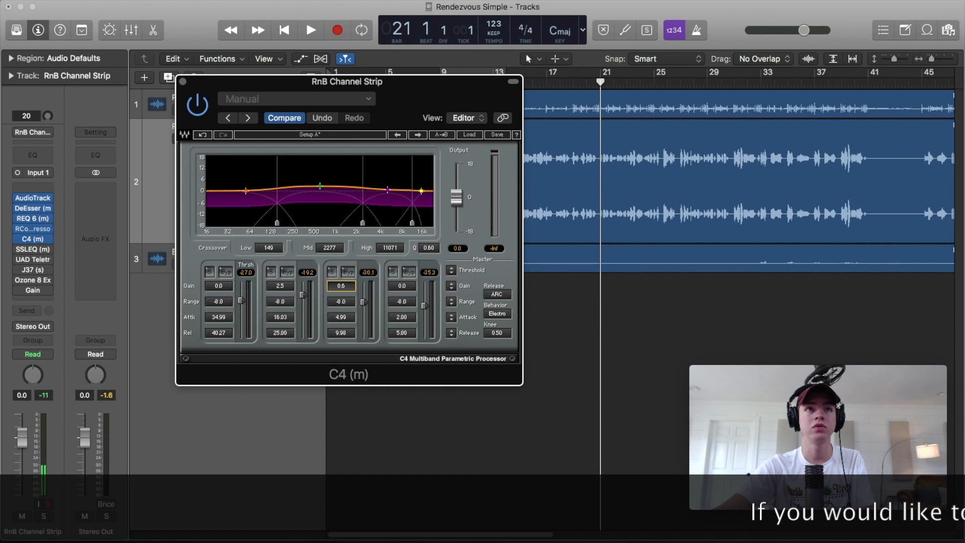
pyautogui.moveTo(411, 223); pyautogui.dragTo(395, 223)
pyautogui.moveTo(413, 191); pyautogui.dragTo(413, 181)
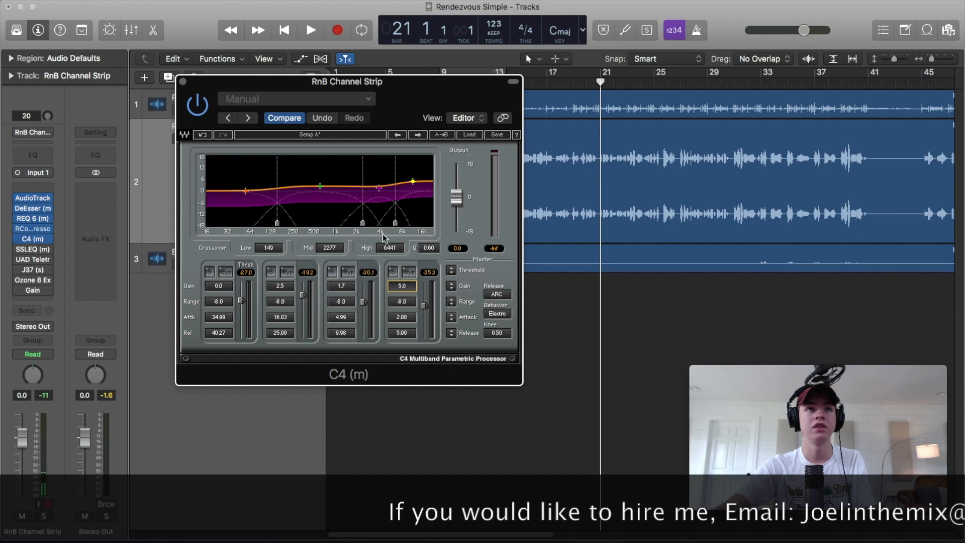
pyautogui.moveTo(395, 223); pyautogui.dragTo(403, 222)
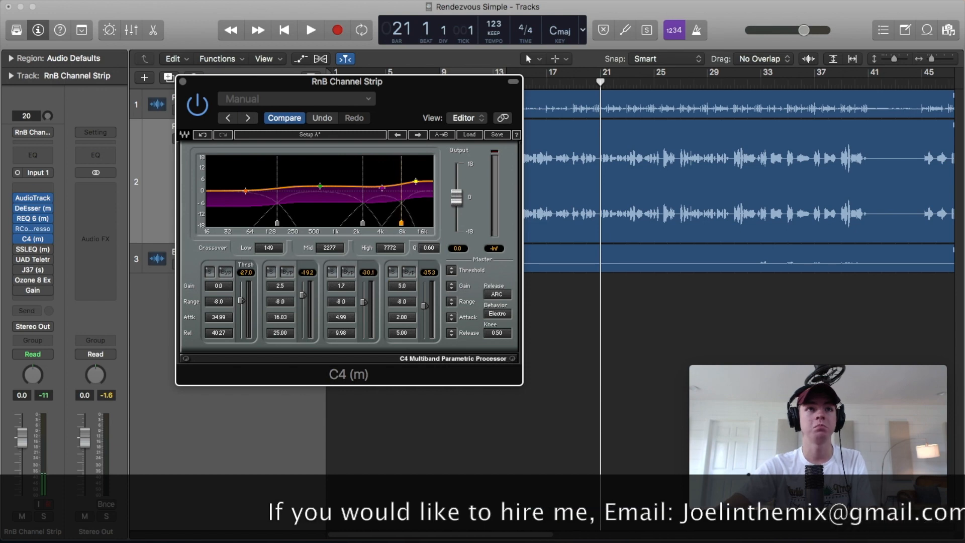
# - Set the C4 attack times to 8 for band 2, 2 for band 3 and 6 for band 4
pyautogui.click(404, 319)
pyautogui.write('6')
pyautogui.press('Return')
pyautogui.click(347, 318)
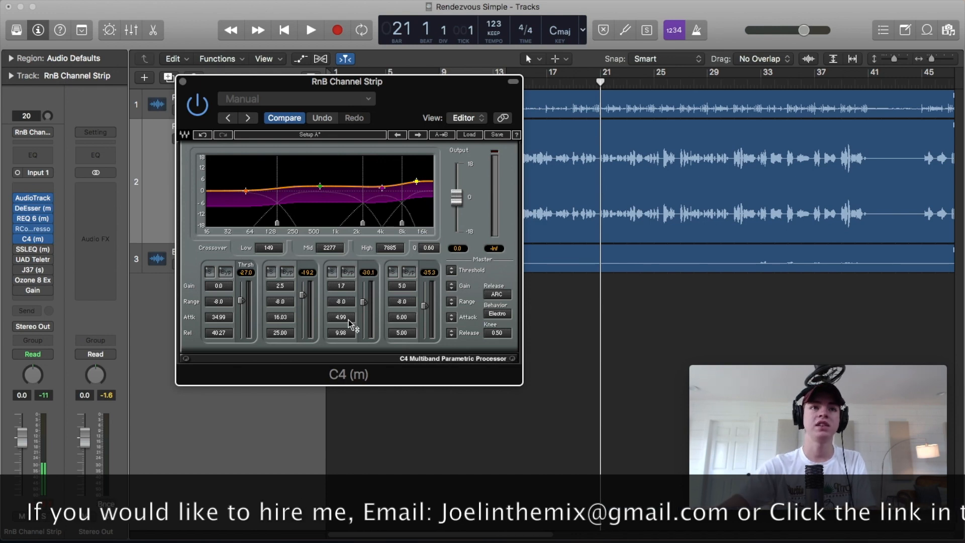
pyautogui.write('6')
pyautogui.press('Return')
pyautogui.click(346, 316)
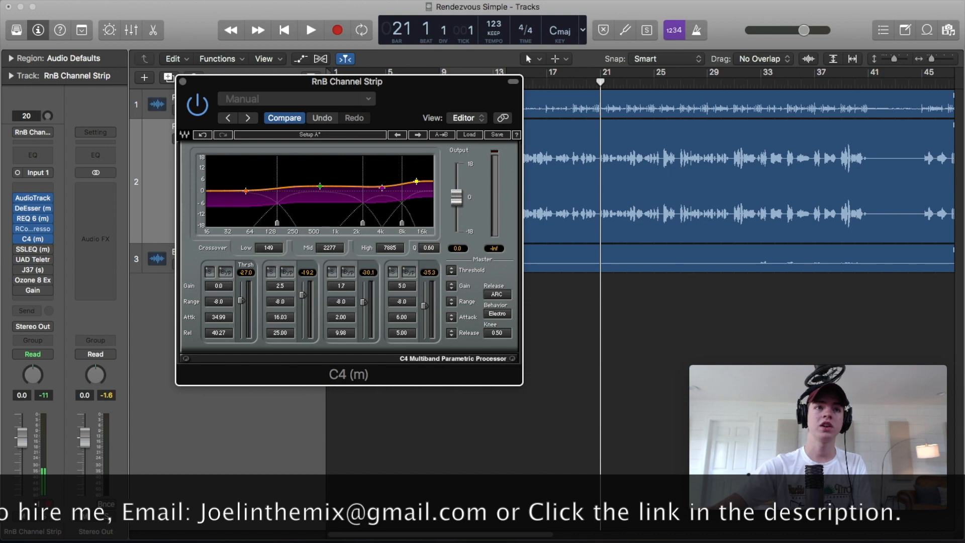
pyautogui.click(280, 317)
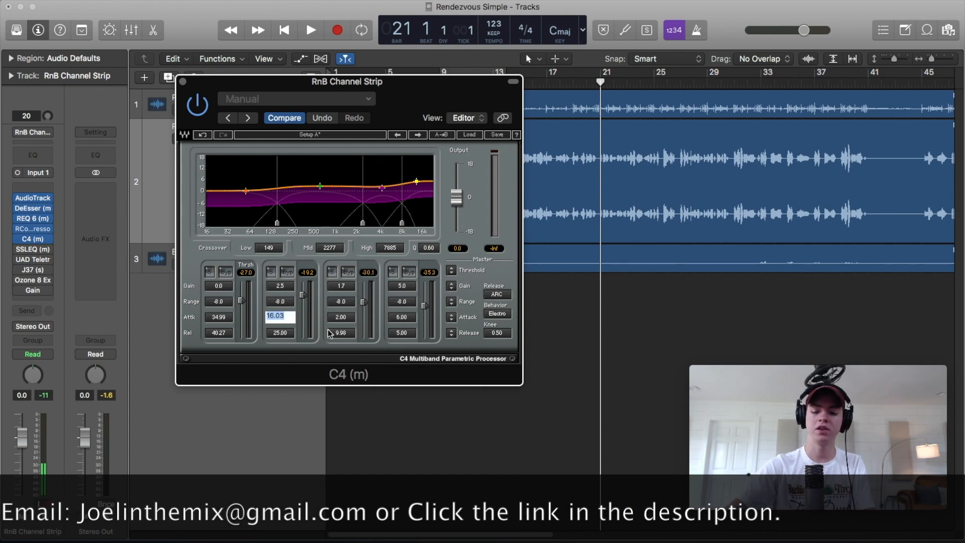
pyautogui.write('8')
pyautogui.press('Return')
# - Set the C4 release times to 40 for band 2 and 30 for bands 3 and 4
pyautogui.click(280, 332)
pyautogui.write('40')
pyautogui.press('Return')
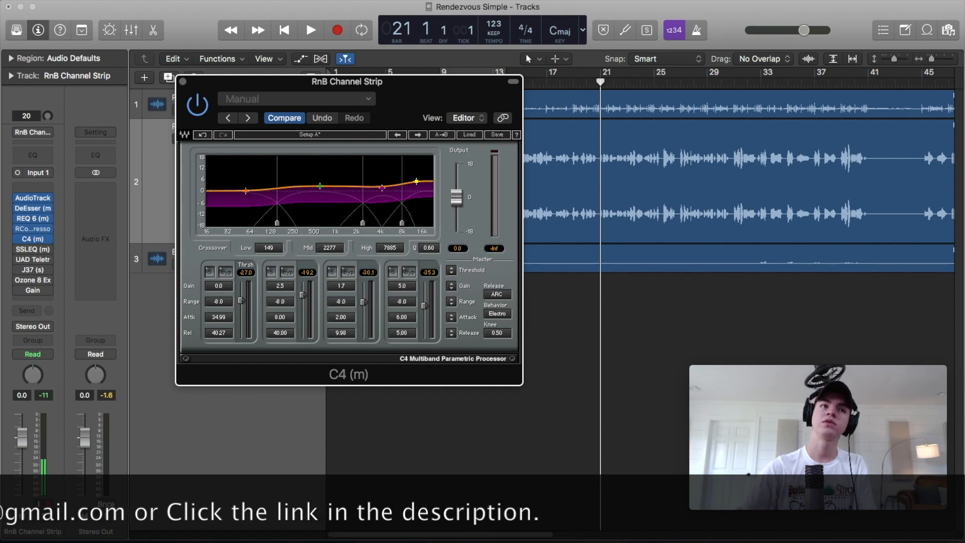
pyautogui.click(344, 332)
pyautogui.write('30')
pyautogui.press('Return')
pyautogui.click(399, 333)
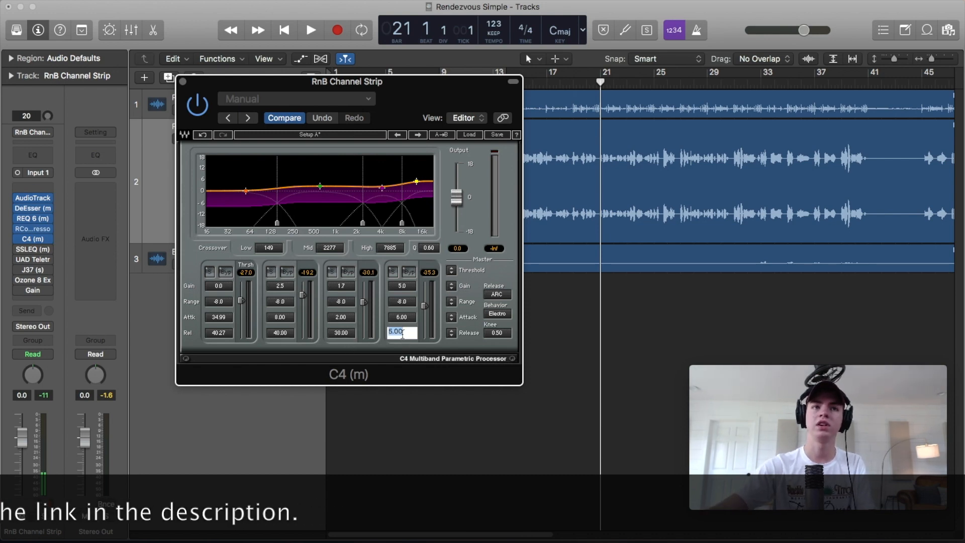
pyautogui.write('30')
pyautogui.press('Return')
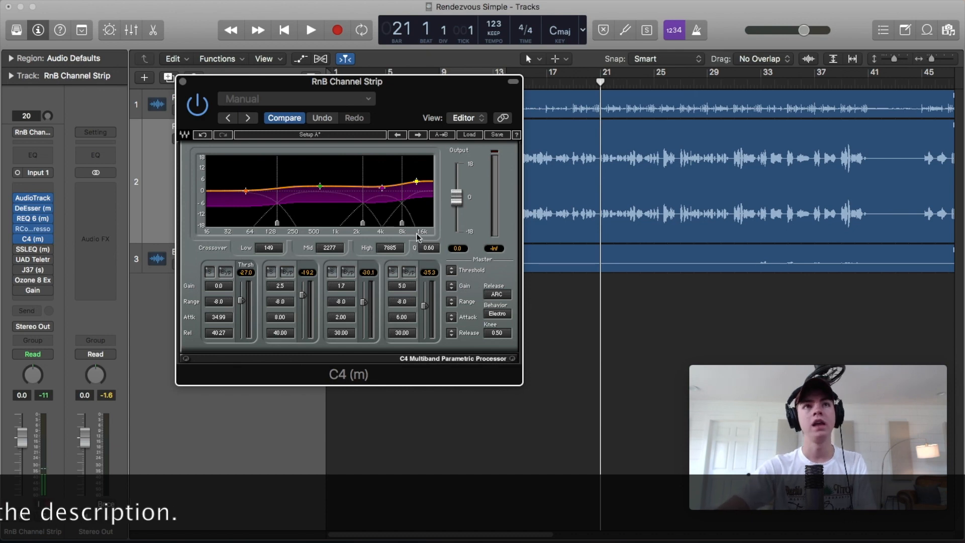
# - Set the C4 ranges of bands 2, 3 and 4 to -5.3, -4.9 and -6.0, and bypass band 1
pyautogui.moveTo(411, 307); pyautogui.dragTo(411, 303)
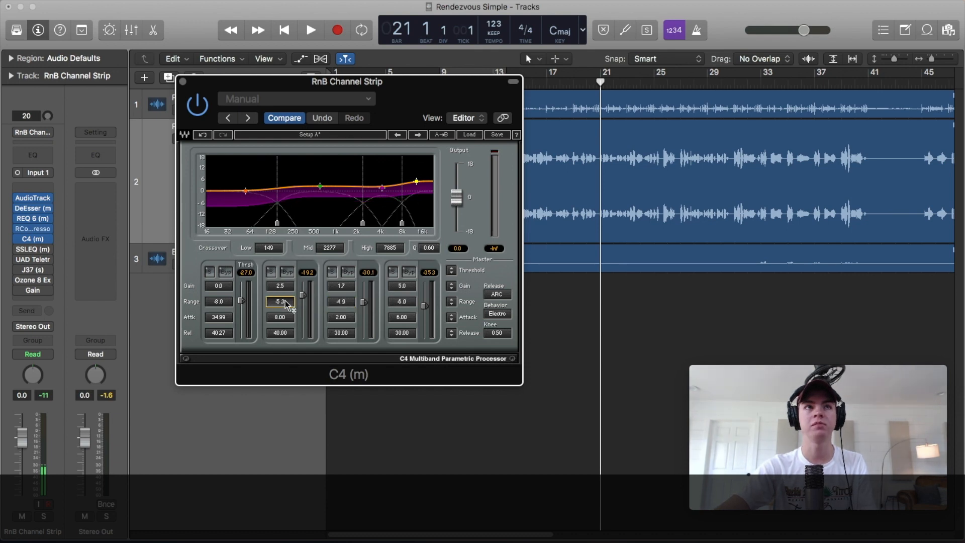
pyautogui.click(229, 273)
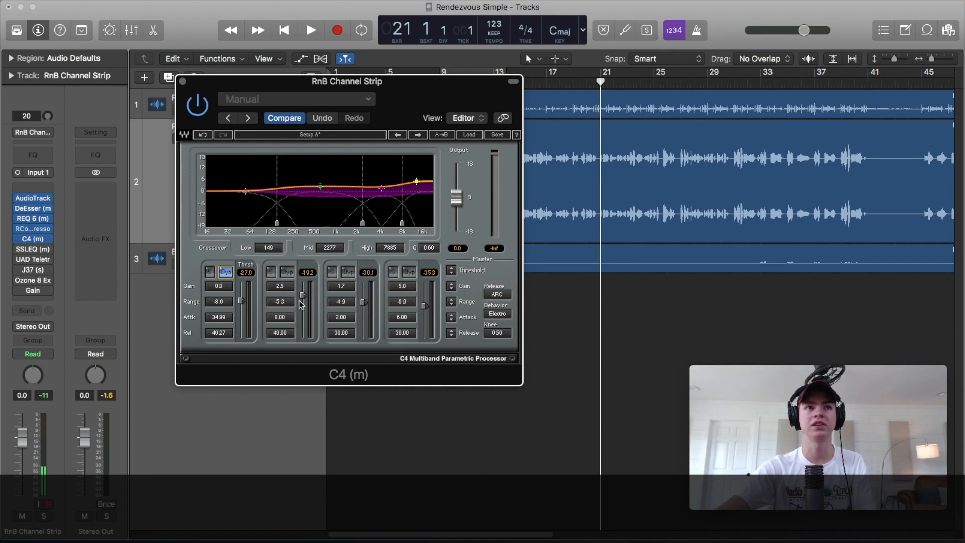
# - During playback from bar 21, set the C4 thresholds of bands 2, 3 and 4 to -33.0, -32.5 and -59.0, and reposition its window
pyautogui.press('space')
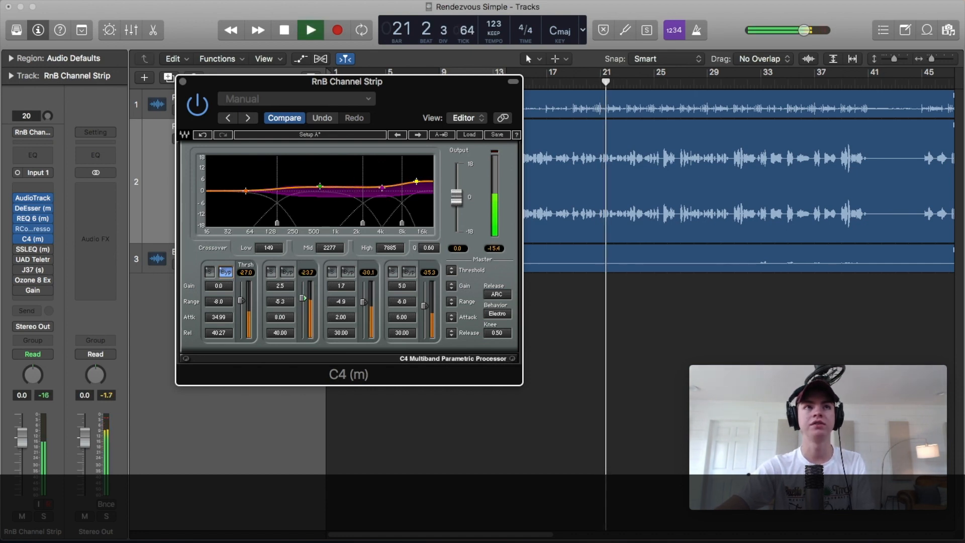
pyautogui.moveTo(303, 296); pyautogui.dragTo(303, 304)
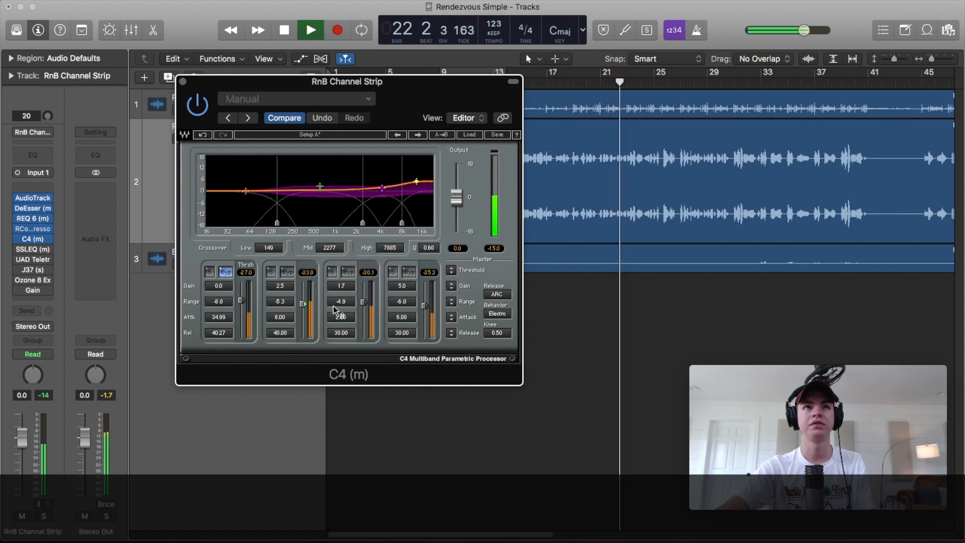
pyautogui.moveTo(424, 306); pyautogui.dragTo(424, 321)
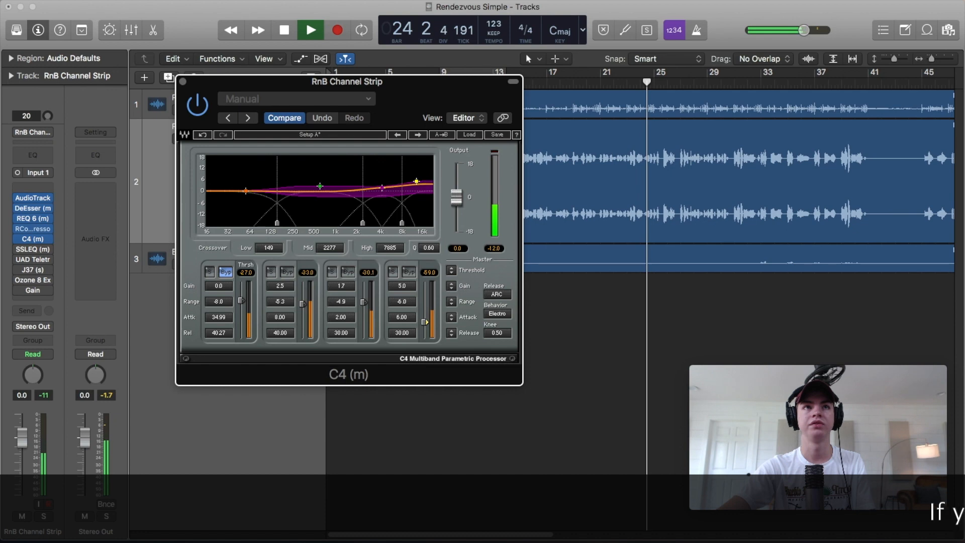
pyautogui.moveTo(364, 302); pyautogui.dragTo(364, 304)
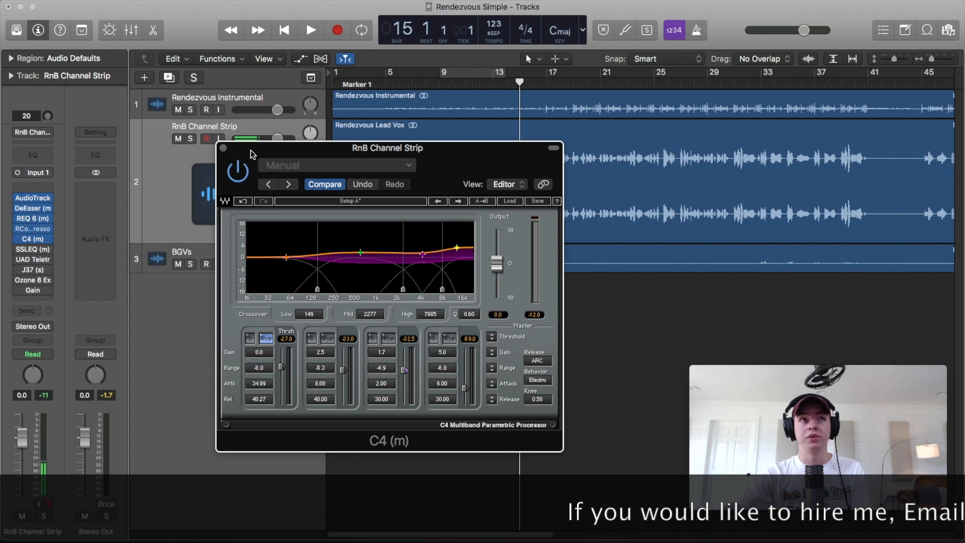
pyautogui.moveTo(252, 154); pyautogui.dragTo(253, 181)
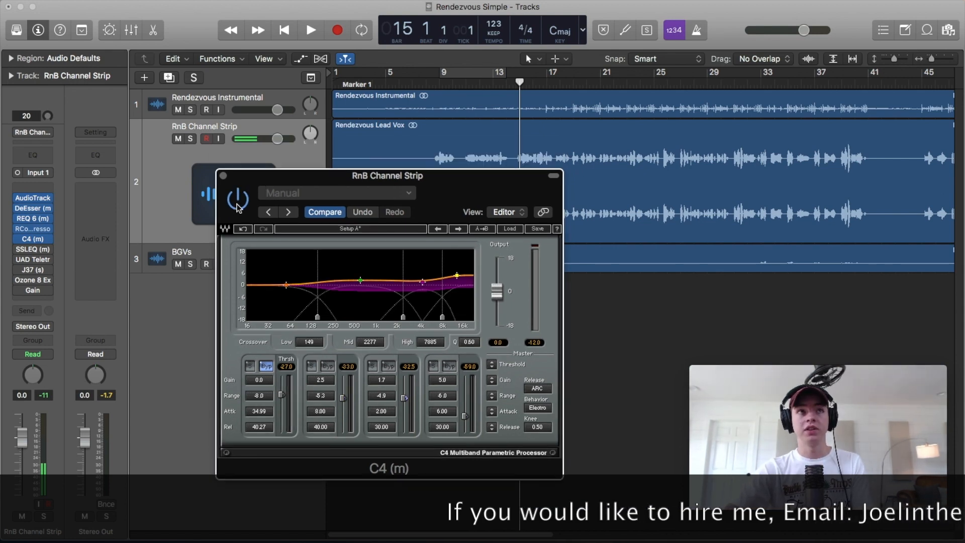
# - During playback from bar 15, compare the C4 bypassed and active, set band 3's threshold to -34.1, and close the plug-in
pyautogui.press('space')
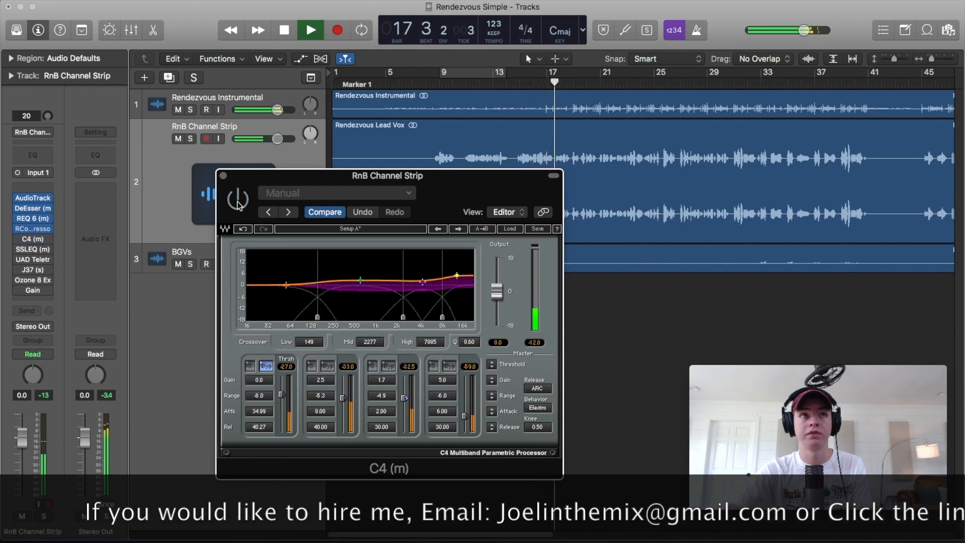
pyautogui.click(238, 200)
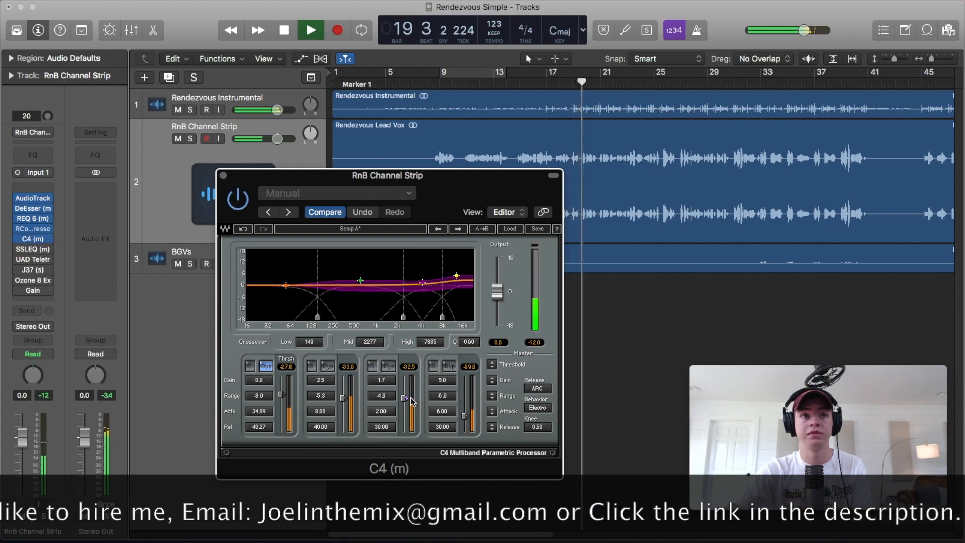
pyautogui.moveTo(405, 398); pyautogui.dragTo(406, 400)
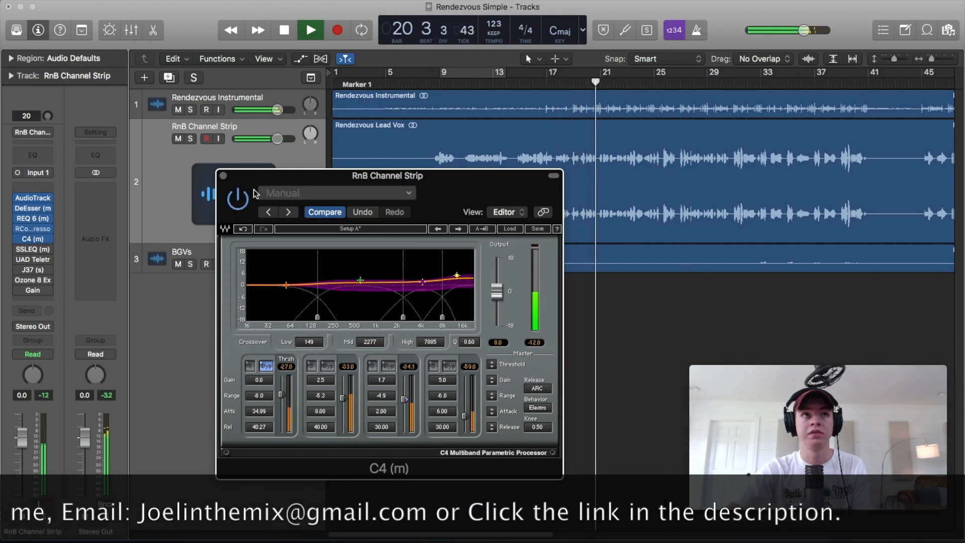
pyautogui.press('space')
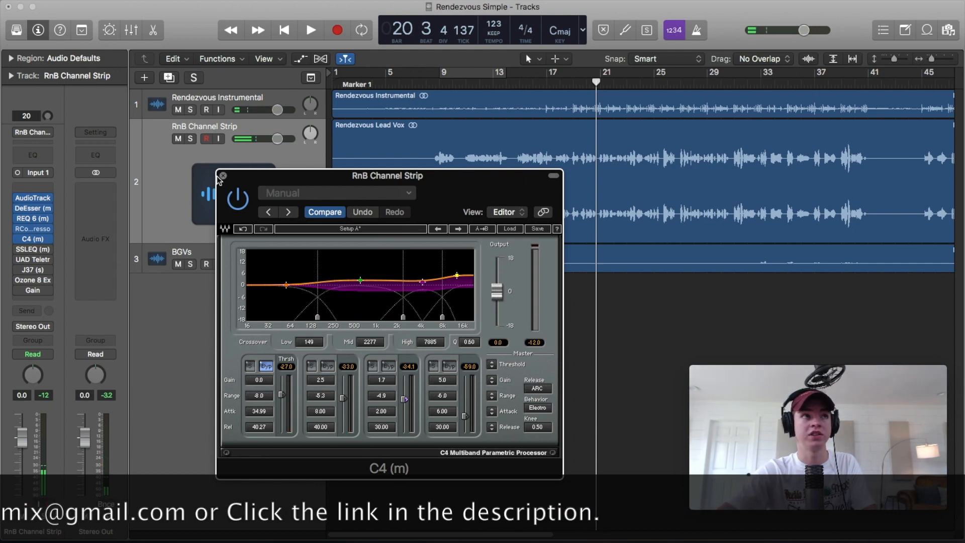
pyautogui.click(223, 176)
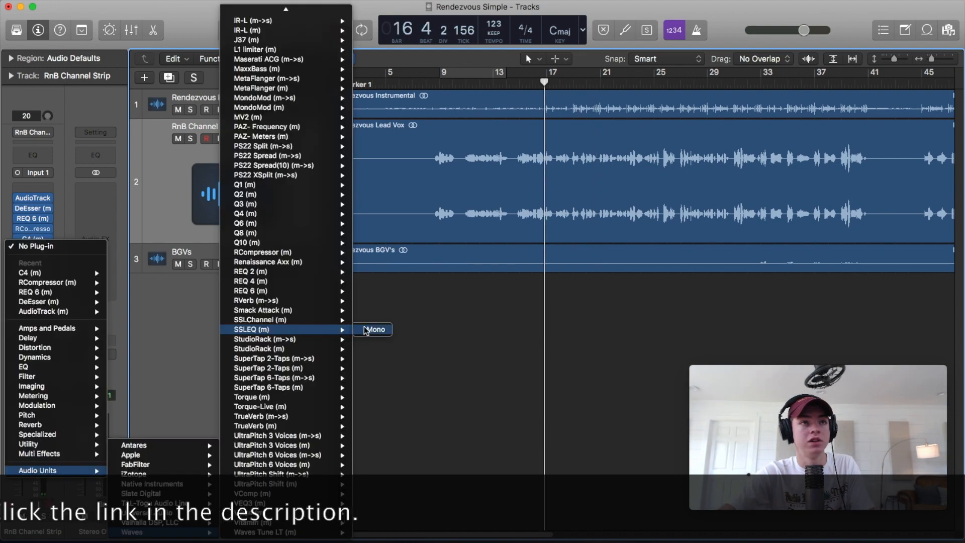
# - Load the mono Waves SSLEQ in the slot after the C4 and move its window to the middle of the arrangement
pyautogui.click(365, 330)
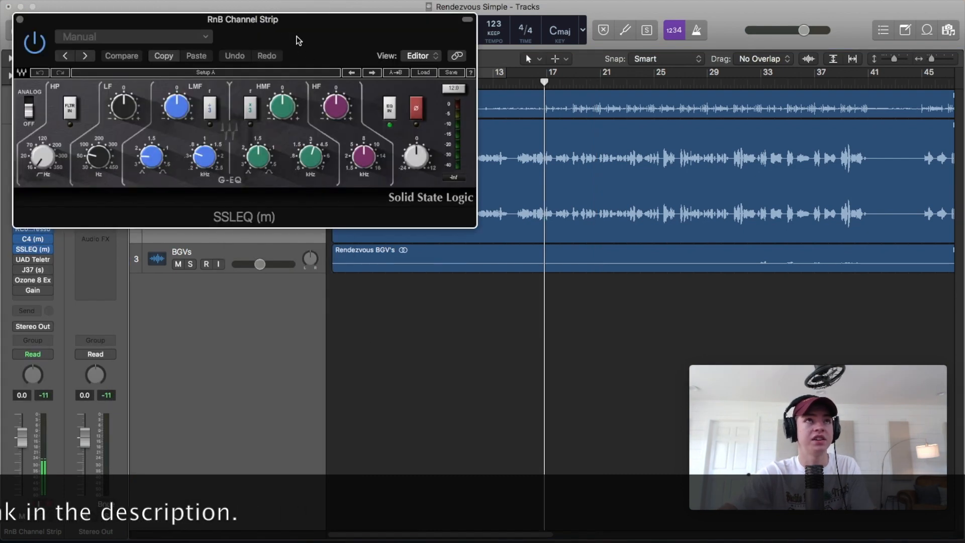
pyautogui.moveTo(299, 40); pyautogui.dragTo(427, 114)
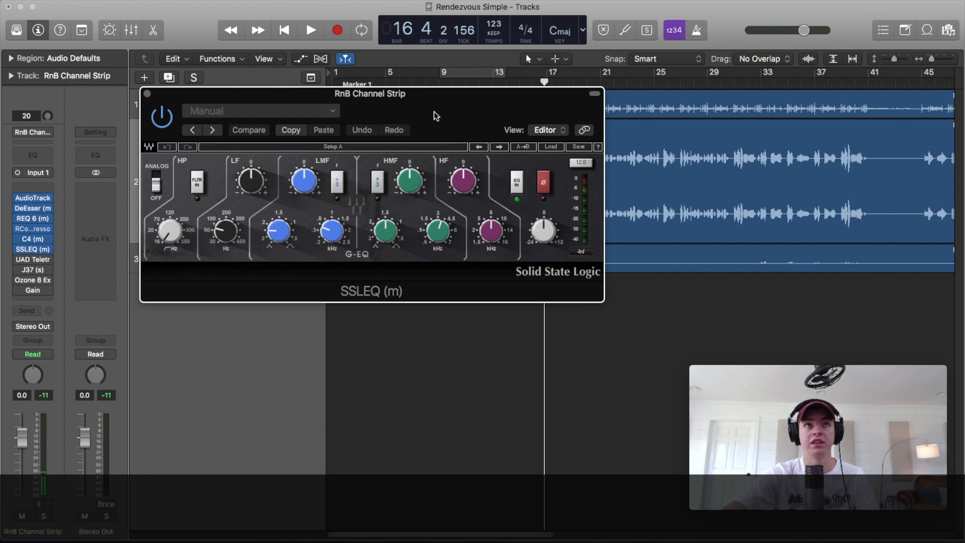
pyautogui.moveTo(435, 116); pyautogui.dragTo(487, 166)
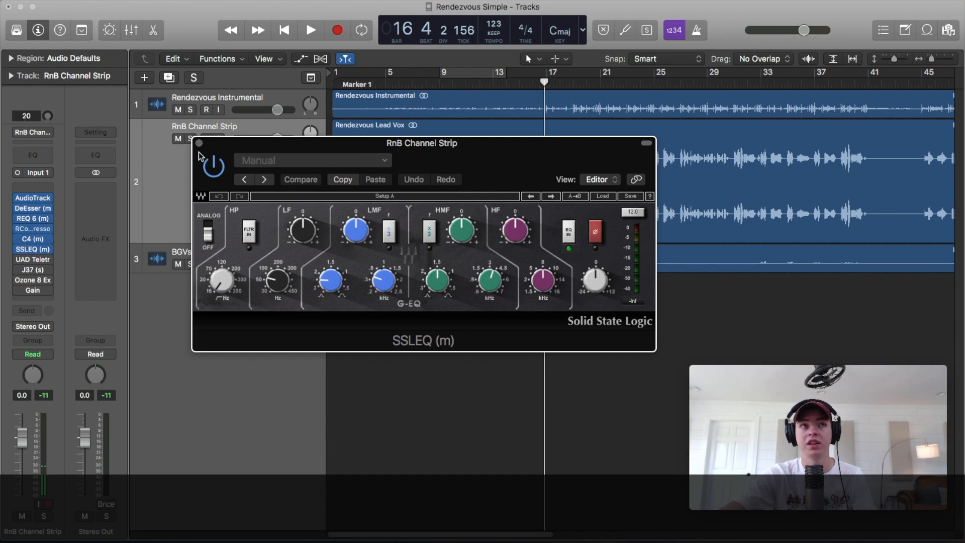
# - During playback, raise the SSLEQ's high-mid frequency and gain, and boost its HF band at about 14 kHz
pyautogui.moveTo(494, 287); pyautogui.dragTo(493, 274)
pyautogui.press('space')
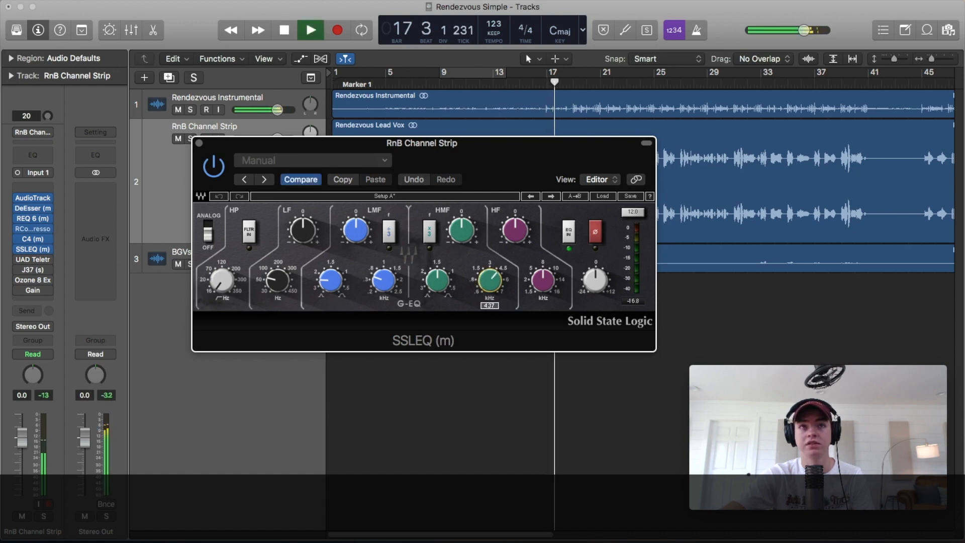
pyautogui.press('space')
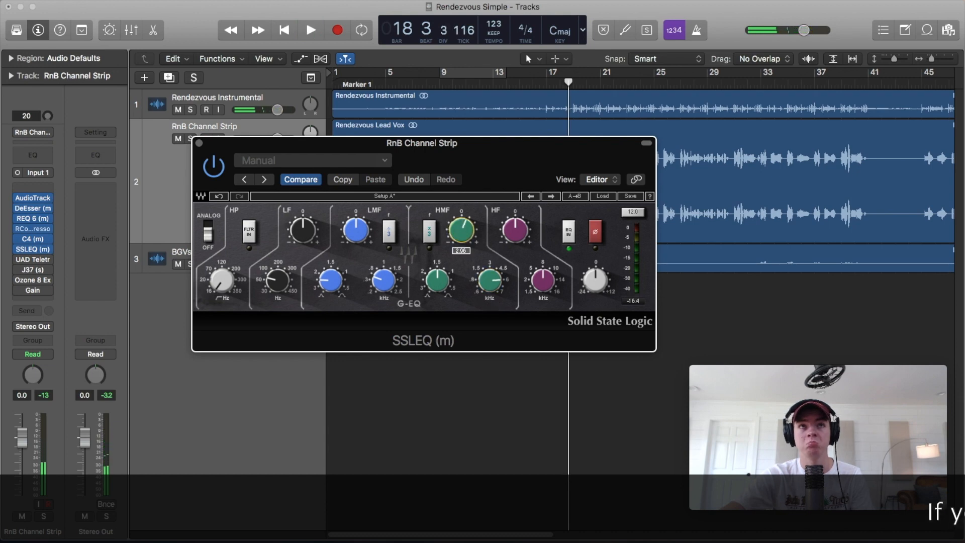
pyautogui.press('space')
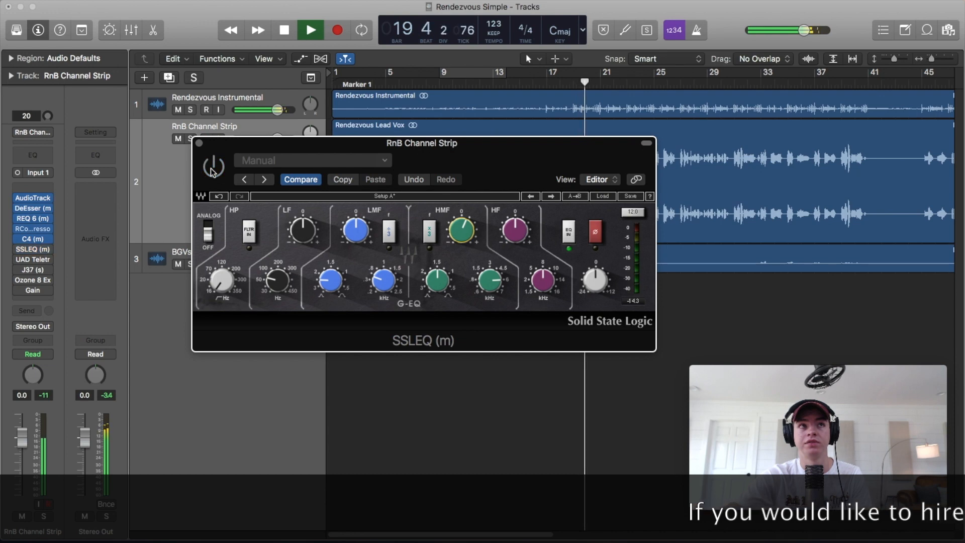
pyautogui.press('space')
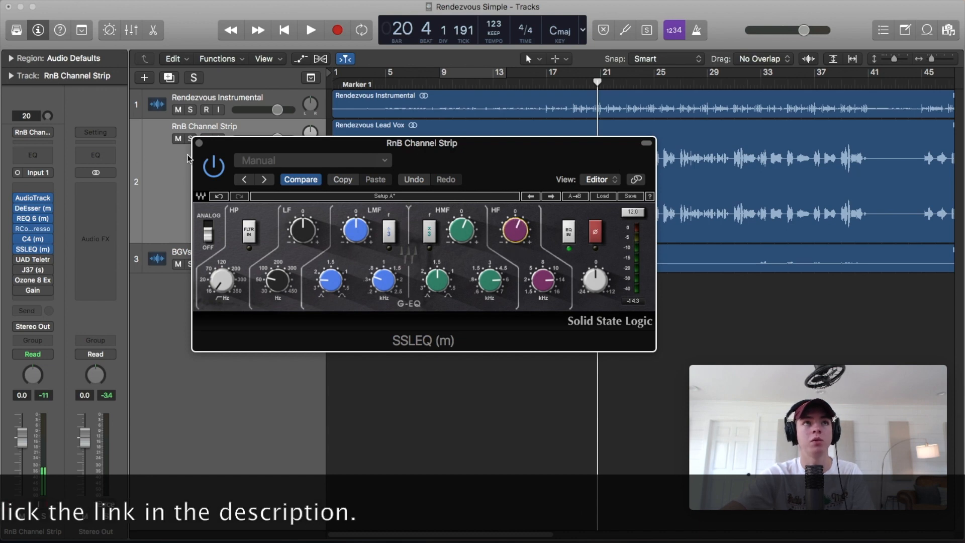
# - Compare the SSLEQ bypassed and active while playing from bar 20, raise its HF gain slightly, and close the plug-in
pyautogui.moveTo(267, 149); pyautogui.dragTo(135, 160)
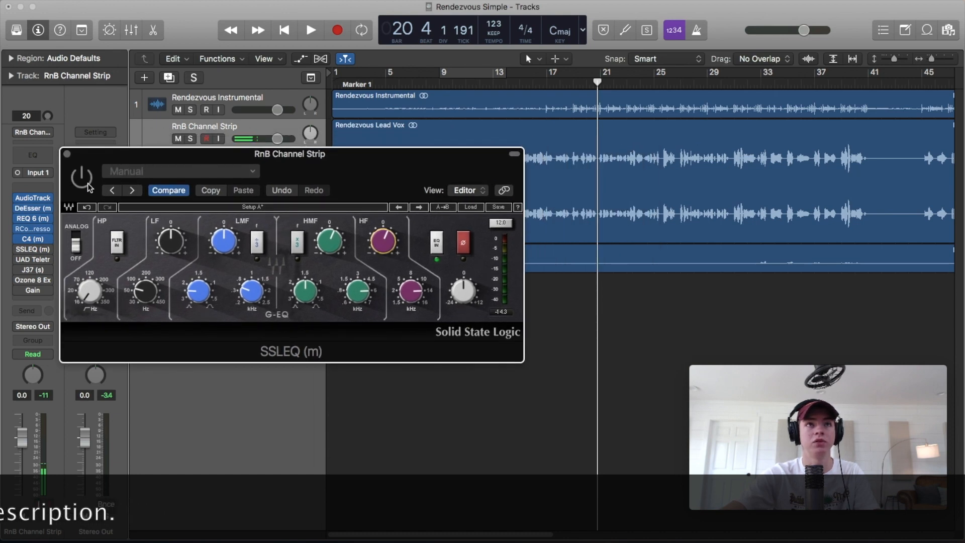
pyautogui.press('space')
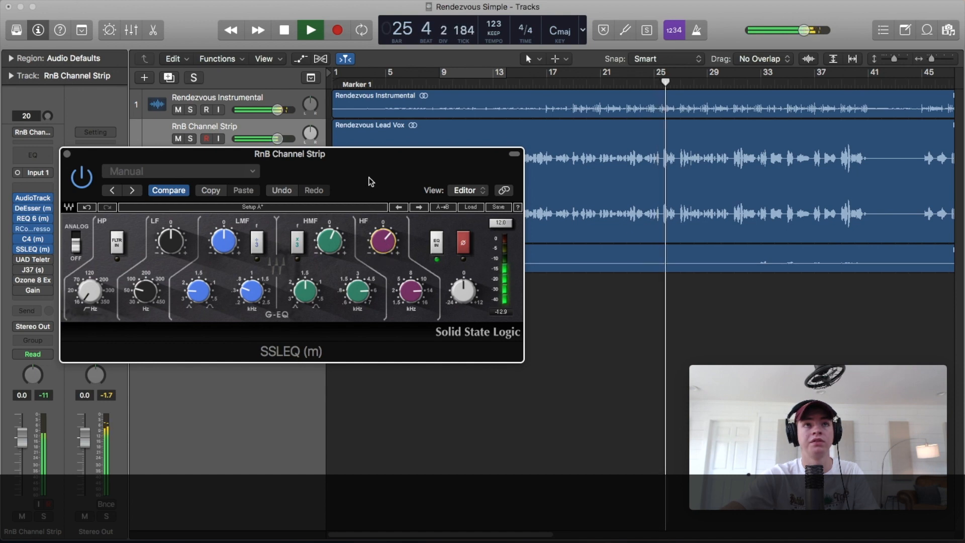
pyautogui.moveTo(374, 182); pyautogui.dragTo(449, 213)
pyautogui.press('space')
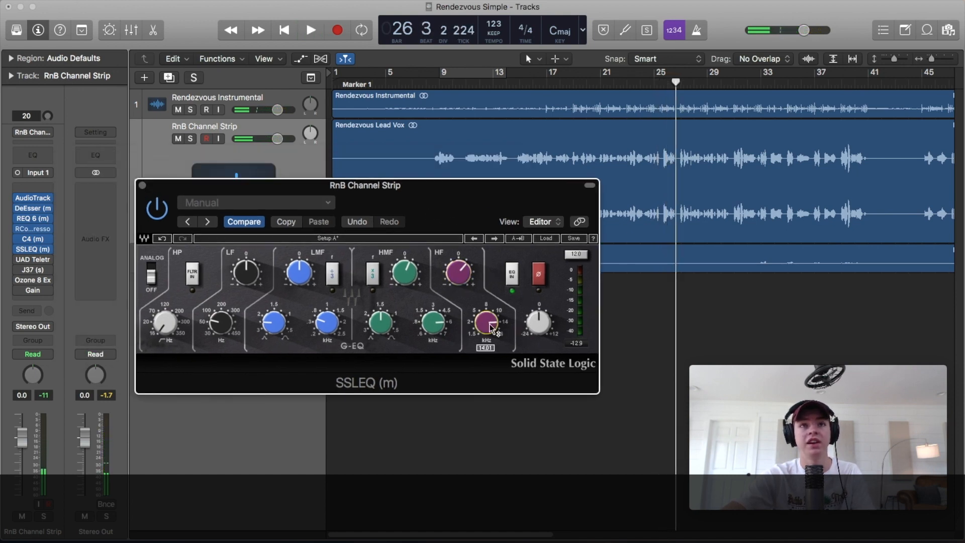
pyautogui.click(142, 186)
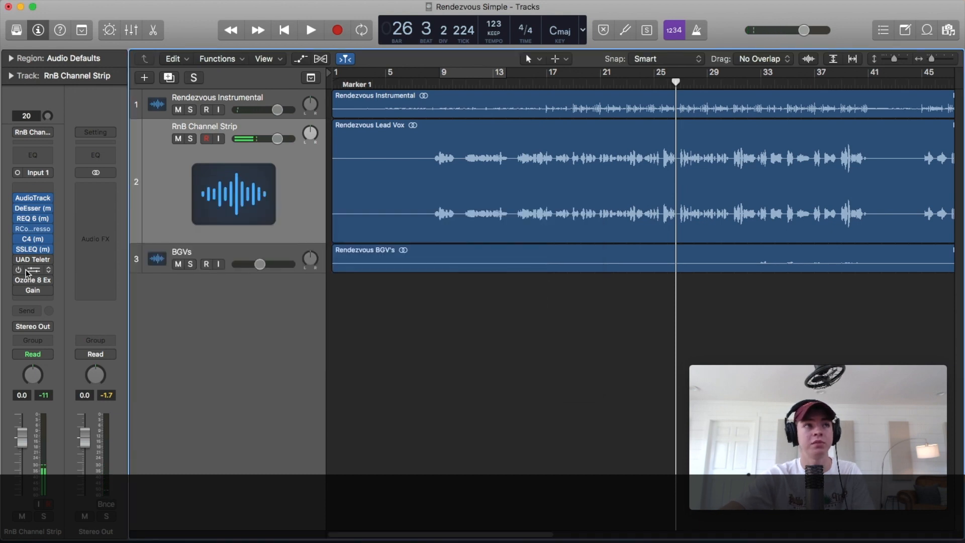
# - Activate the UAD Teletronix LA-2A Legacy in the slot after the SSLEQ in its Mono->Stereo version
pyautogui.click(43, 262)
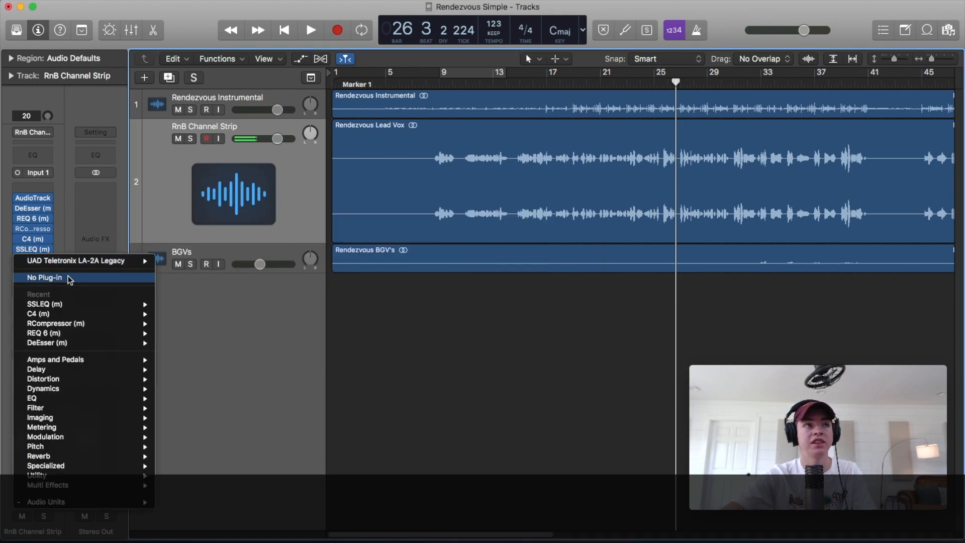
pyautogui.moveTo(83, 261)
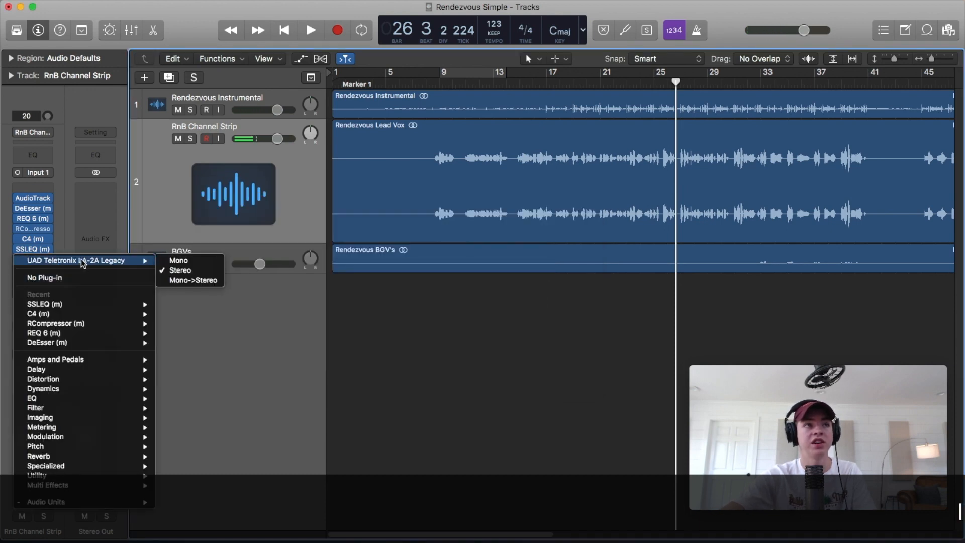
pyautogui.click(207, 272)
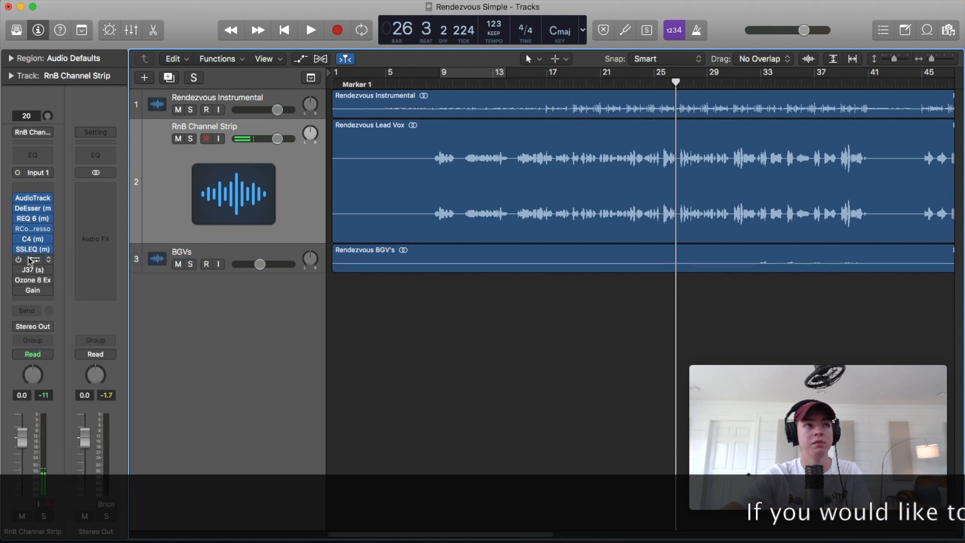
pyautogui.click(49, 261)
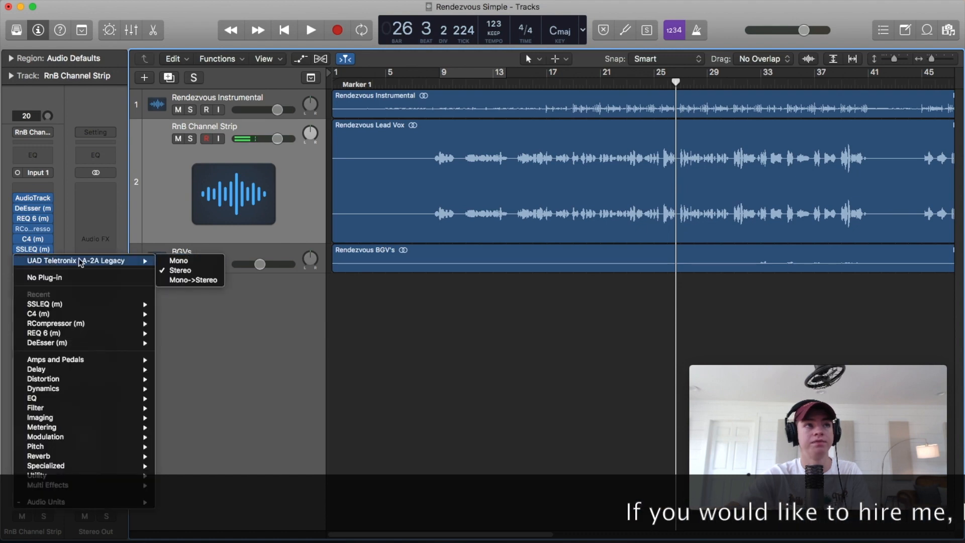
pyautogui.click(176, 282)
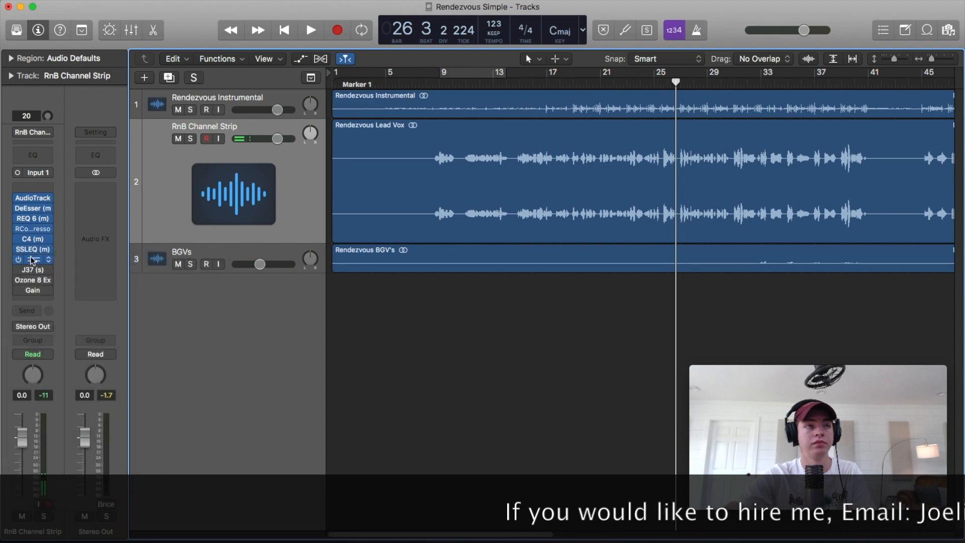
# - Open the LA-2A, play from bar 15, and set its gain to about 50 while adjusting the peak reduction
pyautogui.click(33, 259)
pyautogui.moveTo(479, 46); pyautogui.dragTo(534, 199)
pyautogui.click(520, 86)
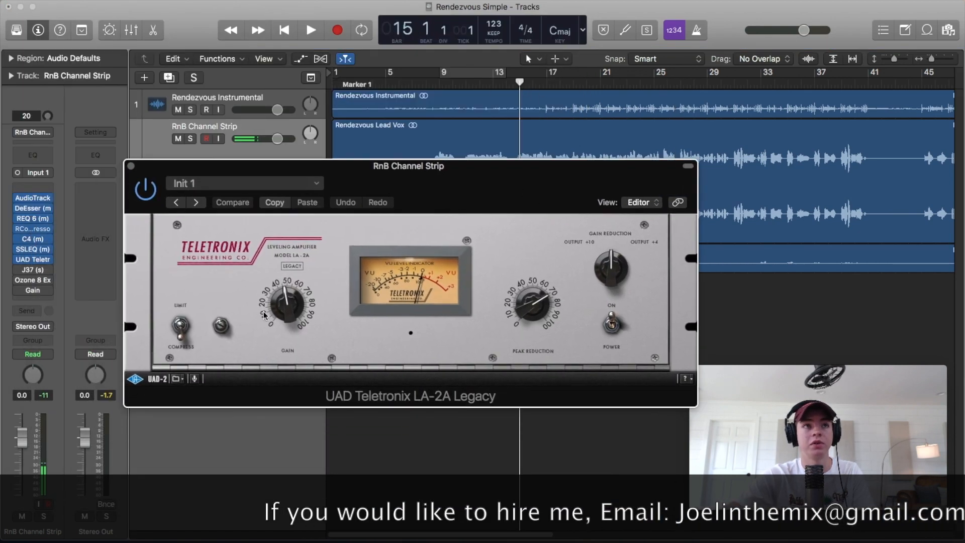
pyautogui.moveTo(290, 314); pyautogui.dragTo(300, 307)
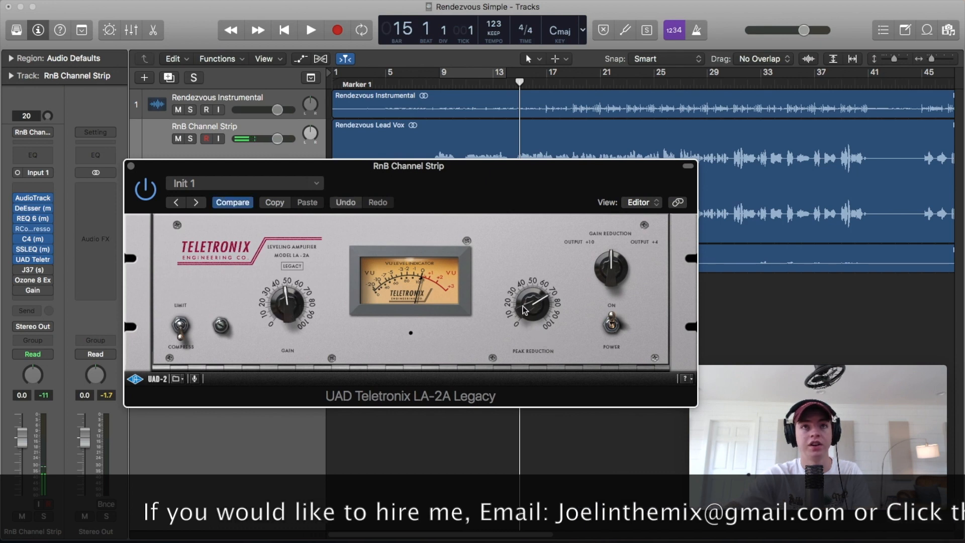
pyautogui.press('space')
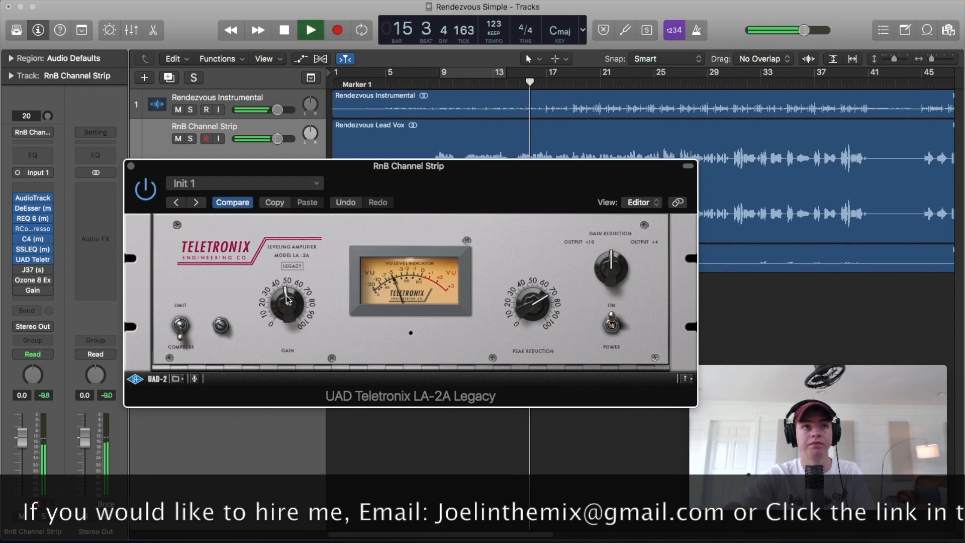
pyautogui.moveTo(521, 324); pyautogui.dragTo(524, 314)
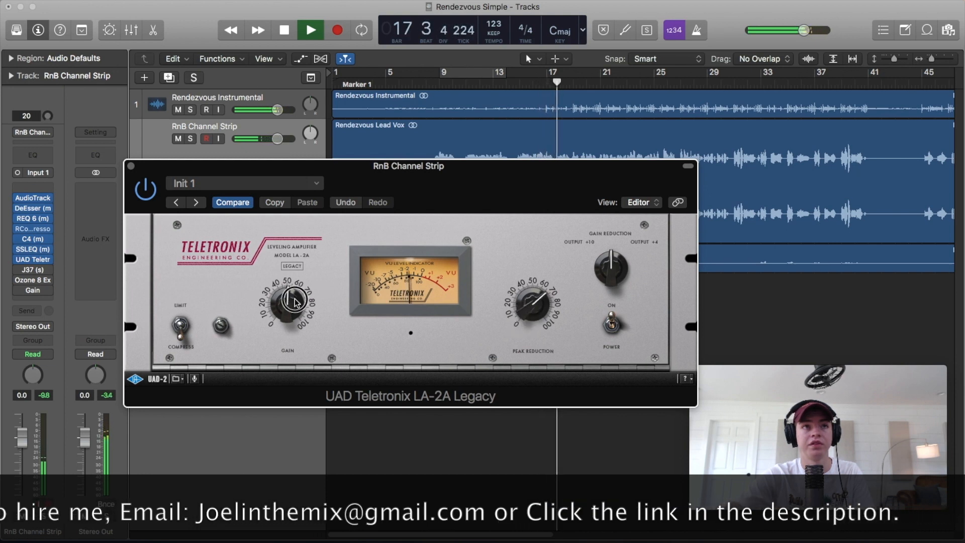
pyautogui.moveTo(523, 315); pyautogui.dragTo(522, 308)
# - Compare the LA-2A bypassed and active during playback, fine-tune its peak reduction to about 70, and close the plug-in
pyautogui.click(145, 189)
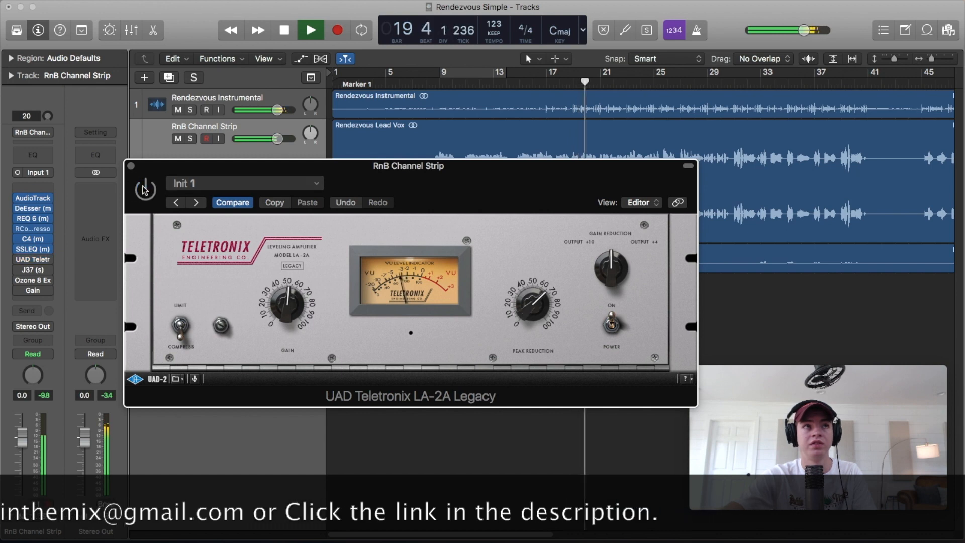
pyautogui.click(146, 189)
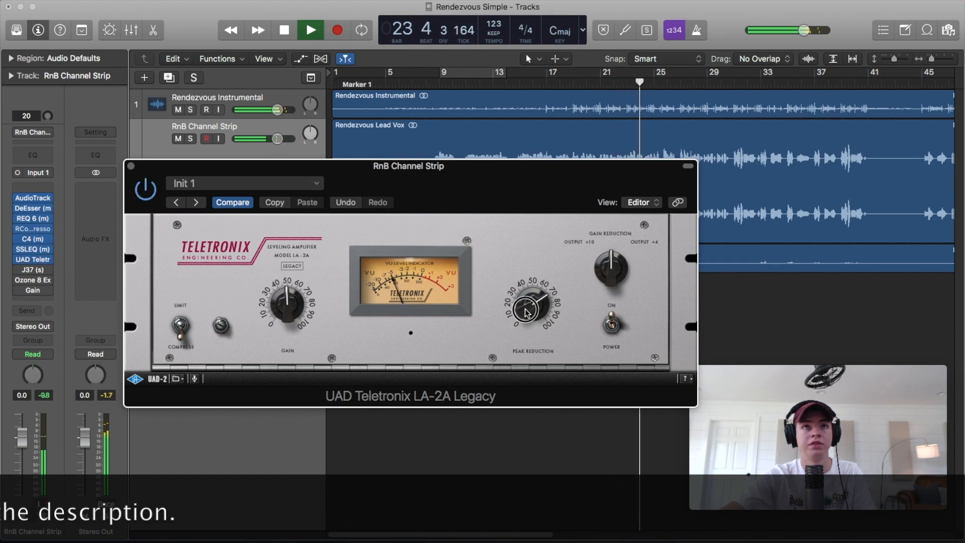
pyautogui.moveTo(523, 315); pyautogui.dragTo(523, 312)
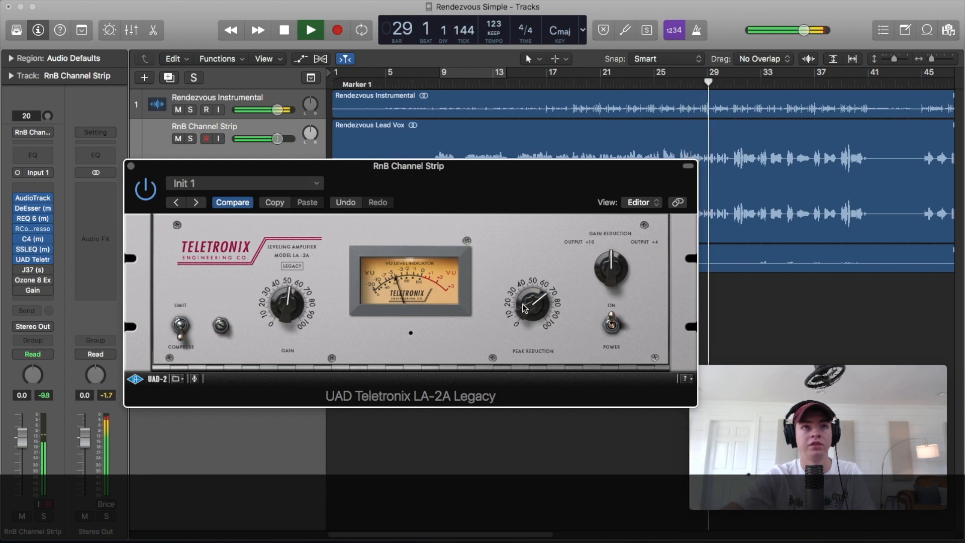
pyautogui.press('space')
pyautogui.click(131, 167)
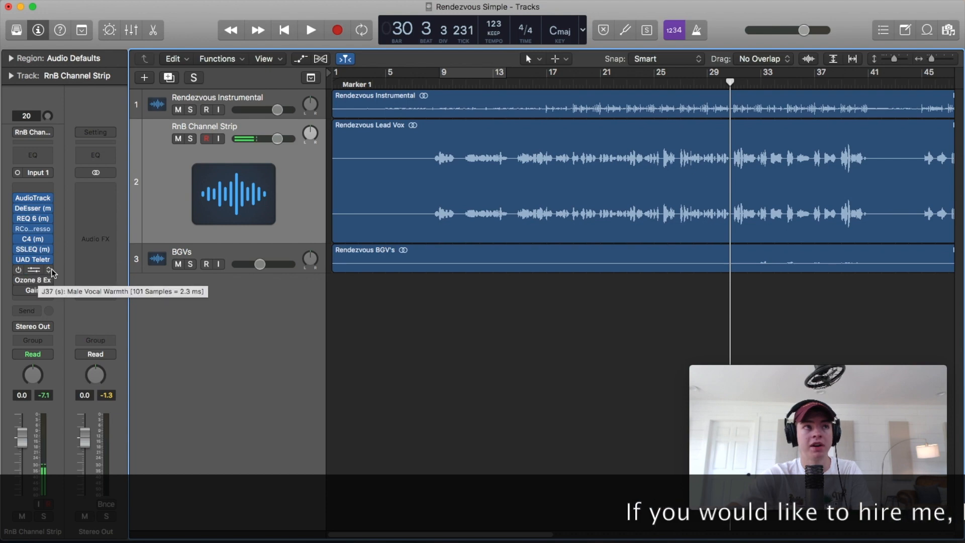
# - Activate the stereo J37 tape plug-in in the slot after the LA-2A, open it and reposition its window
pyautogui.click(35, 271)
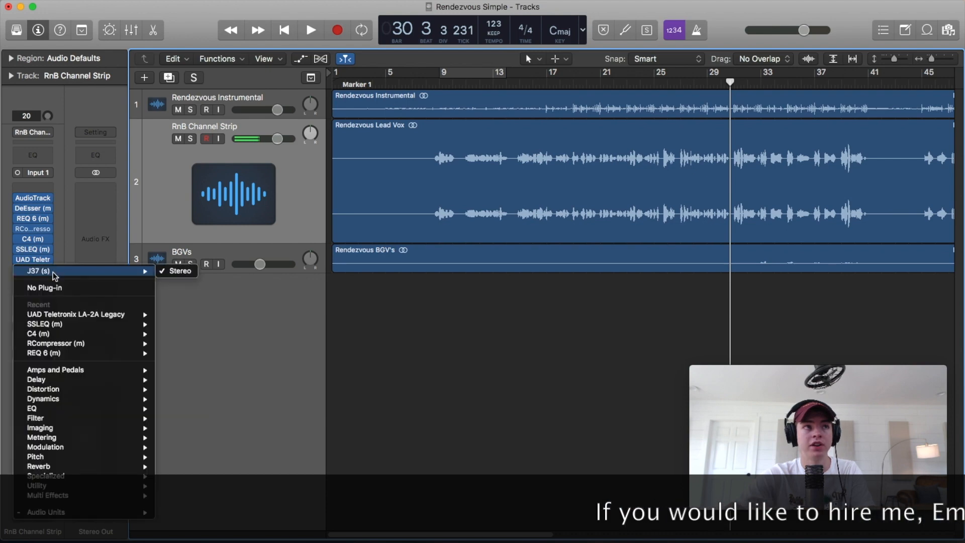
pyautogui.click(178, 272)
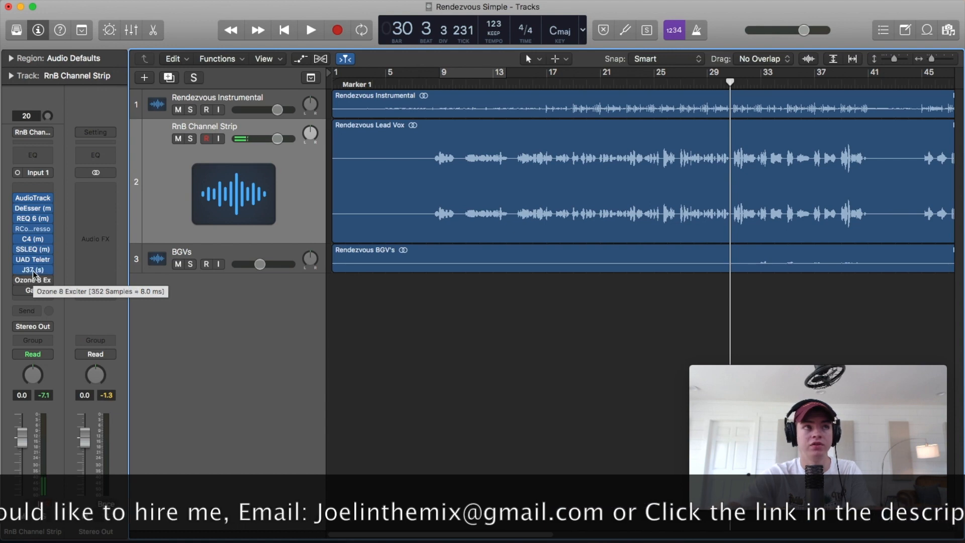
pyautogui.click(32, 269)
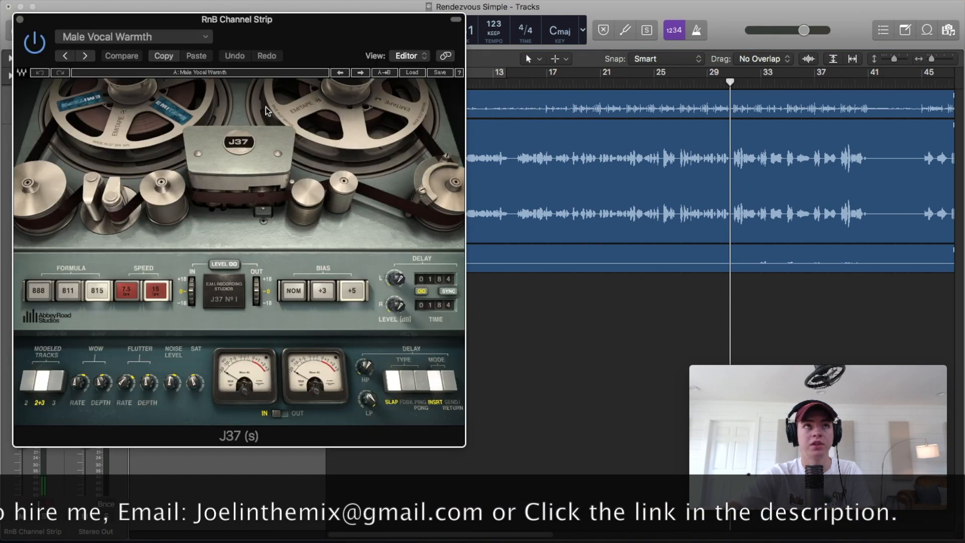
pyautogui.moveTo(291, 36); pyautogui.dragTo(415, 74)
# - Load the J37 factory preset Male Vocal Warmth, move its window aside, and place the playhead at bar 15
pyautogui.click(283, 80)
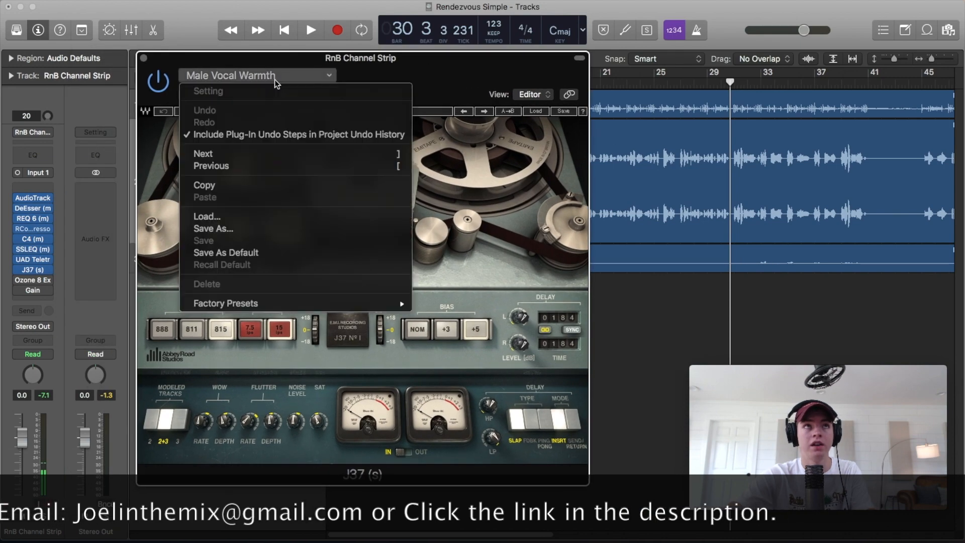
pyautogui.moveTo(226, 303)
pyautogui.scroll(-1, 455, 391)
pyautogui.scroll(-5, 454, 391)
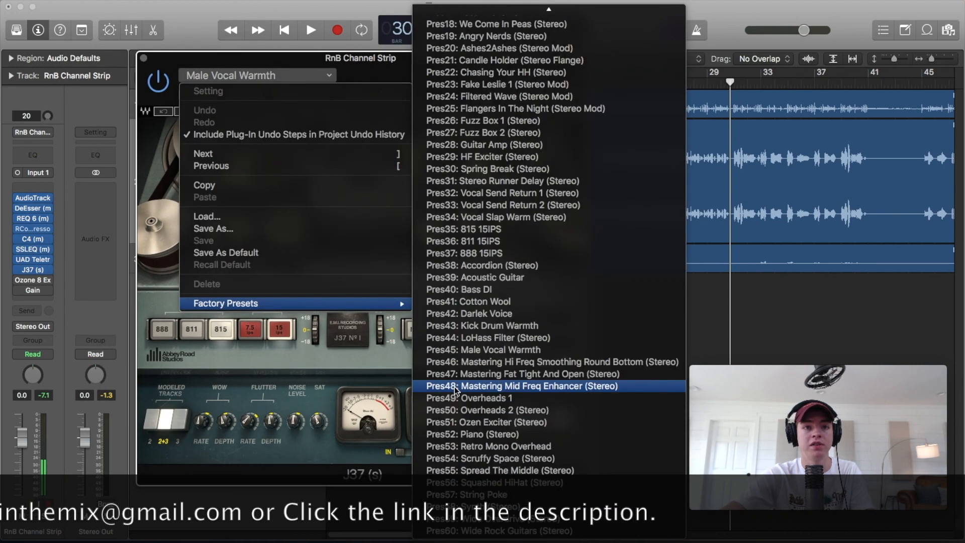
pyautogui.click(518, 349)
pyautogui.moveTo(469, 60); pyautogui.dragTo(382, 66)
pyautogui.click(518, 81)
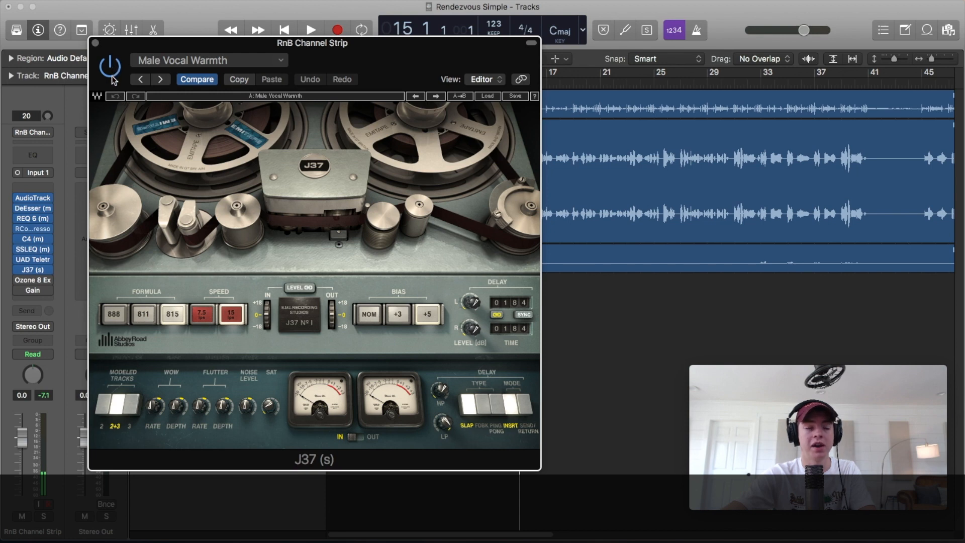
# - Play the vocal, set the J37 bias to NOM, compare it bypassed and active, then stop playback and close the plug-in
pyautogui.press('space')
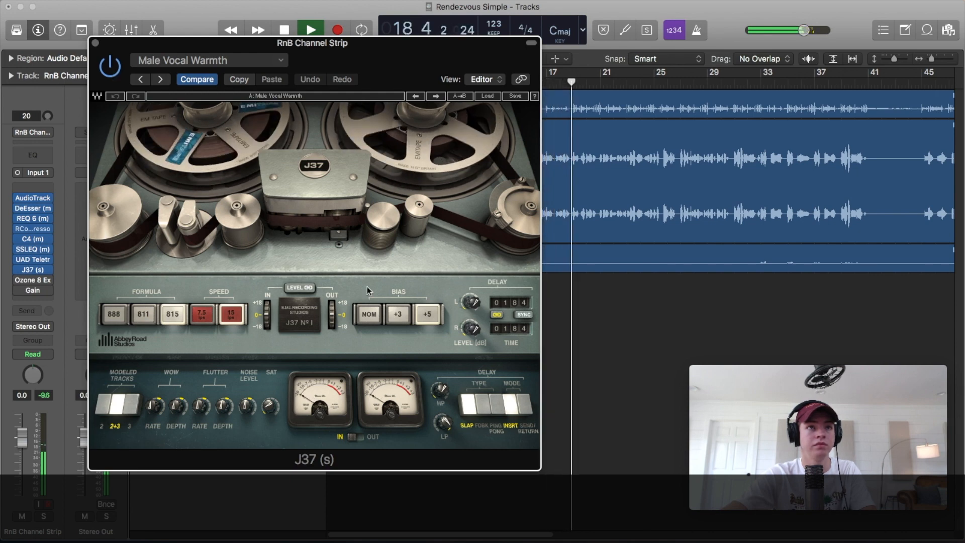
pyautogui.click(406, 315)
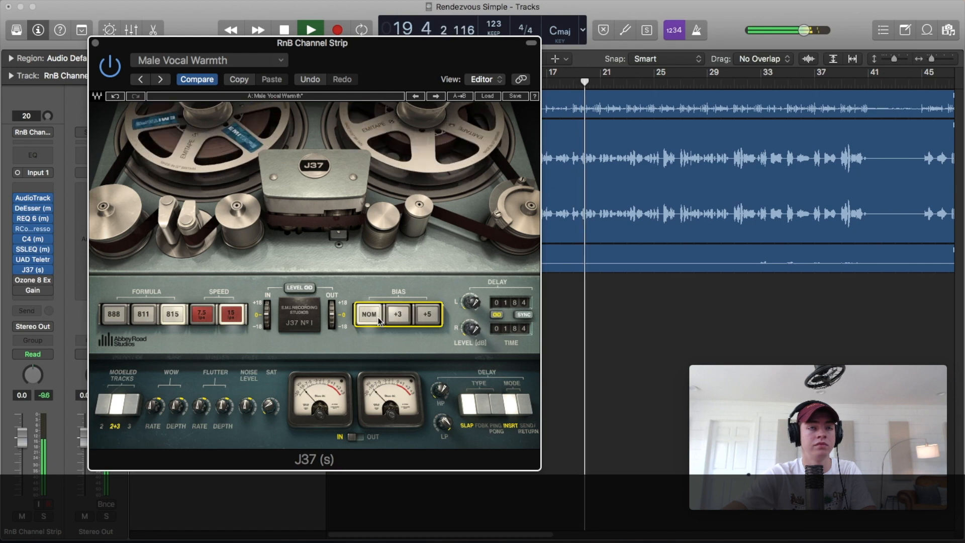
pyautogui.click(112, 66)
pyautogui.click(111, 67)
pyautogui.press('space')
pyautogui.press('super+w')
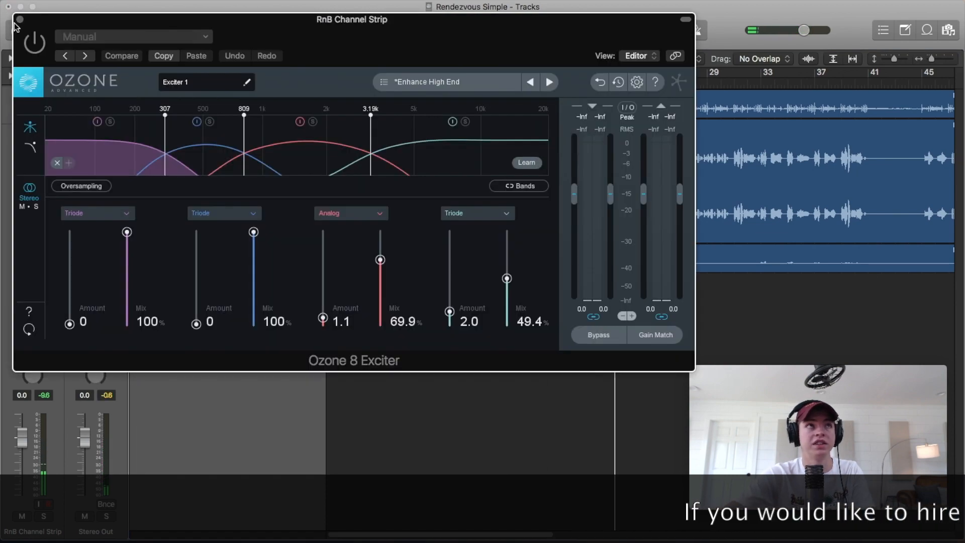
# - Load and activate the Ozone 8 Exciter in the slot after the J37, and ignore the updater crash dialog
pyautogui.press('super+w')
pyautogui.click(48, 280)
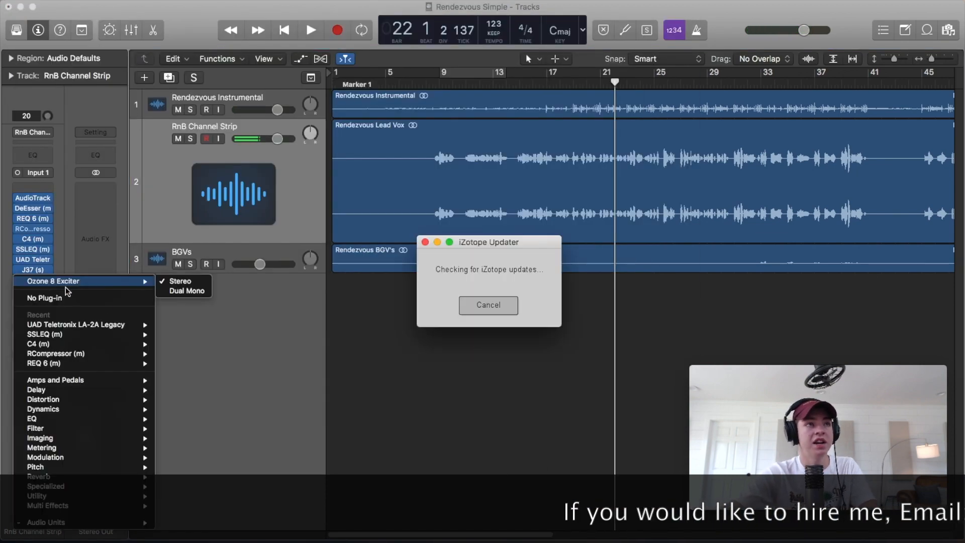
pyautogui.click(453, 400)
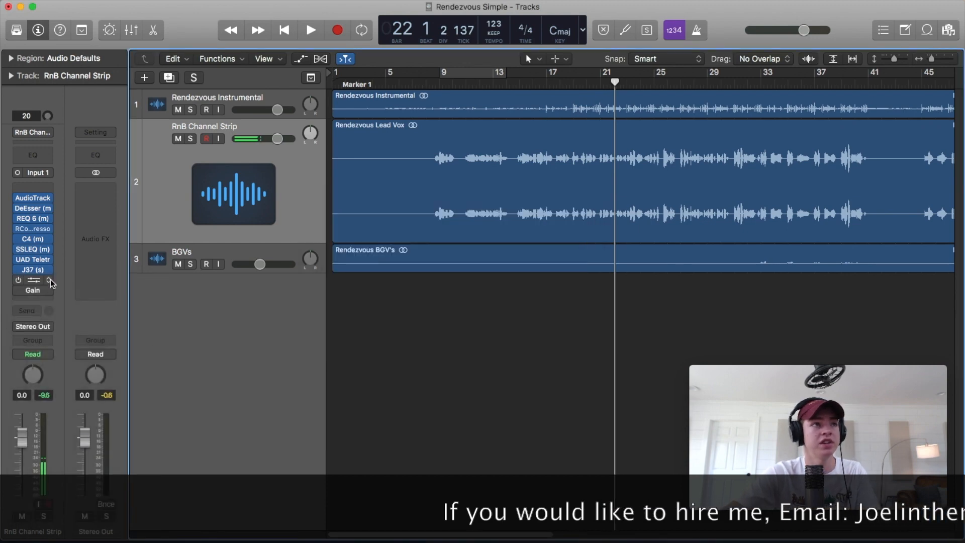
pyautogui.click(51, 283)
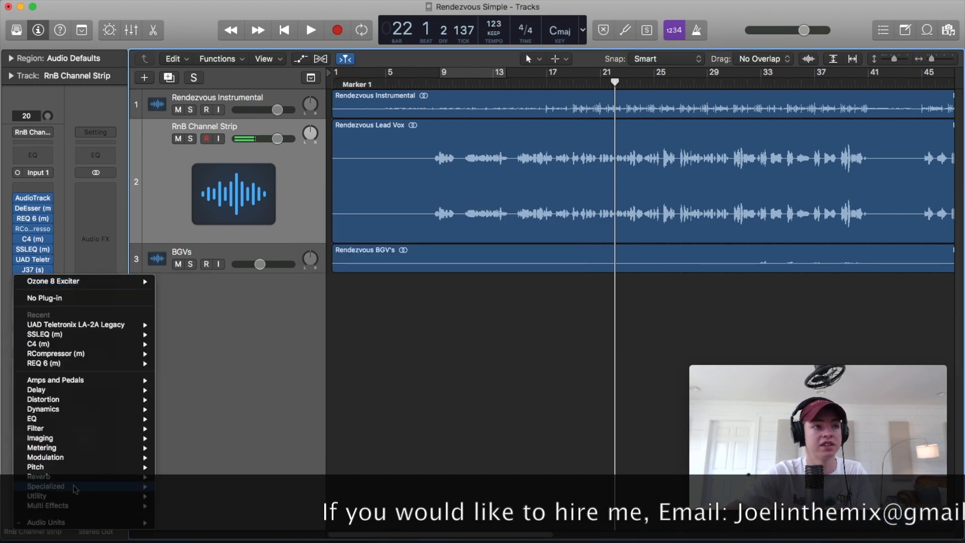
pyautogui.moveTo(106, 522)
pyautogui.moveTo(208, 475)
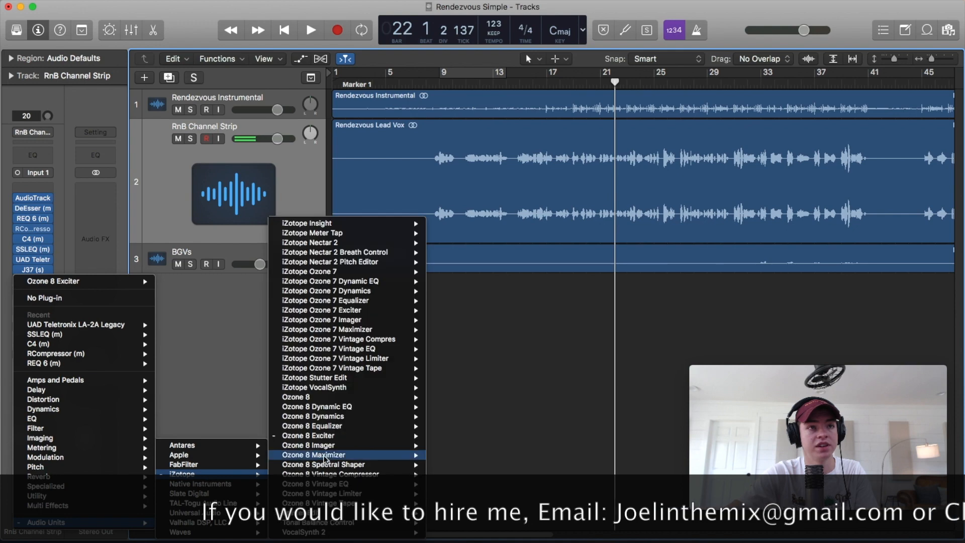
pyautogui.click(345, 449)
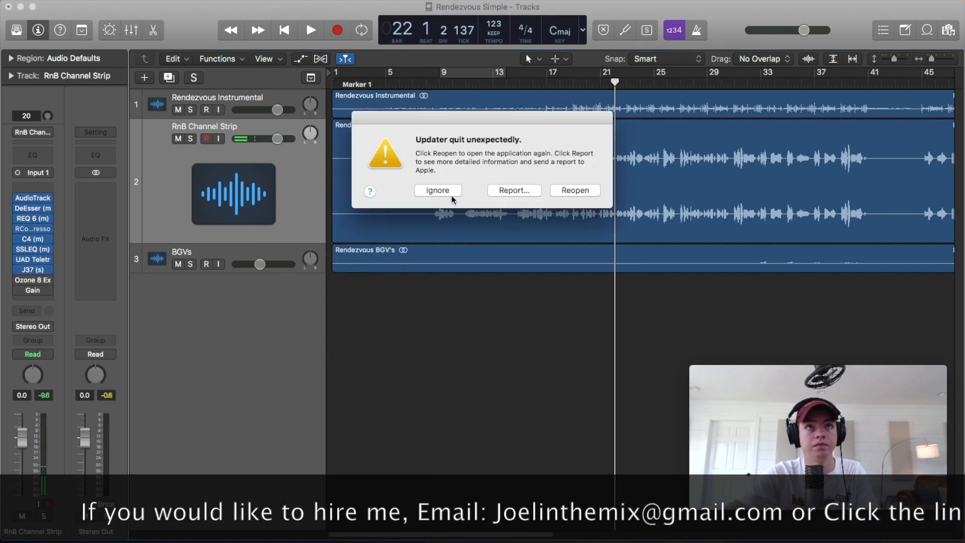
pyautogui.click(450, 192)
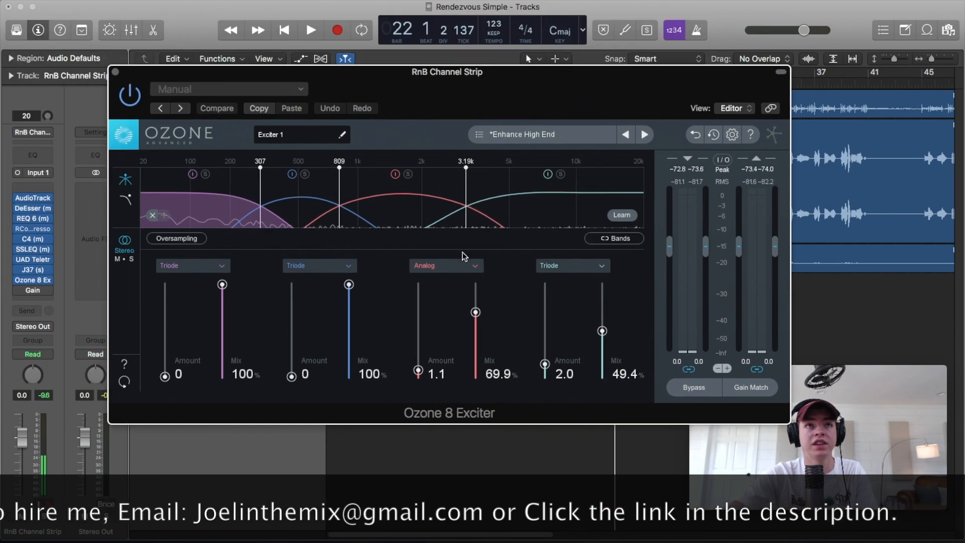
# - Set the exciter's third band to Warm with an amount of 1.0 and its fourth band to Tape with a 54.9% mix
pyautogui.click(458, 265)
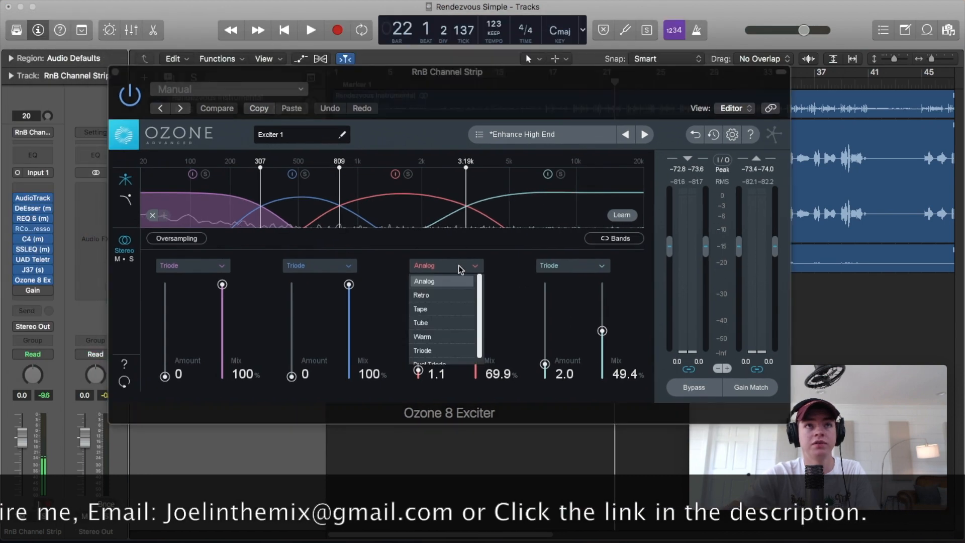
pyautogui.click(442, 334)
pyautogui.click(553, 266)
pyautogui.click(557, 310)
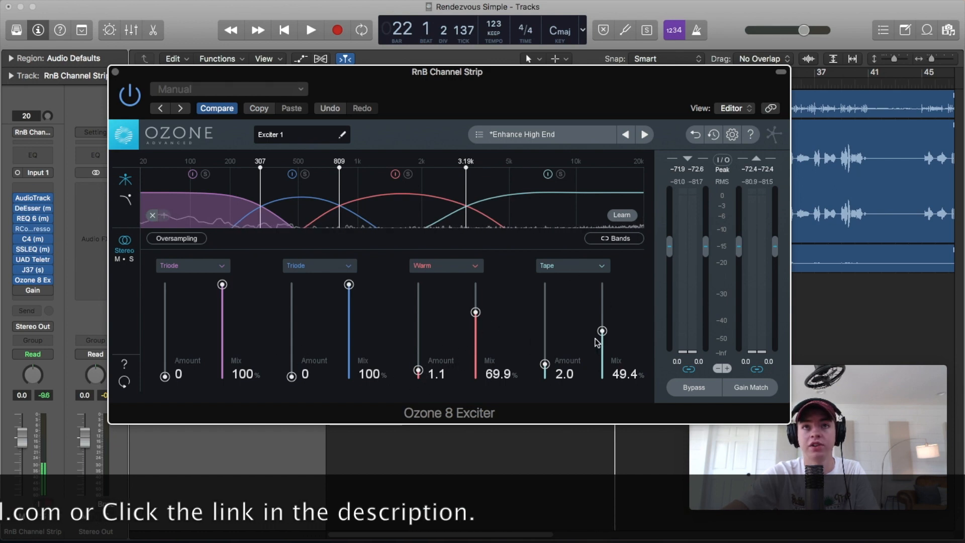
pyautogui.moveTo(603, 330); pyautogui.dragTo(605, 332)
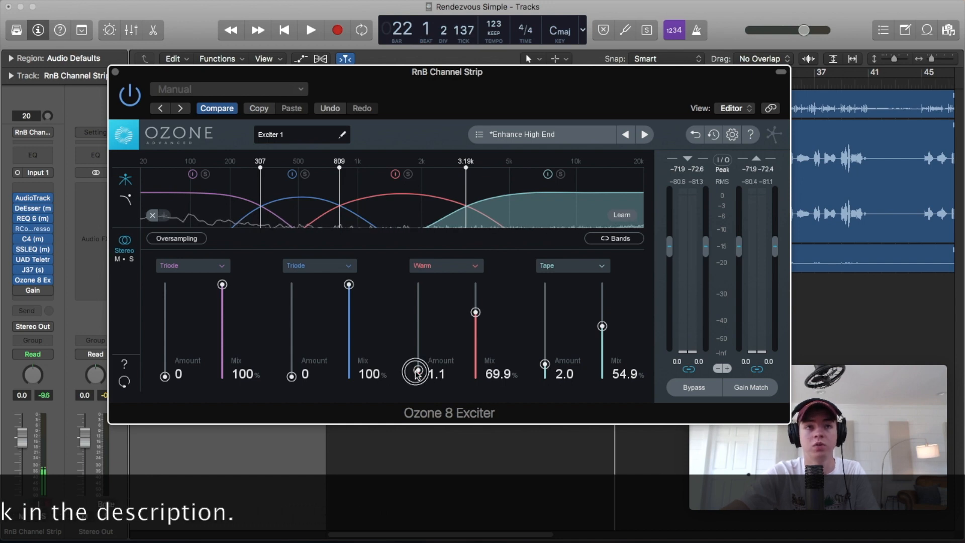
pyautogui.moveTo(416, 374); pyautogui.dragTo(417, 375)
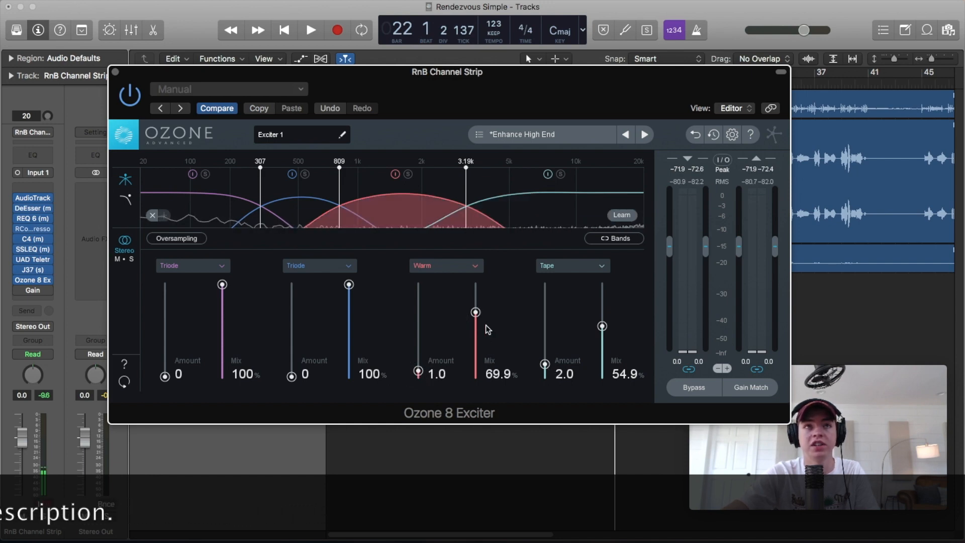
# - Move the exciter window aside, compare the plug-in bypassed and active during playback, and close it
pyautogui.moveTo(318, 88); pyautogui.dragTo(307, 144)
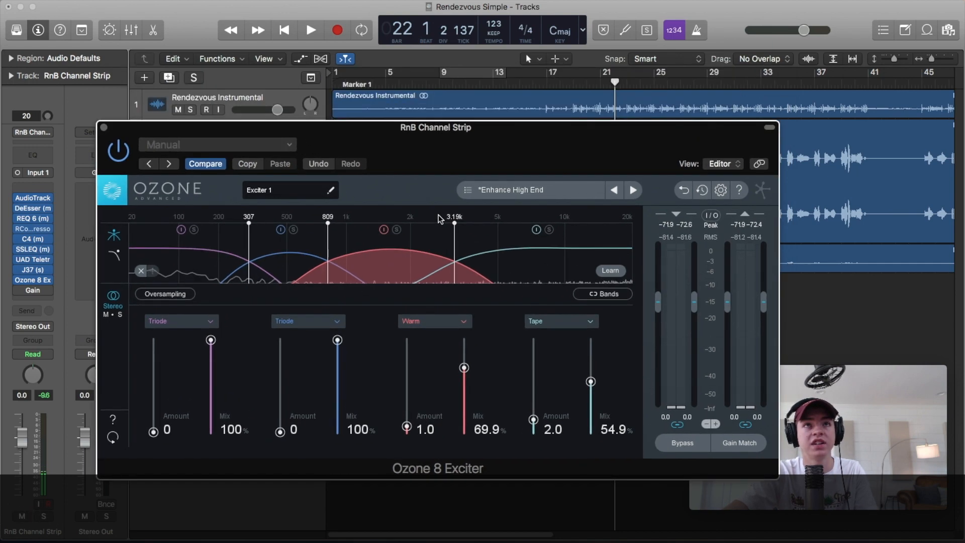
pyautogui.press('space')
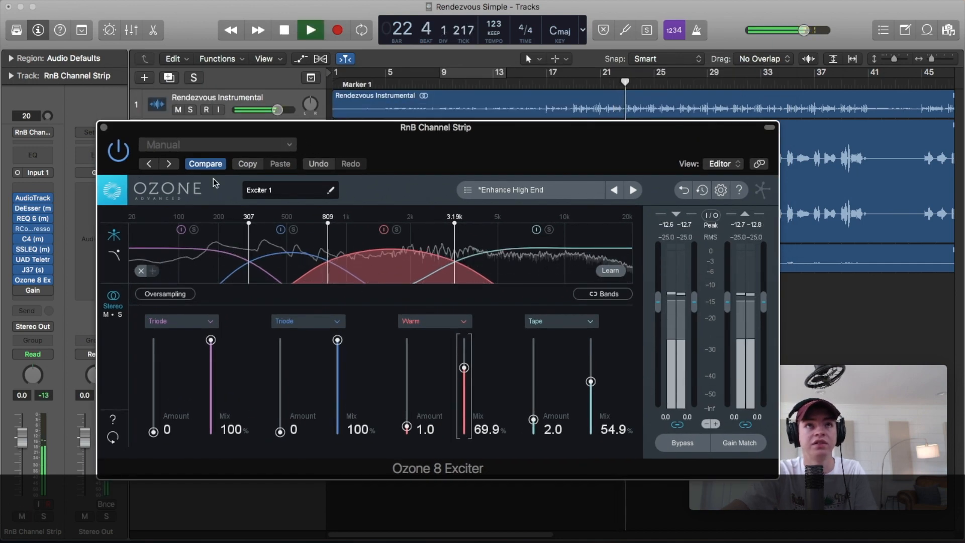
pyautogui.click(124, 153)
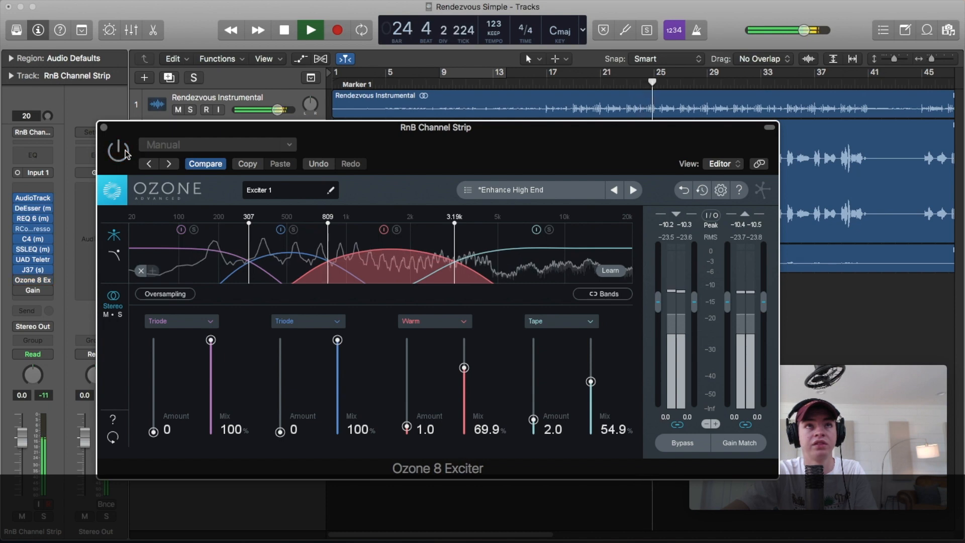
pyautogui.click(125, 153)
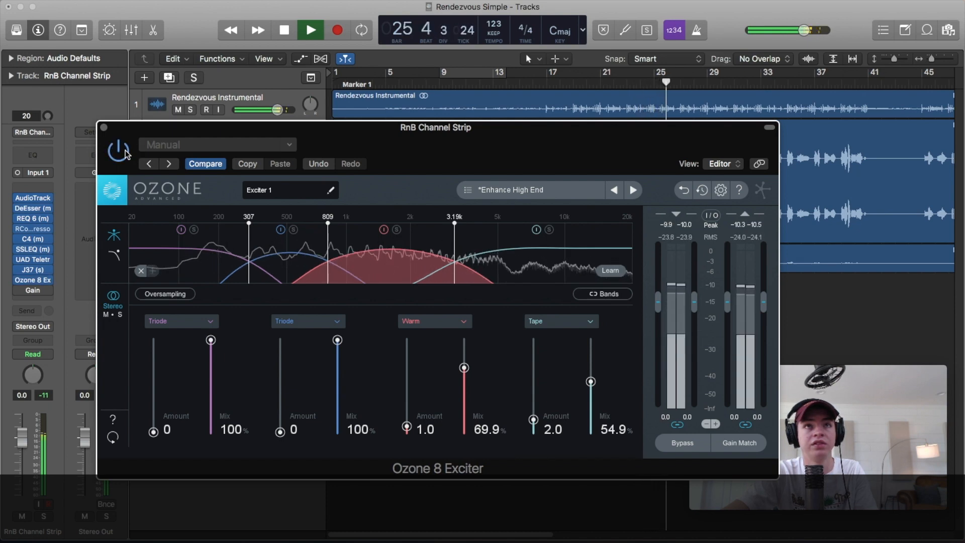
pyautogui.click(104, 127)
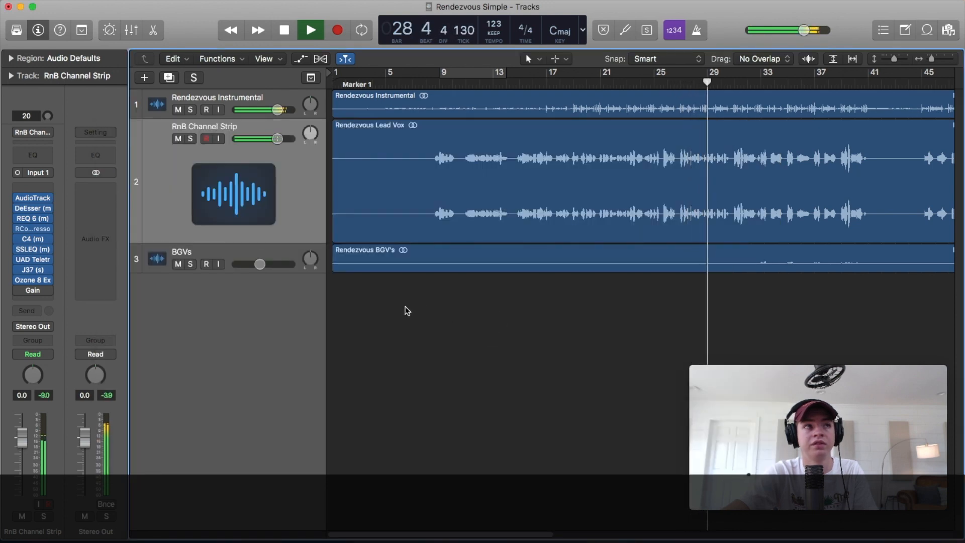
# - Copy the DeEsser into a new slot between the Ozone 8 Exciter and Gain, and open the copy
pyautogui.moveTo(50, 296)
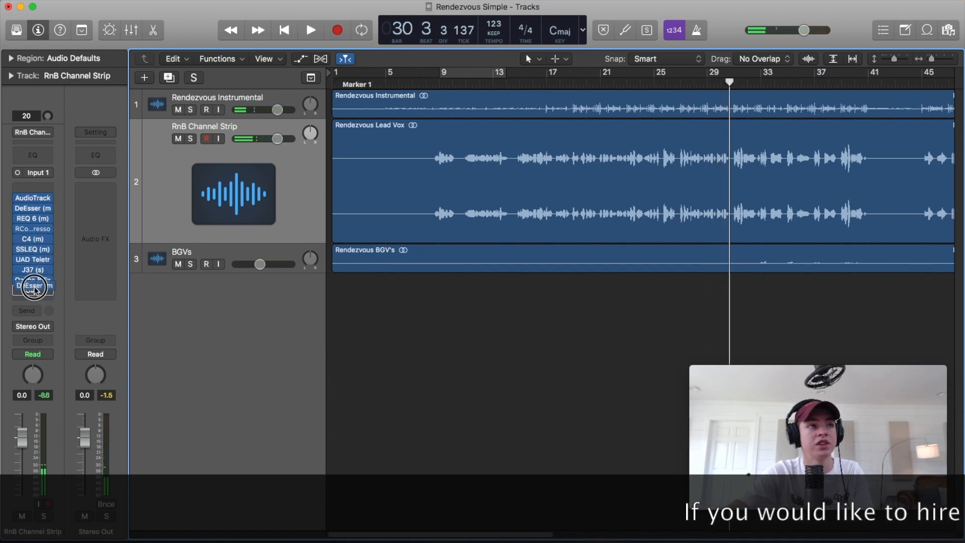
pyautogui.moveTo(30, 287); pyautogui.dragTo(33, 286)
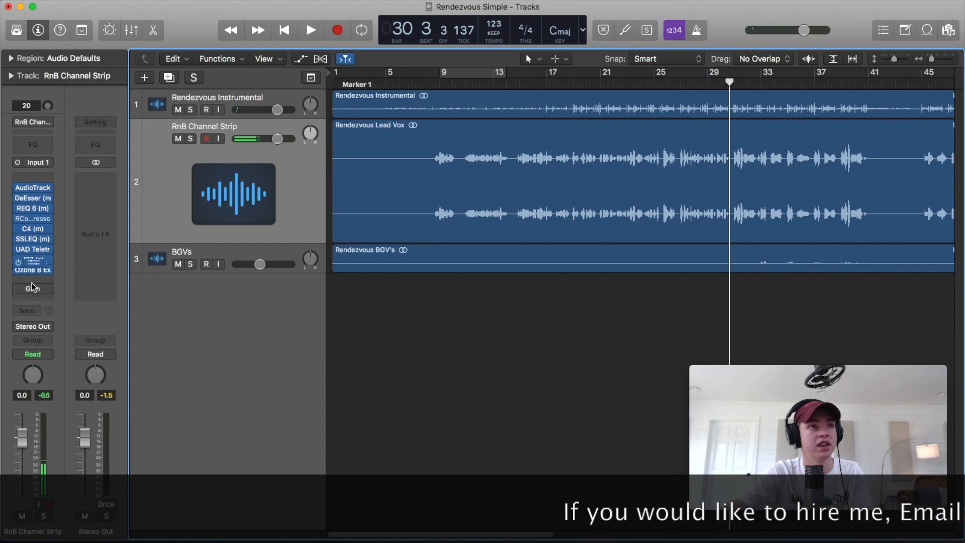
pyautogui.click(37, 282)
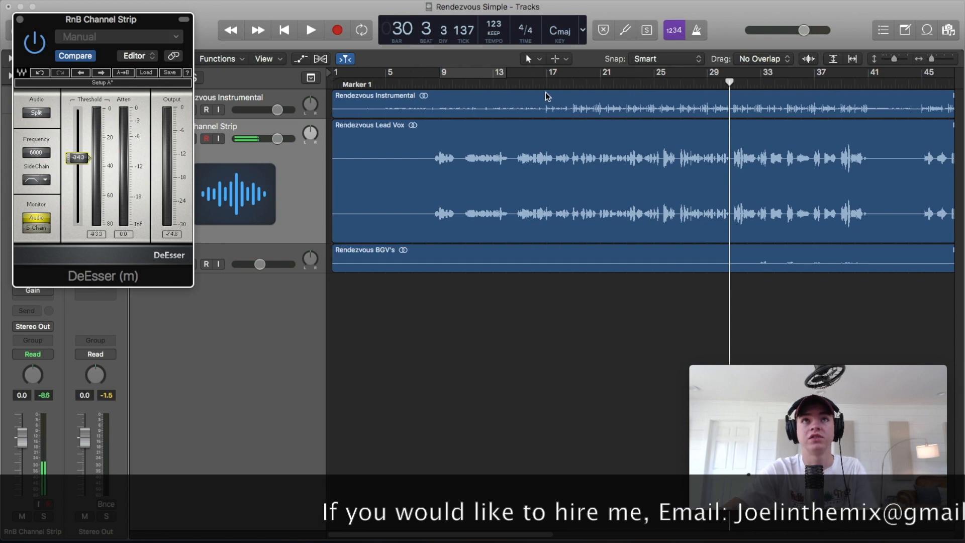
# - Play from bar 15, set the second DeEsser's threshold to -29.7 and frequency to 4579, then stop and close it
pyautogui.click(521, 76)
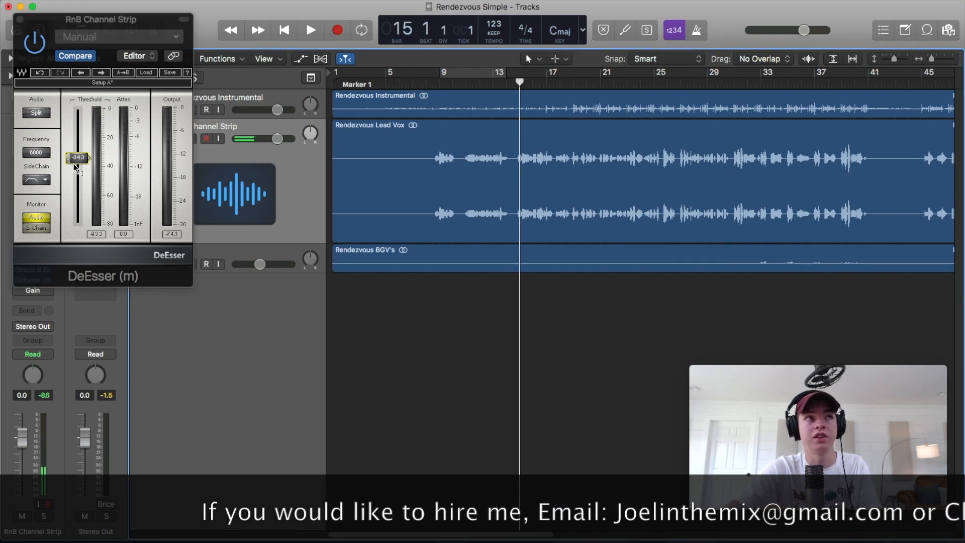
pyautogui.press('space')
pyautogui.moveTo(74, 163); pyautogui.dragTo(36, 160)
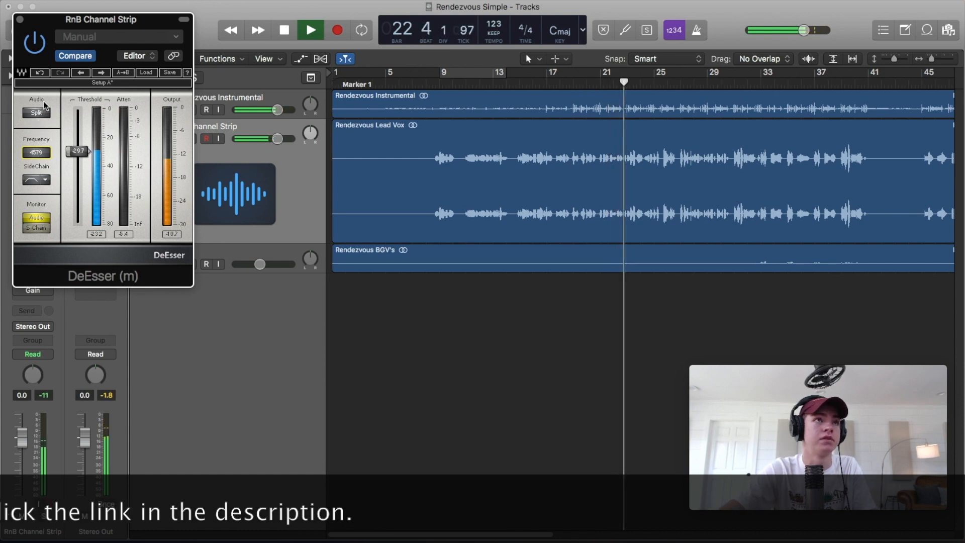
pyautogui.press('space')
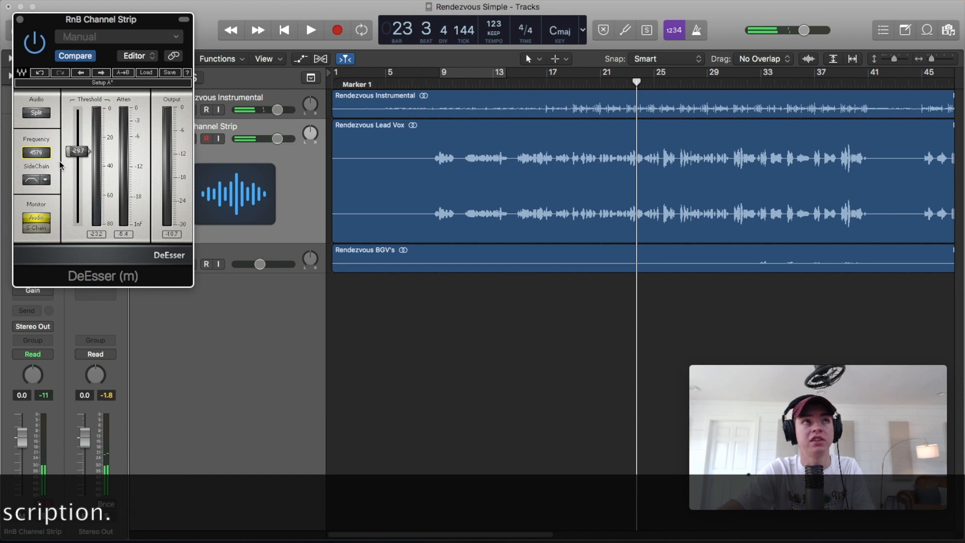
pyautogui.click(20, 20)
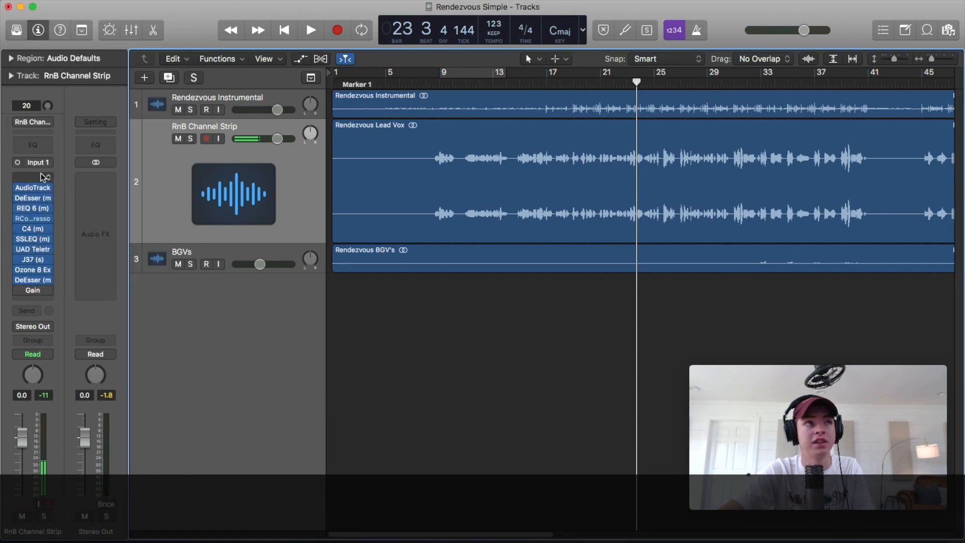
# - Review the threshold and frequency settings of the first and second DeEssers in the chain
pyautogui.click(31, 200)
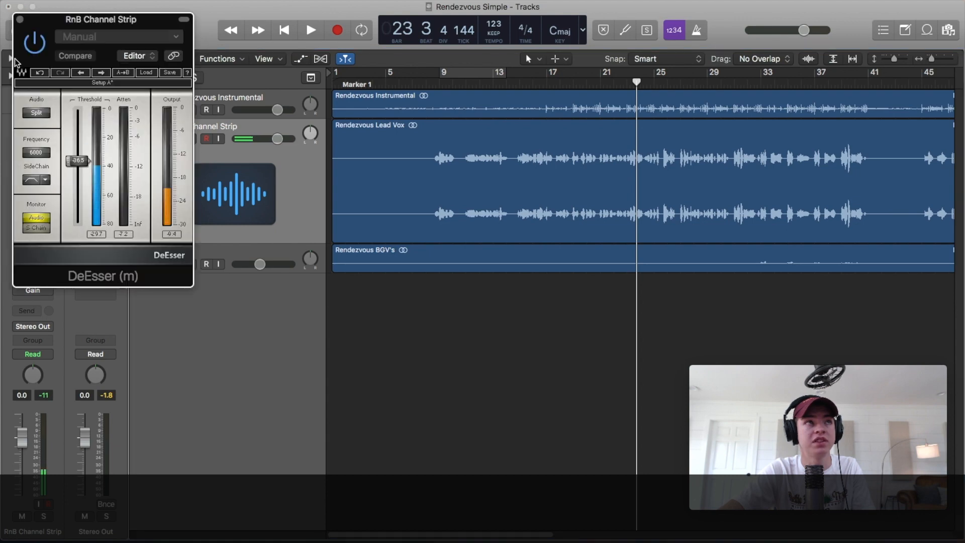
pyautogui.click(20, 20)
pyautogui.click(31, 198)
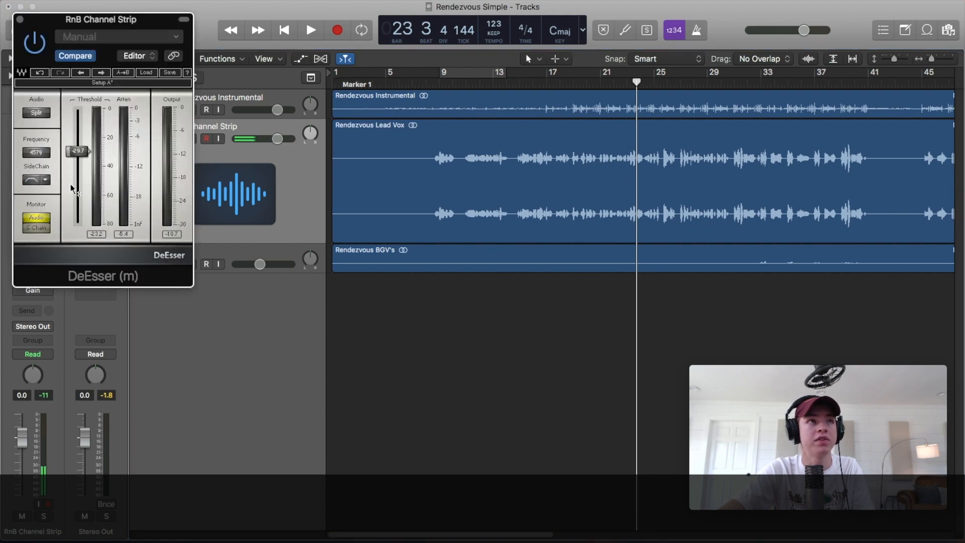
pyautogui.click(20, 20)
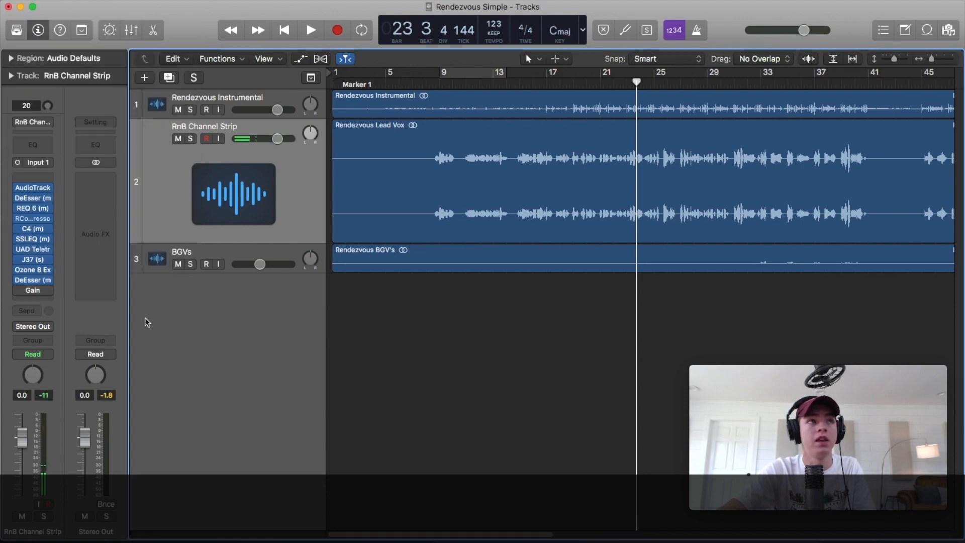
# - Add sends to Bus 1, Bus 2 and Bus 3 on the vocal channel, and name the Bus 1 aux Reverb
pyautogui.click(36, 306)
pyautogui.click(43, 339)
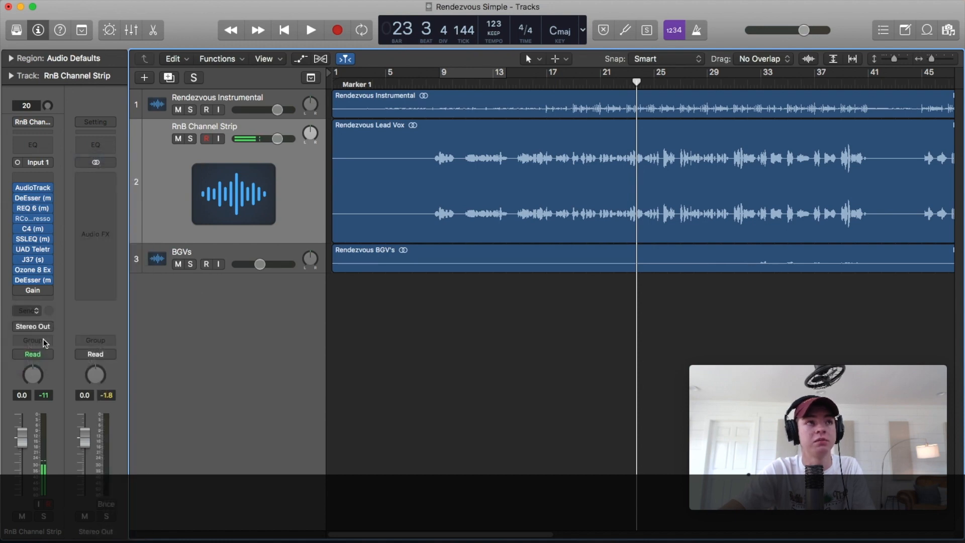
pyautogui.click(37, 308)
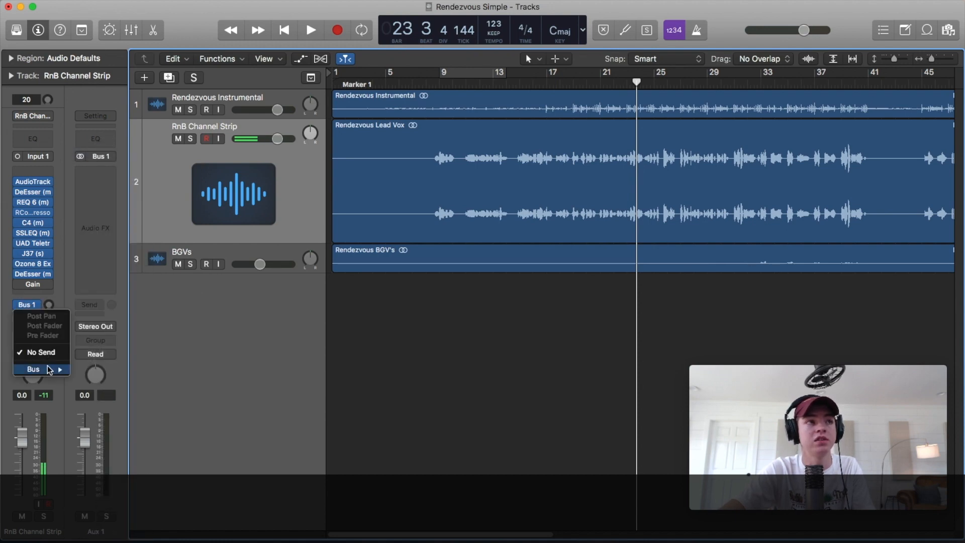
pyautogui.moveTo(43, 369)
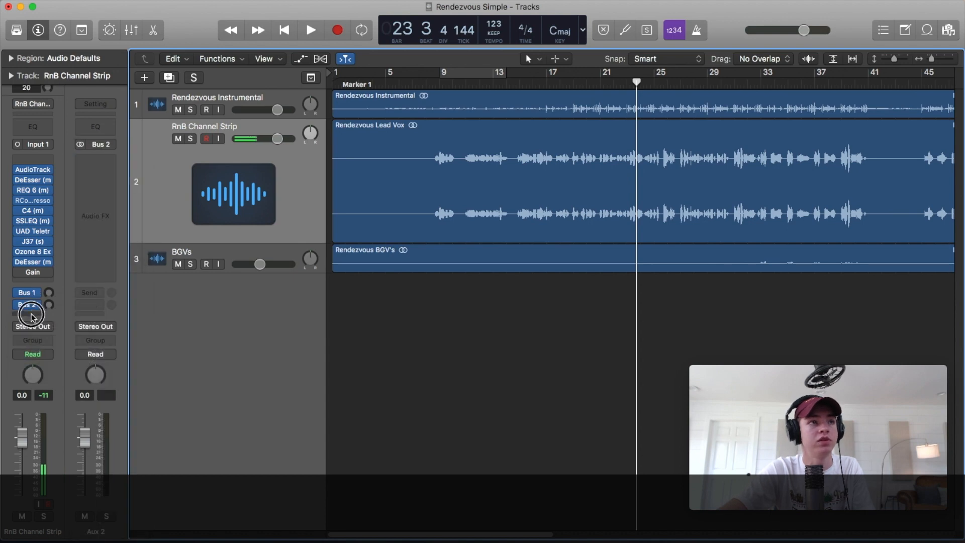
pyautogui.click(30, 308)
pyautogui.moveTo(33, 368)
pyautogui.click(95, 178)
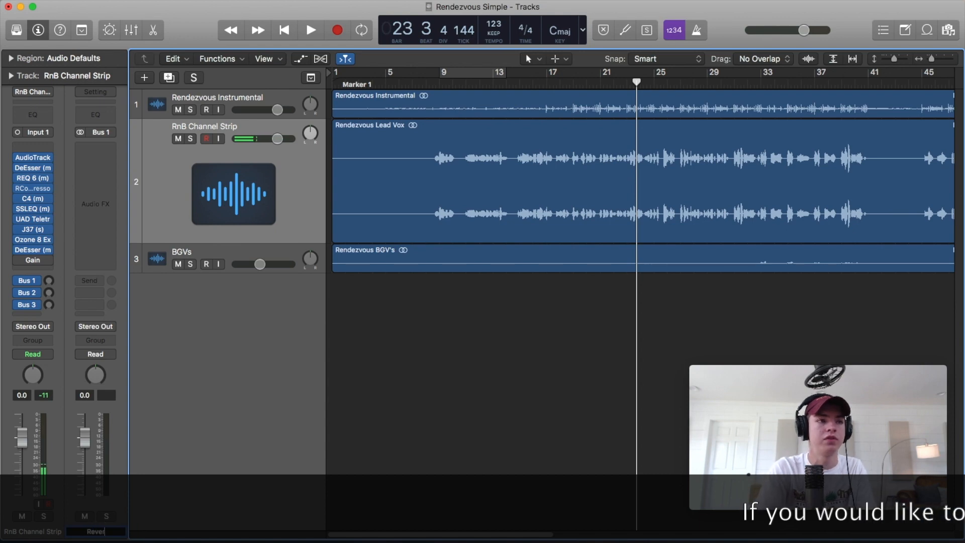
# - Insert the stereo Waves RVerb plug-in on the Reverb aux channel
pyautogui.click(83, 146)
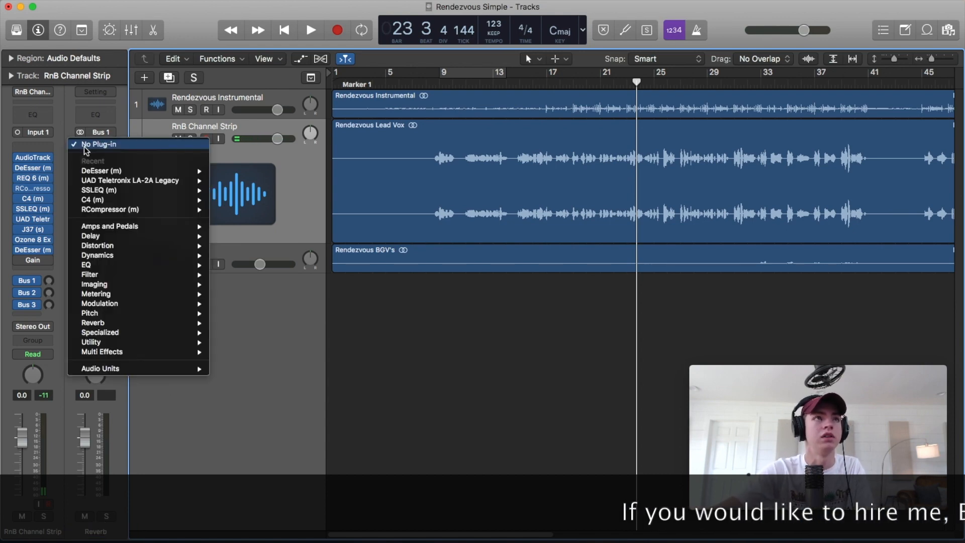
pyautogui.moveTo(186, 368)
pyautogui.moveTo(257, 457)
pyautogui.scroll(-10, 405, 422)
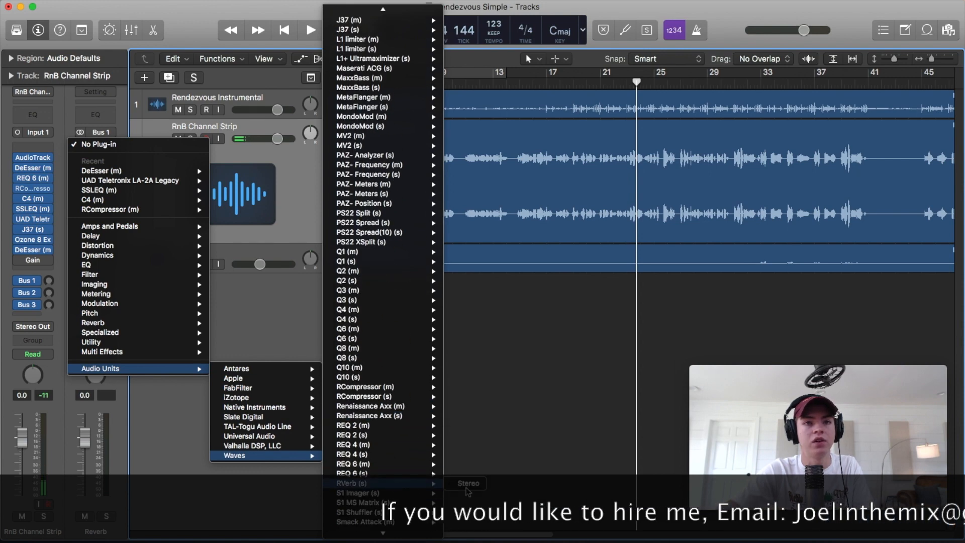
pyautogui.click(468, 483)
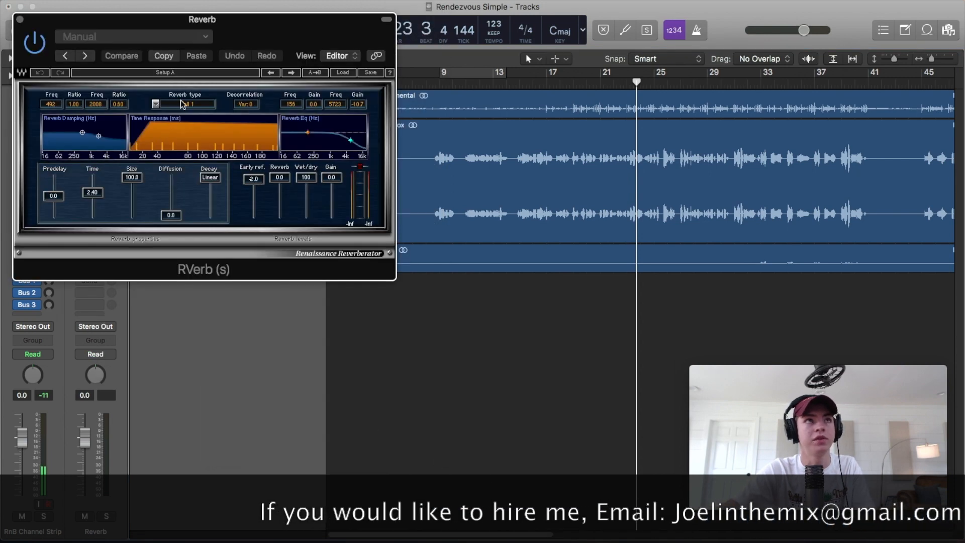
# - Close RVerb, play the song from bar 9, raise the vocal's Bus 1 send to bring in the reverb, and stop playback
pyautogui.moveTo(183, 106); pyautogui.dragTo(183, 121)
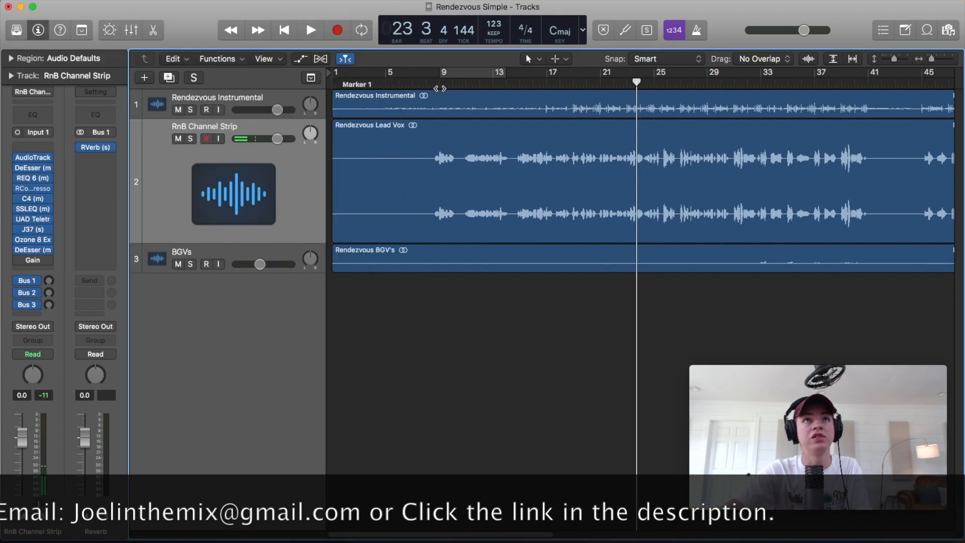
pyautogui.click(440, 88)
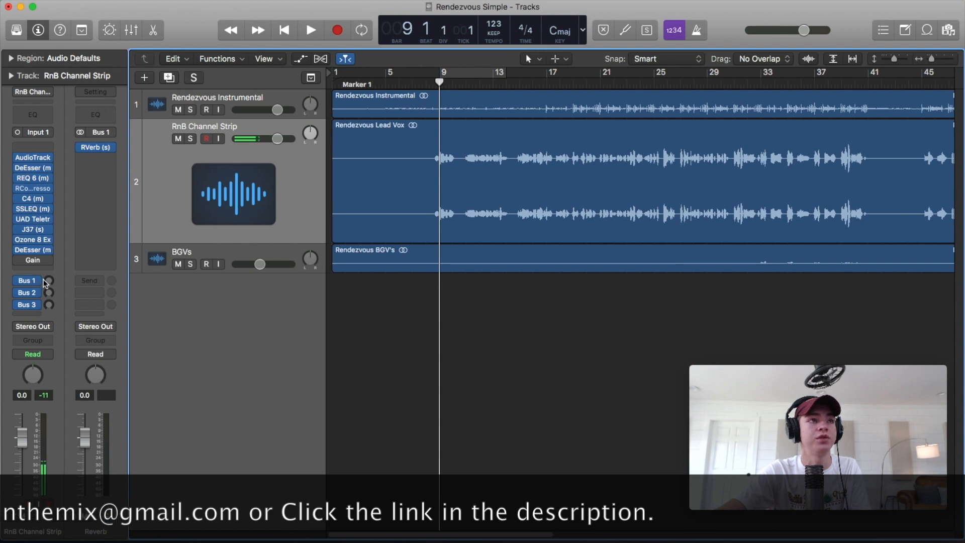
pyautogui.press('space')
pyautogui.moveTo(48, 280); pyautogui.dragTo(37, 243)
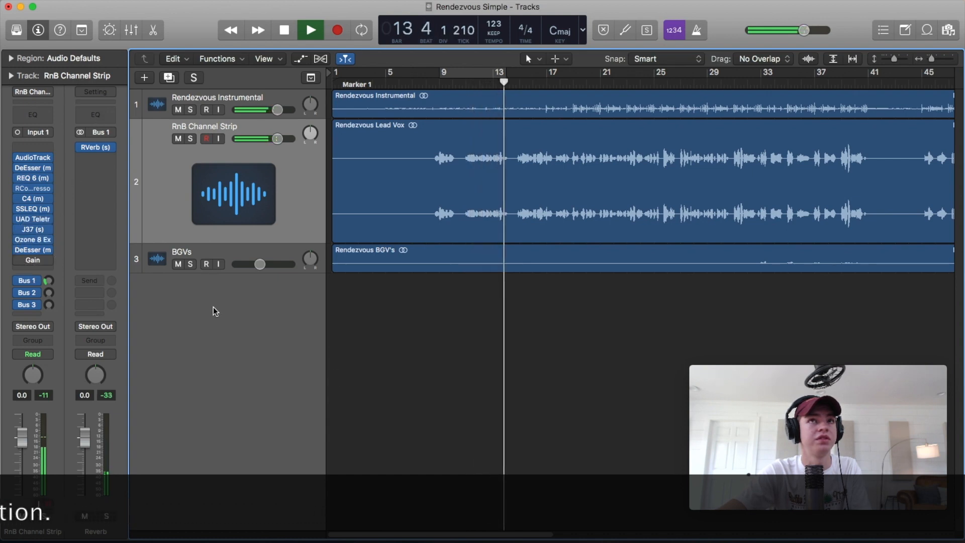
pyautogui.press('space')
# - Add a Channel EQ to the Reverb aux with a 24 dB/Oct low cut at 235 Hz and a -4.0 dB dip at 510 Hz, Q 0.64
pyautogui.click(101, 116)
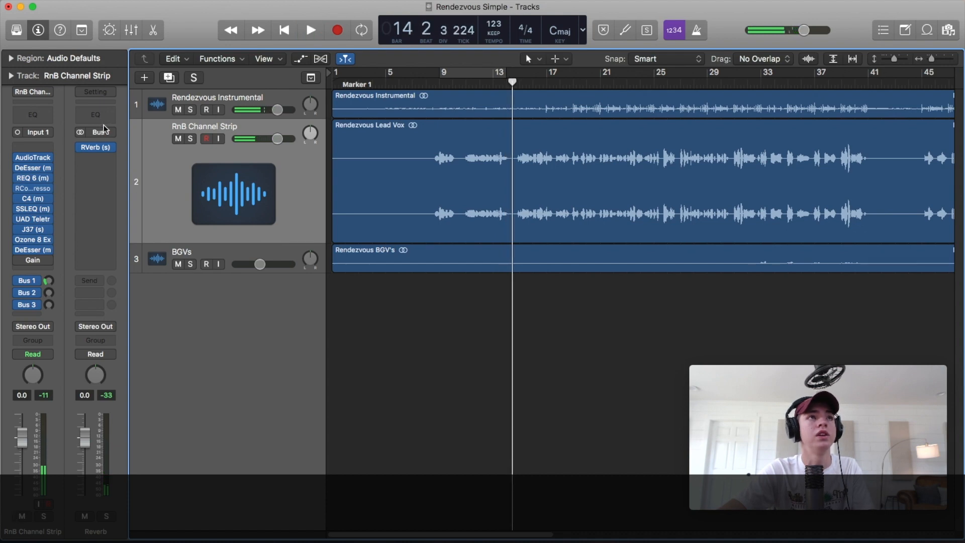
pyautogui.click(70, 189)
pyautogui.moveTo(51, 201); pyautogui.dragTo(259, 201)
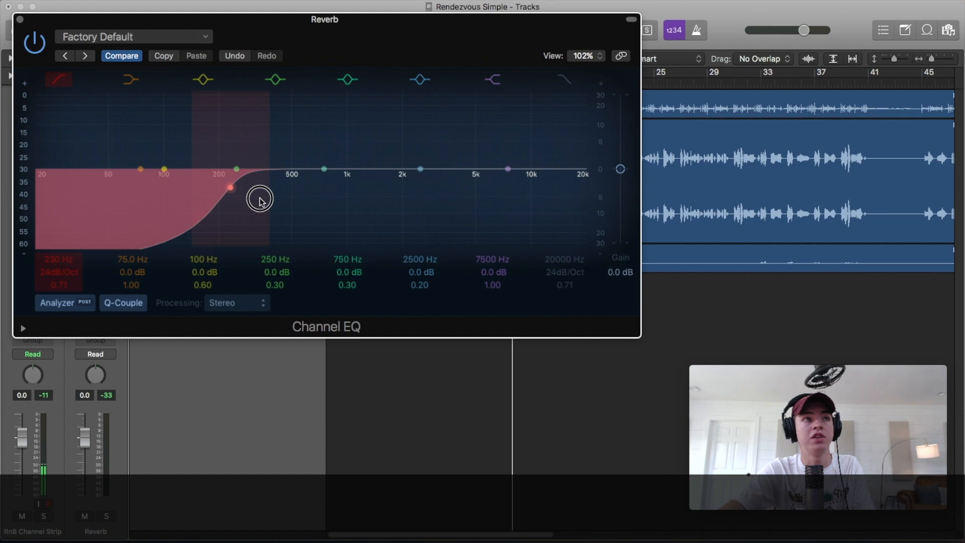
pyautogui.moveTo(323, 169); pyautogui.dragTo(289, 191)
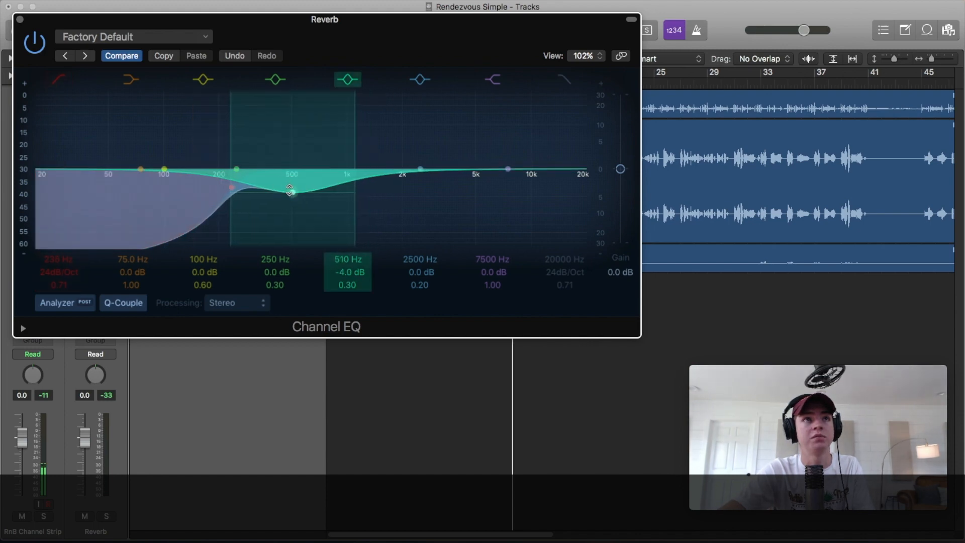
pyautogui.moveTo(235, 171); pyautogui.dragTo(243, 171)
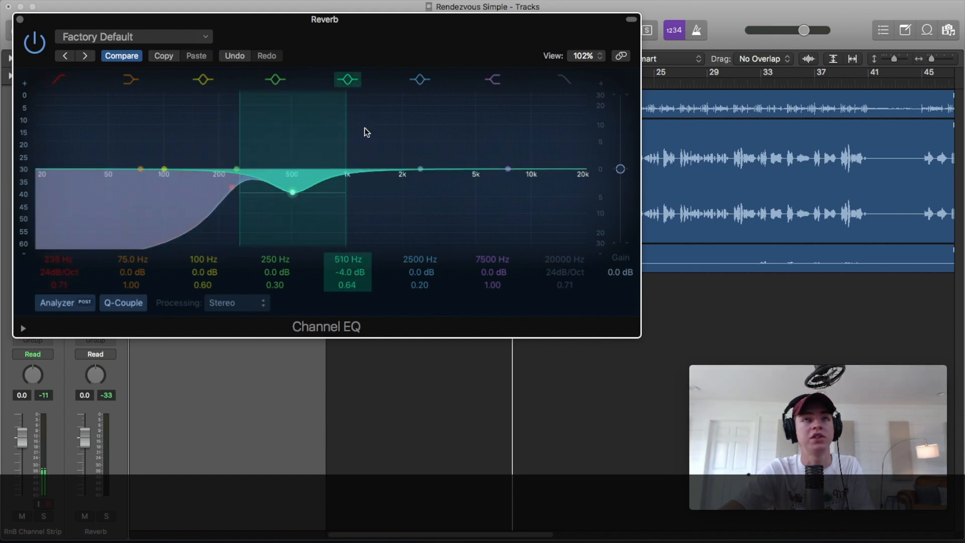
# - Add a 36 dB/Oct high cut at 8900 Hz to the Reverb aux's Channel EQ
pyautogui.moveTo(82, 18); pyautogui.dragTo(90, 20)
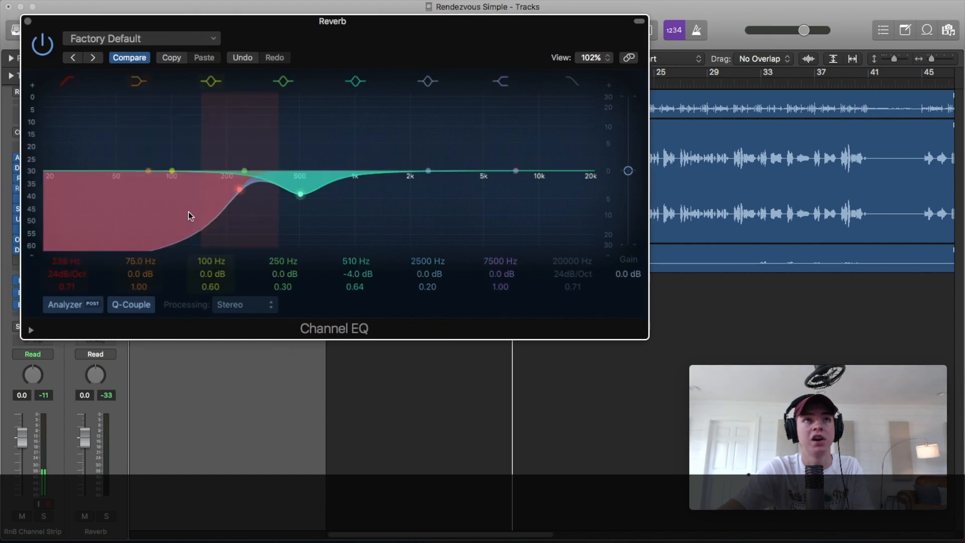
pyautogui.click(47, 48)
pyautogui.click(48, 48)
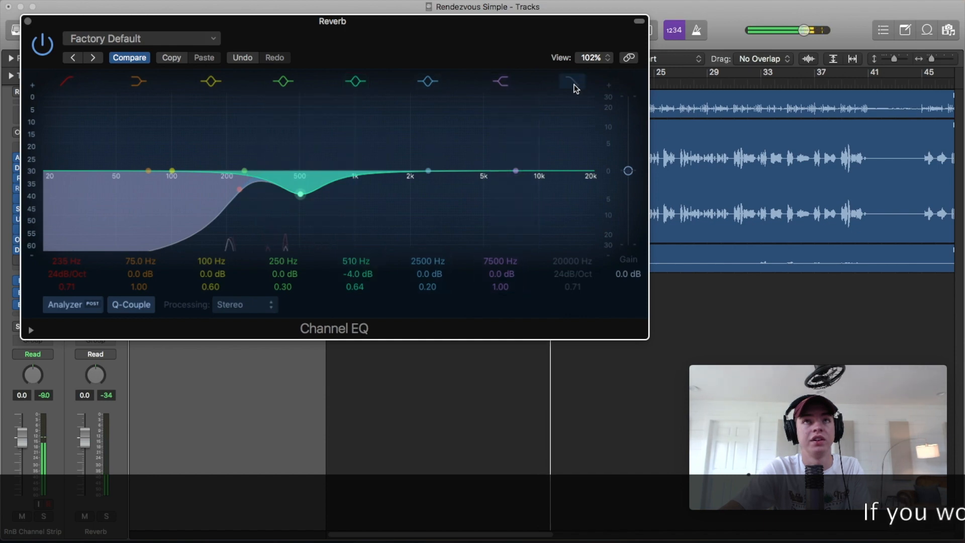
pyautogui.moveTo(585, 209); pyautogui.dragTo(507, 178)
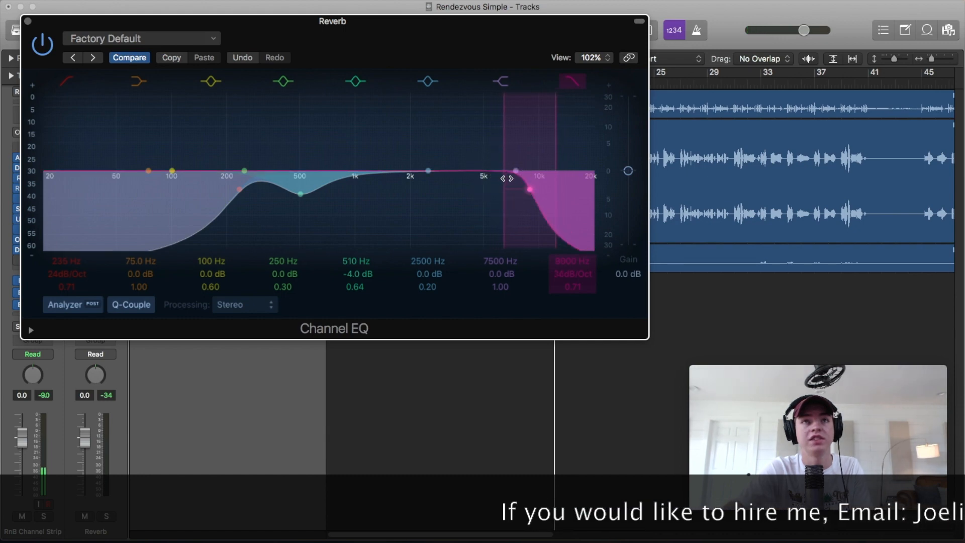
pyautogui.moveTo(344, 26); pyautogui.dragTo(444, 51)
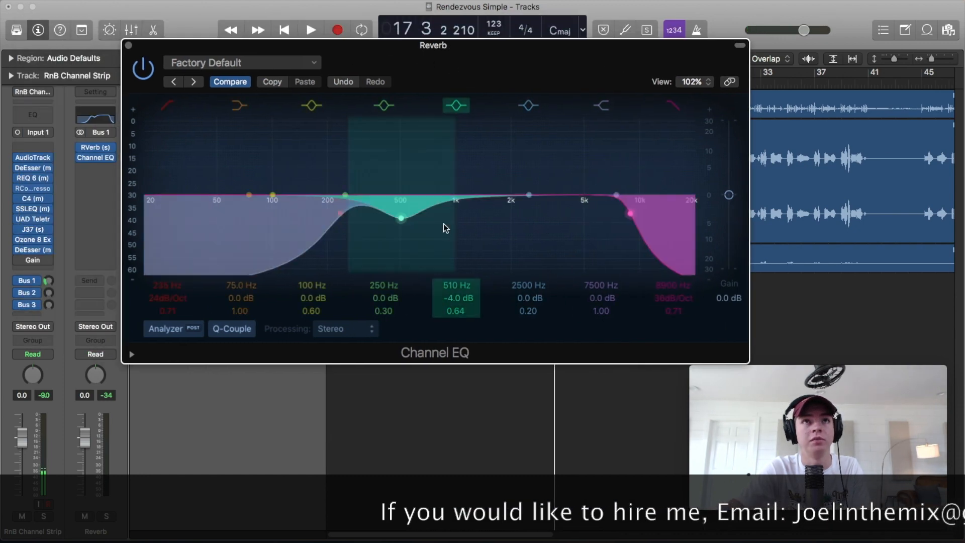
# - Boost 1860 Hz by 2.0 dB with Q 1.70 in the reverb's Channel EQ, audition it, then close the EQ and stop playback
pyautogui.press('space')
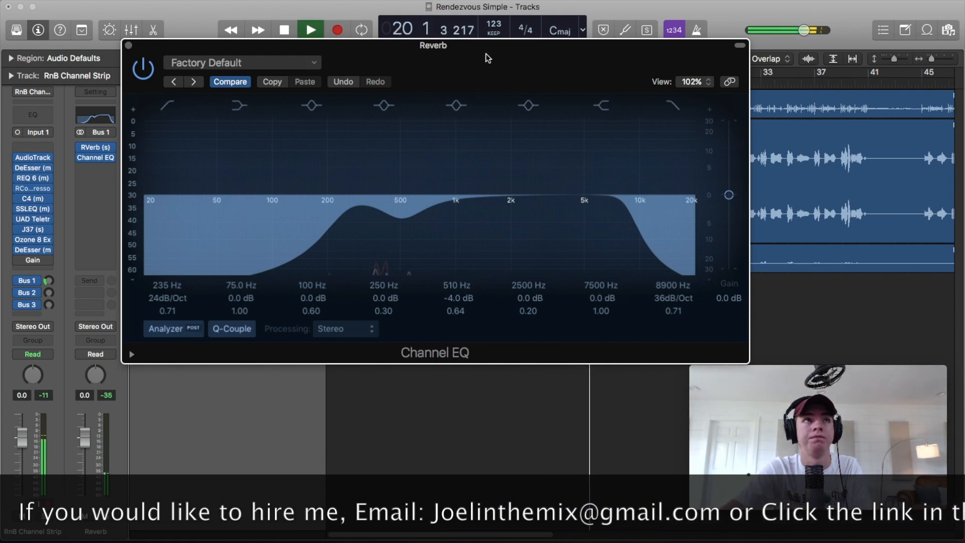
pyautogui.press('space')
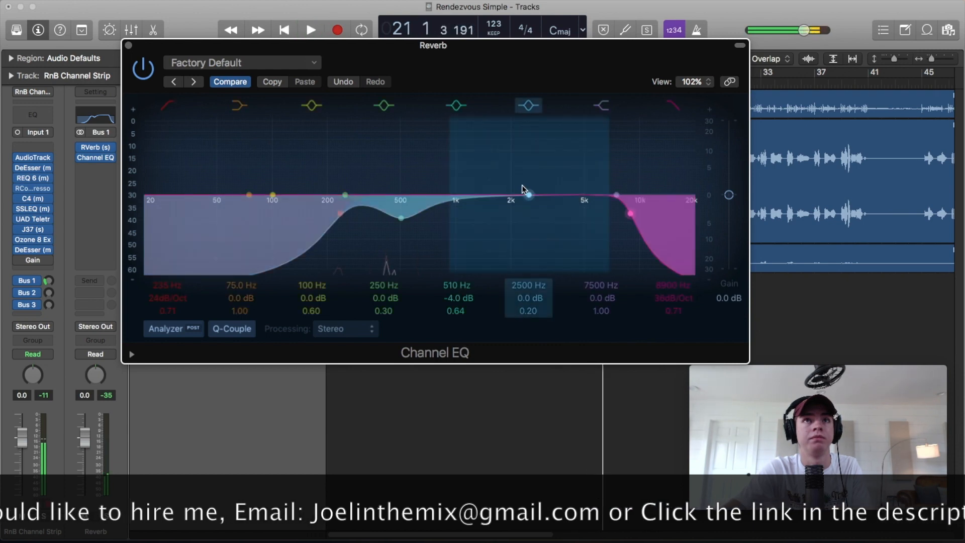
pyautogui.moveTo(607, 202); pyautogui.dragTo(595, 202)
pyautogui.moveTo(528, 193); pyautogui.dragTo(453, 178)
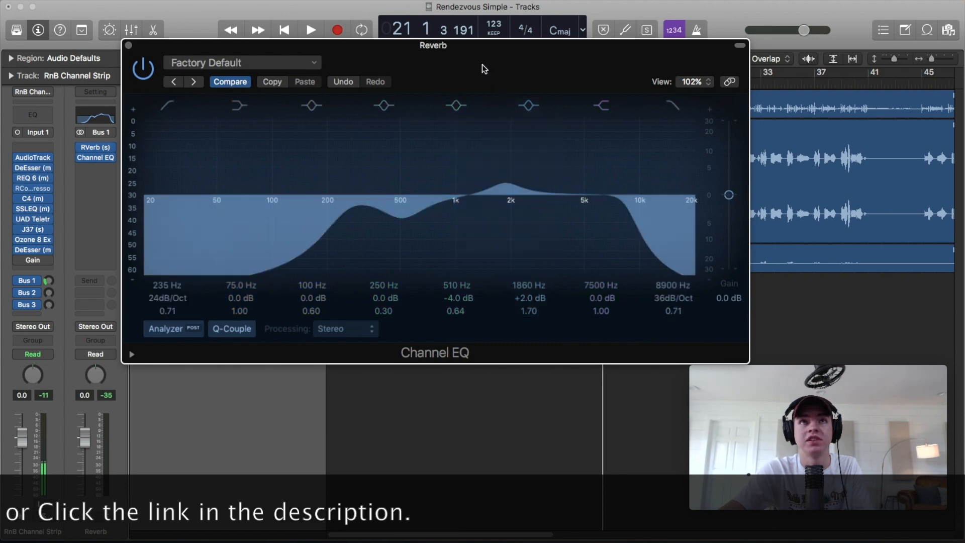
pyautogui.moveTo(482, 66); pyautogui.dragTo(516, 111)
pyautogui.press('space')
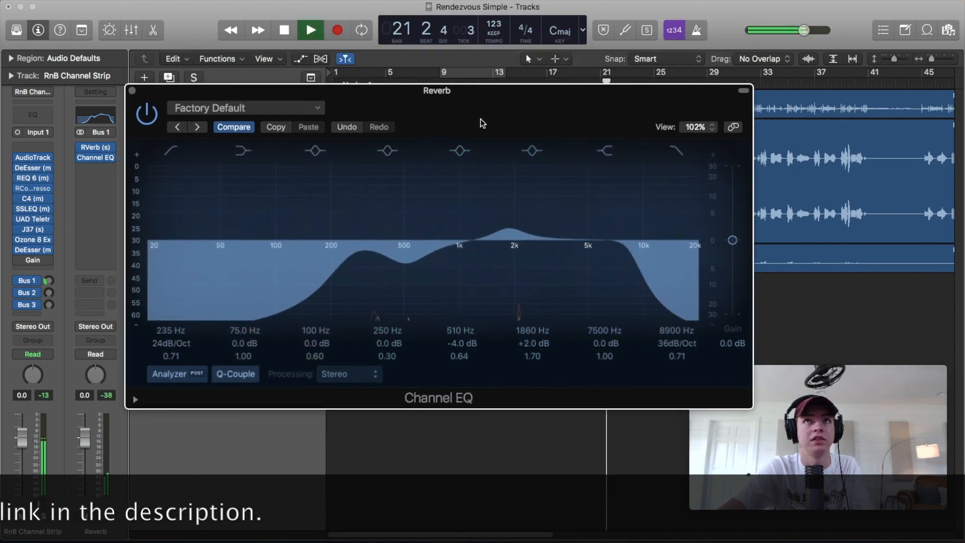
pyautogui.click(132, 91)
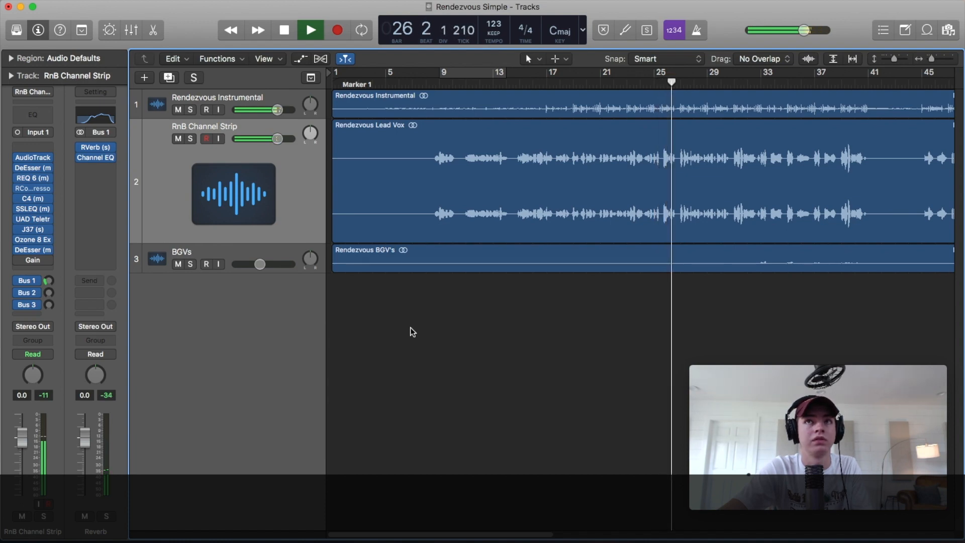
pyautogui.press('space')
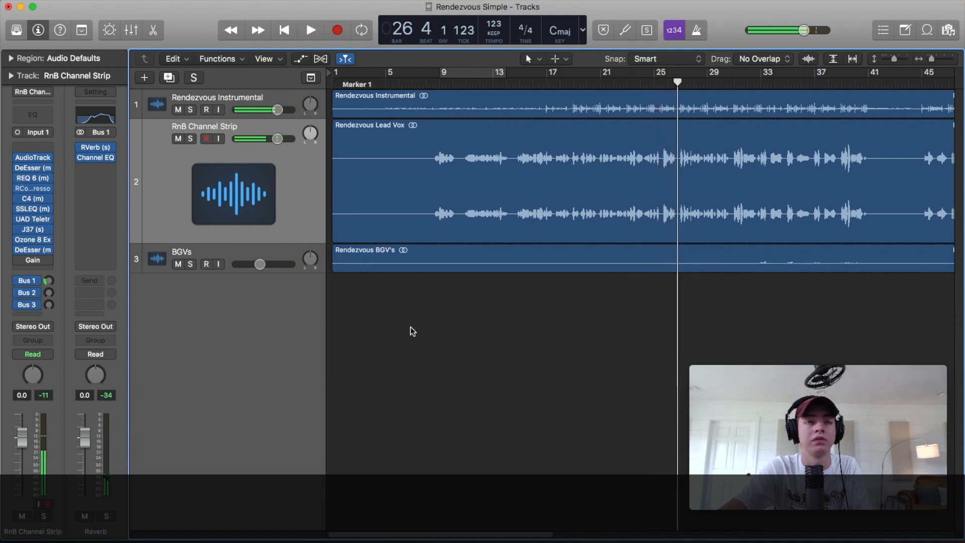
# - Insert the stereo H-Delay plug-in on the Bus 2 aux channel and name that channel Delay
pyautogui.click(38, 295)
pyautogui.click(95, 149)
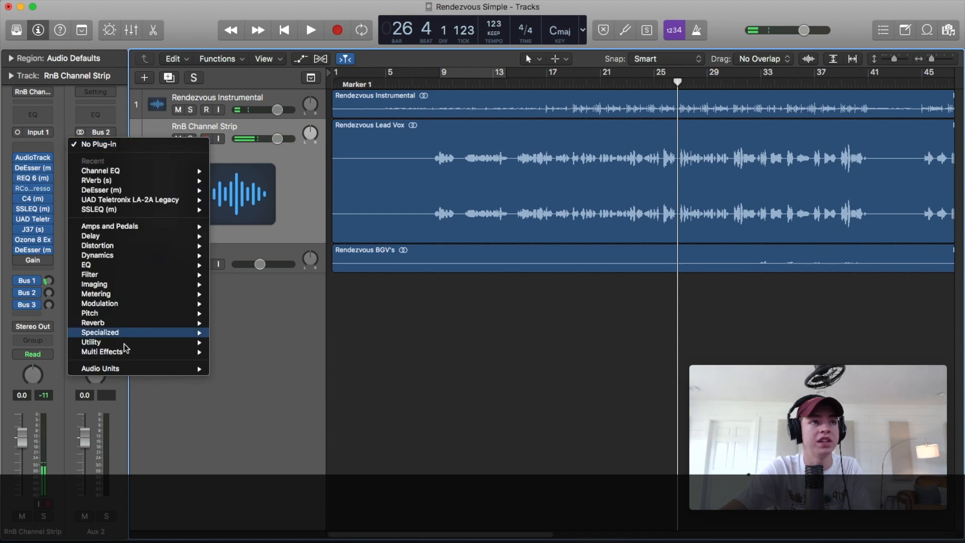
pyautogui.click(111, 148)
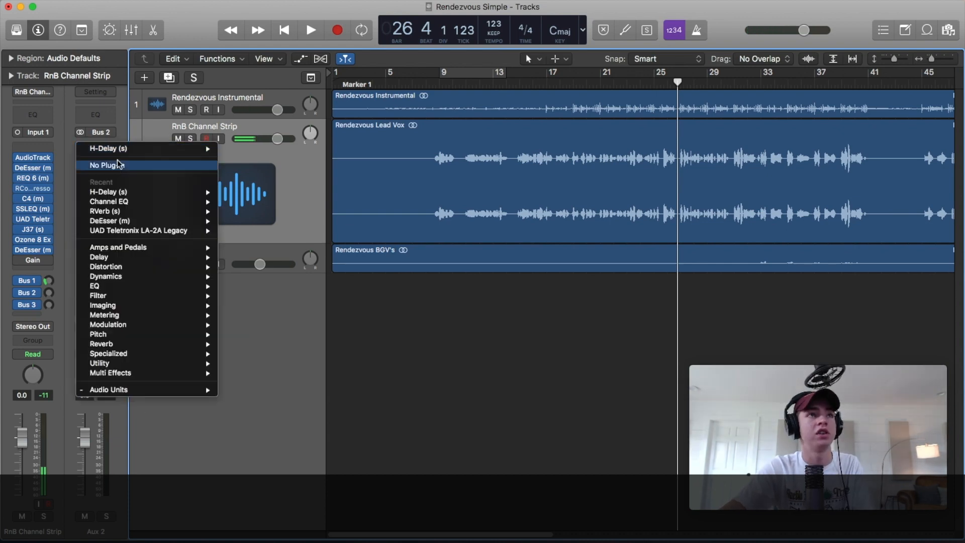
pyautogui.click(122, 128)
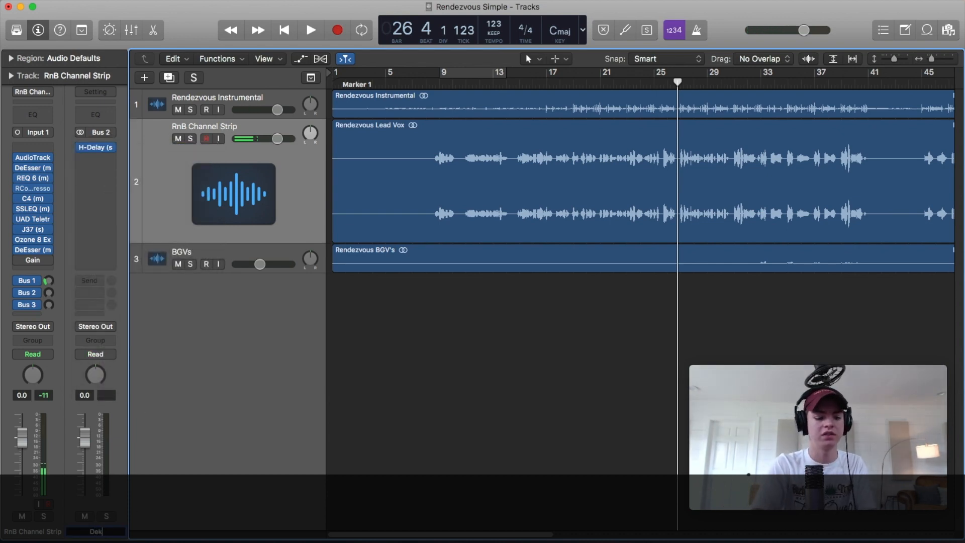
pyautogui.write('Deka')
pyautogui.press('BackSpace')
pyautogui.press('BackSpace')
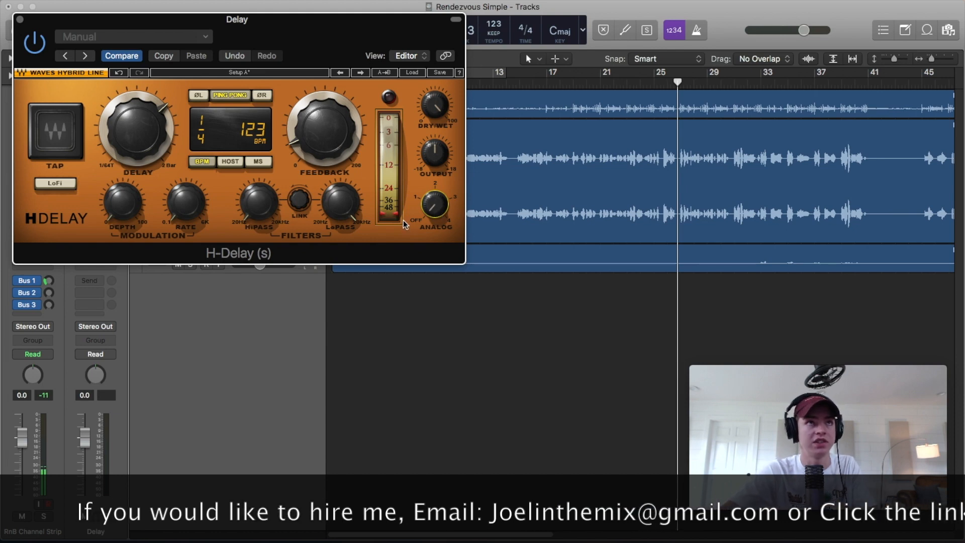
# - Close H-Delay, play from bar 15 and set the vocal's Bus 2 send to -21.0 dB
pyautogui.click(20, 20)
pyautogui.click(453, 83)
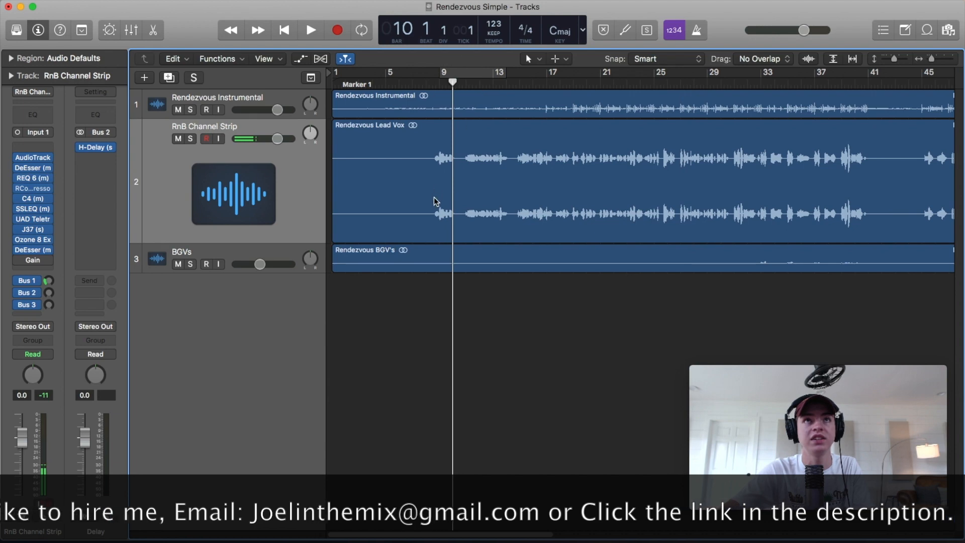
pyautogui.click(520, 83)
pyautogui.press('space')
pyautogui.moveTo(49, 293); pyautogui.dragTo(39, 259)
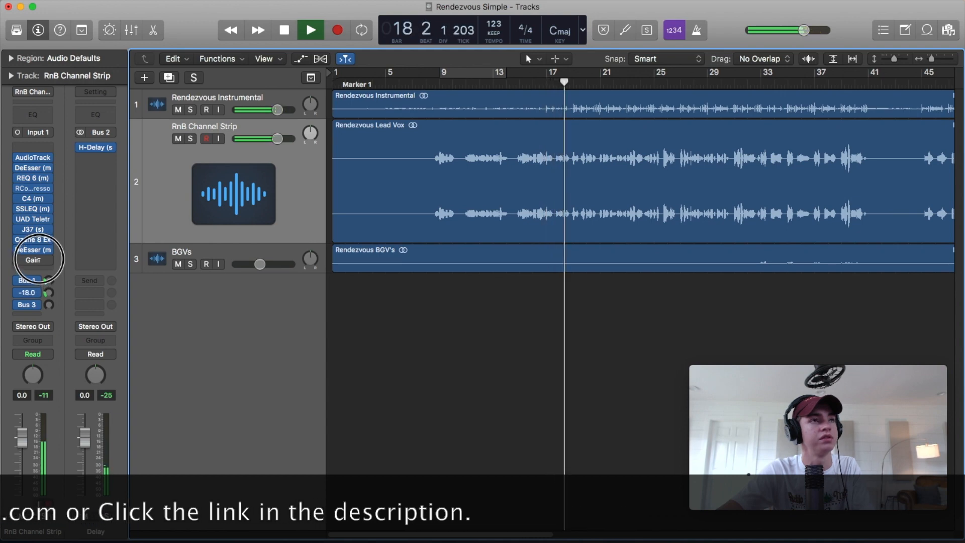
pyautogui.moveTo(39, 259); pyautogui.dragTo(50, 291)
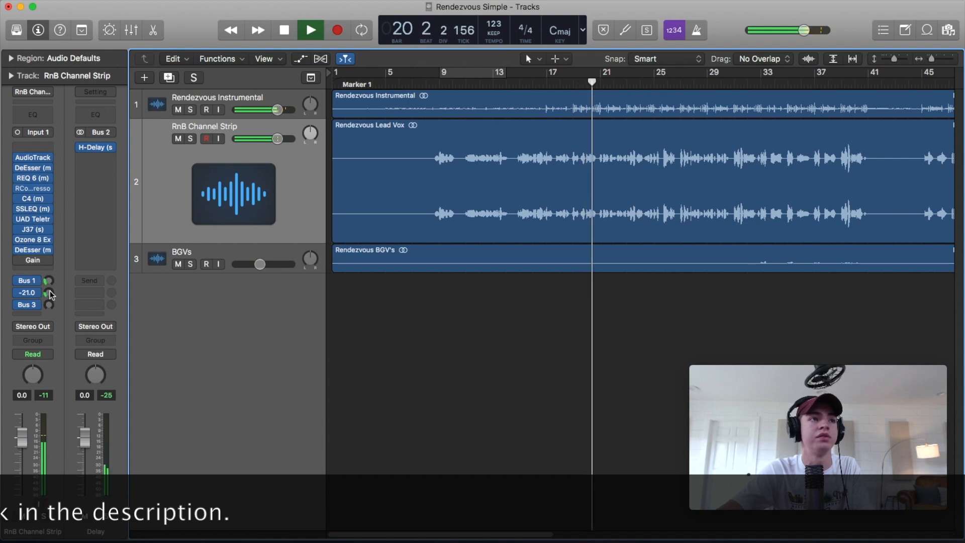
# - Add a Channel EQ to the Delay aux with a 24 dB/Oct low cut at 465 Hz and a -5.0 dB dip at 1000 Hz, Q 0.51
pyautogui.click(93, 115)
pyautogui.click(62, 83)
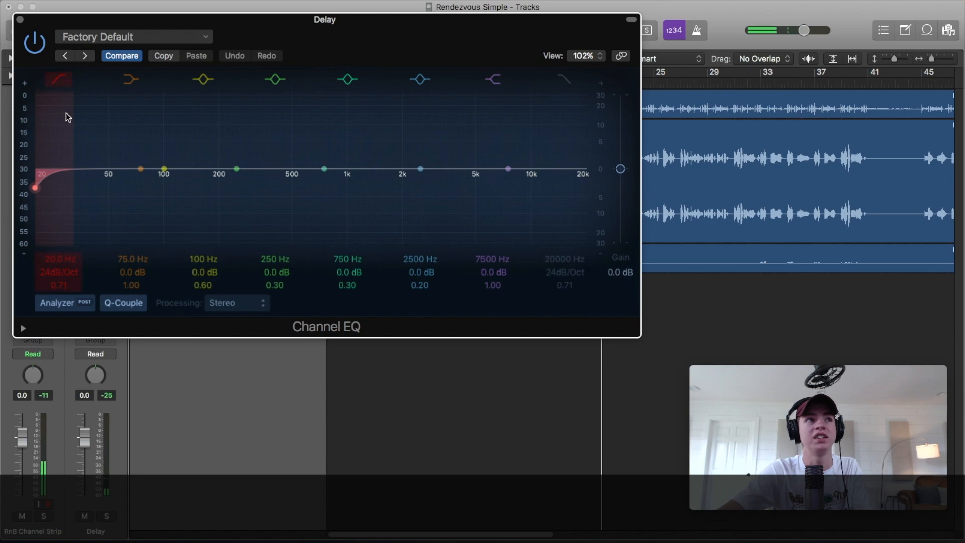
pyautogui.moveTo(52, 212); pyautogui.dragTo(402, 191)
pyautogui.moveTo(345, 202); pyautogui.dragTo(344, 202)
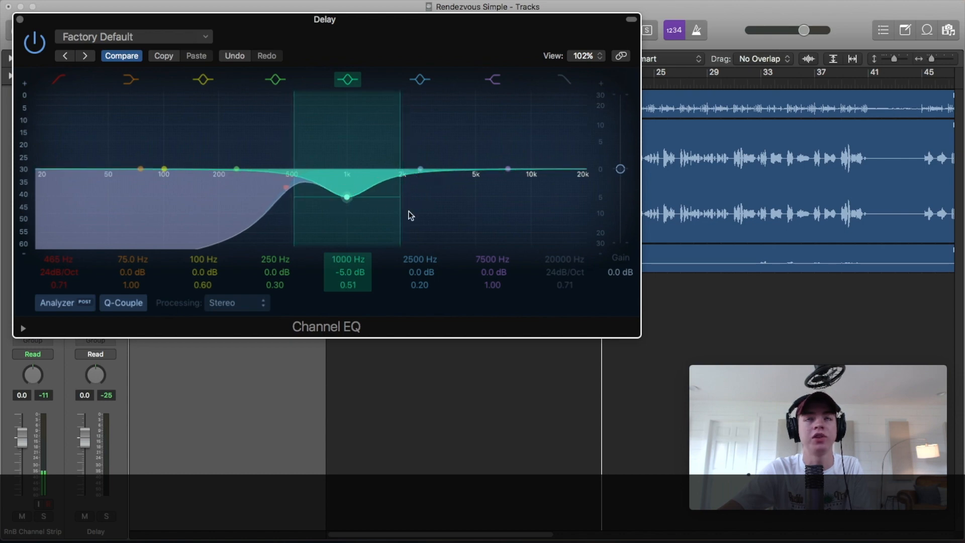
# - Add a 24 dB/Oct high cut at 4200 Hz to the Delay aux's Channel EQ and close it
pyautogui.click(565, 80)
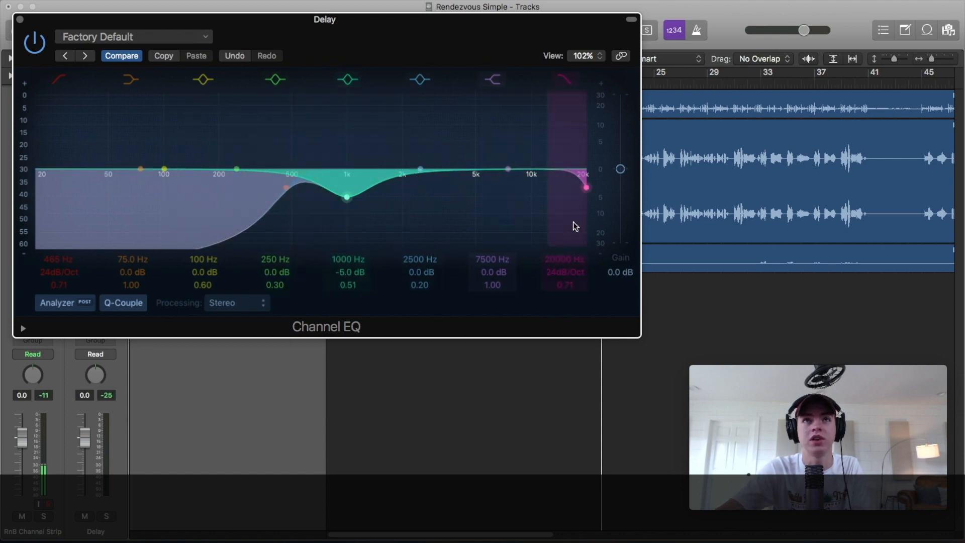
pyautogui.moveTo(578, 206); pyautogui.dragTo(496, 200)
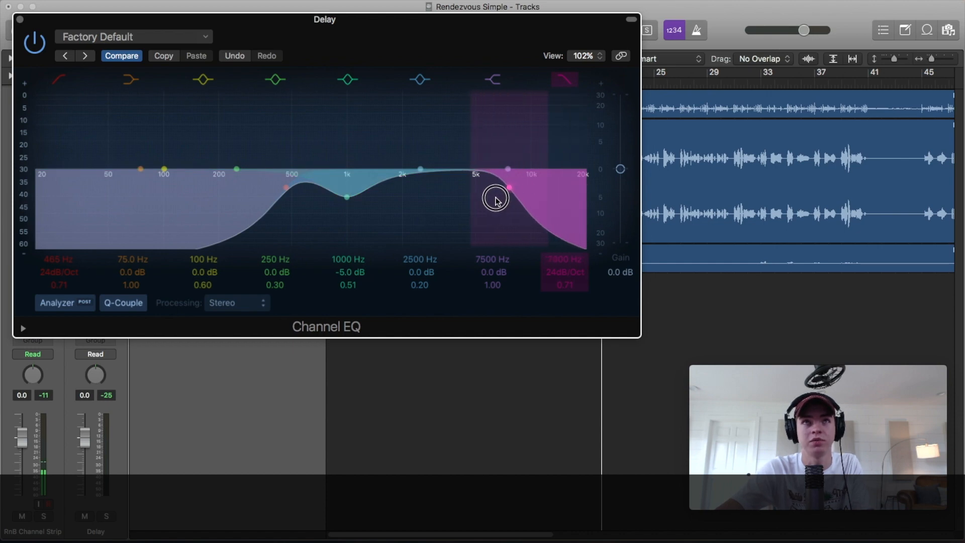
pyautogui.moveTo(475, 199); pyautogui.dragTo(443, 200)
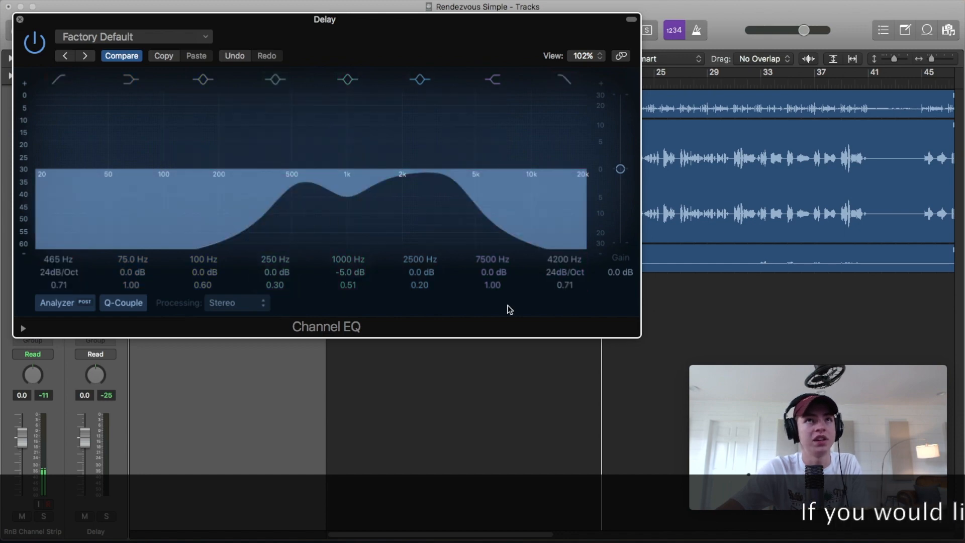
pyautogui.press('super+w')
# - Audition the soloed Delay aux from bar 15 with its fader at 1.9 dB, then clear the solo and return the fader to 0.0 dB
pyautogui.click(520, 83)
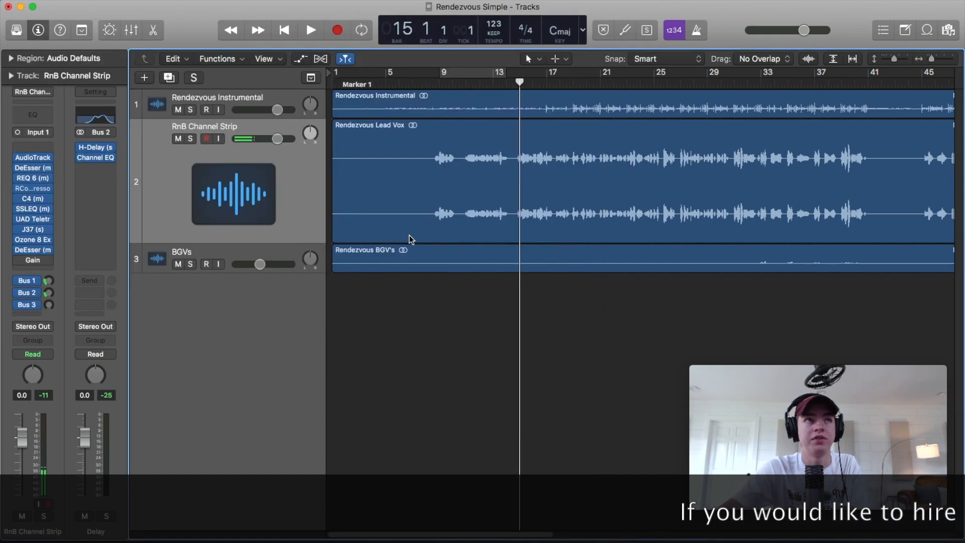
pyautogui.press('space')
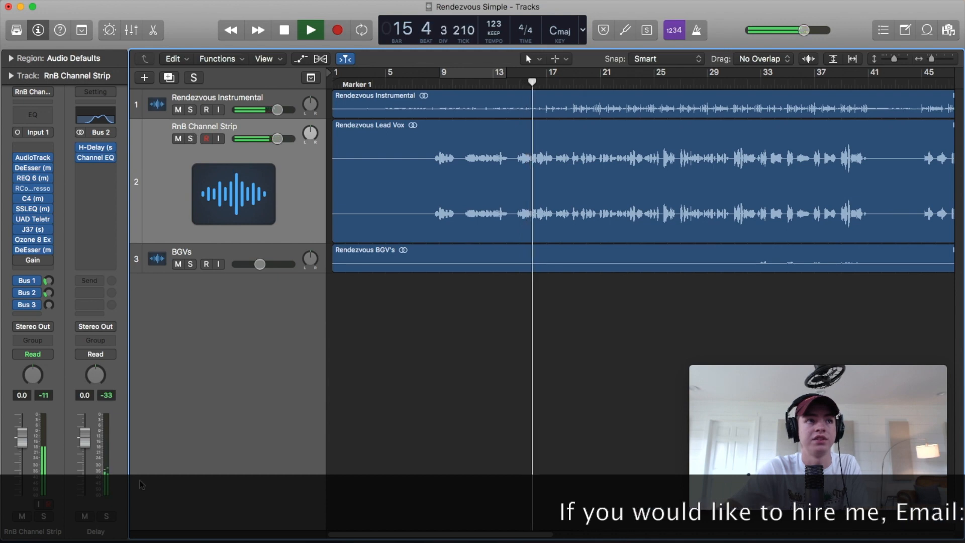
pyautogui.click(107, 516)
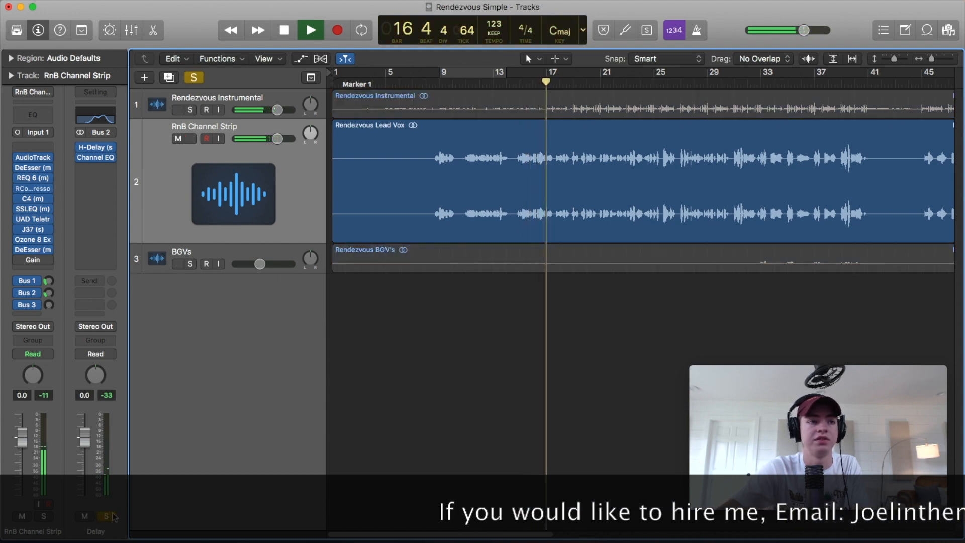
pyautogui.moveTo(85, 445); pyautogui.dragTo(86, 433)
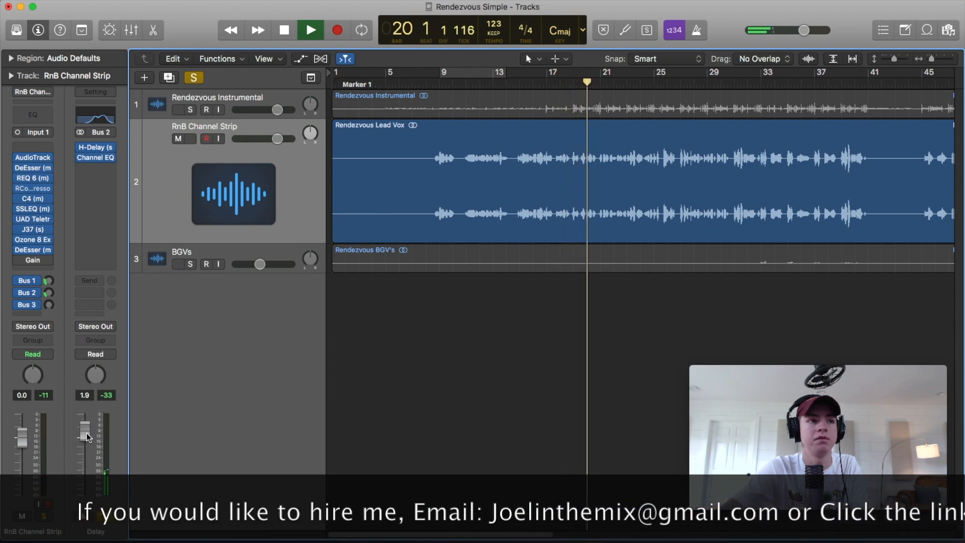
pyautogui.click(190, 139)
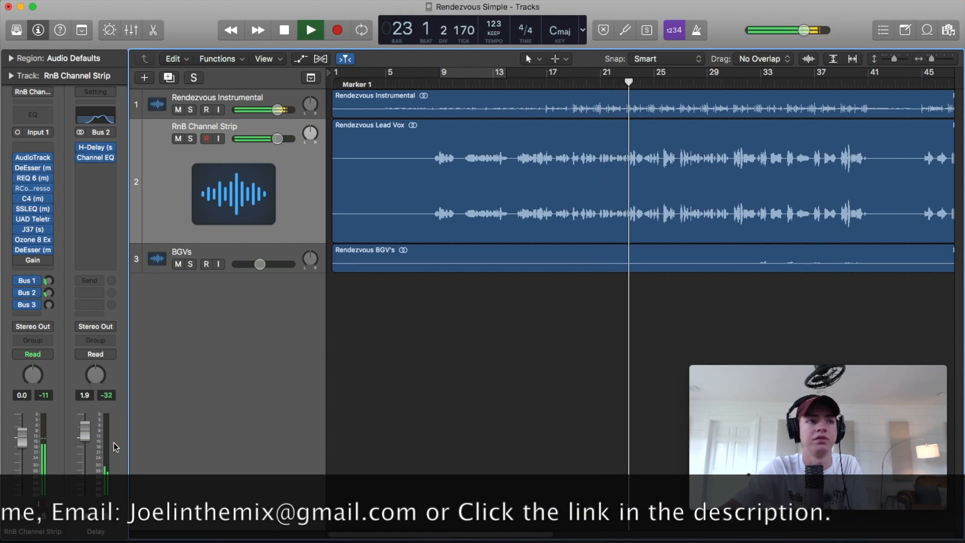
pyautogui.moveTo(84, 431); pyautogui.dragTo(82, 445)
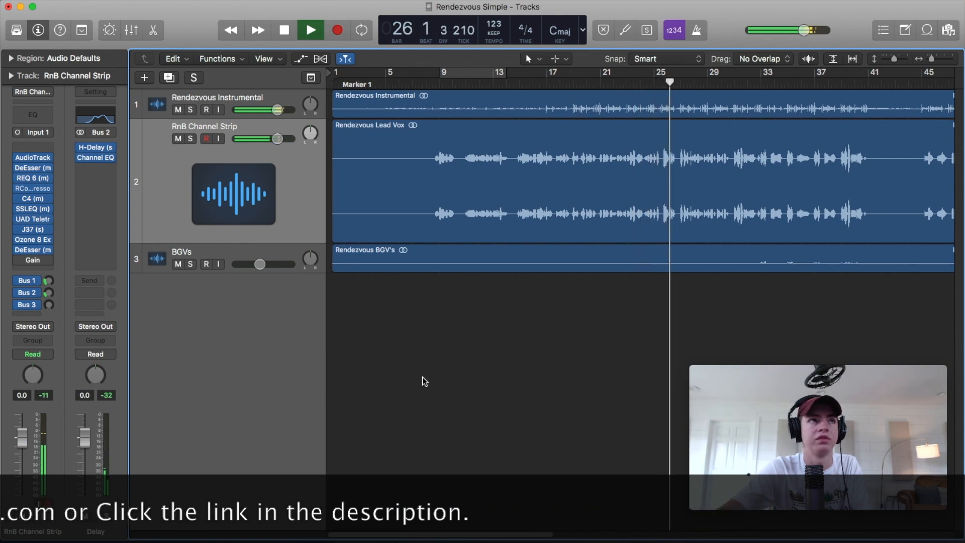
# - Stop playback and add a stereo Phaser to the Delay aux with 4 stages and an output mix of about 14%
pyautogui.press('space')
pyautogui.click(107, 168)
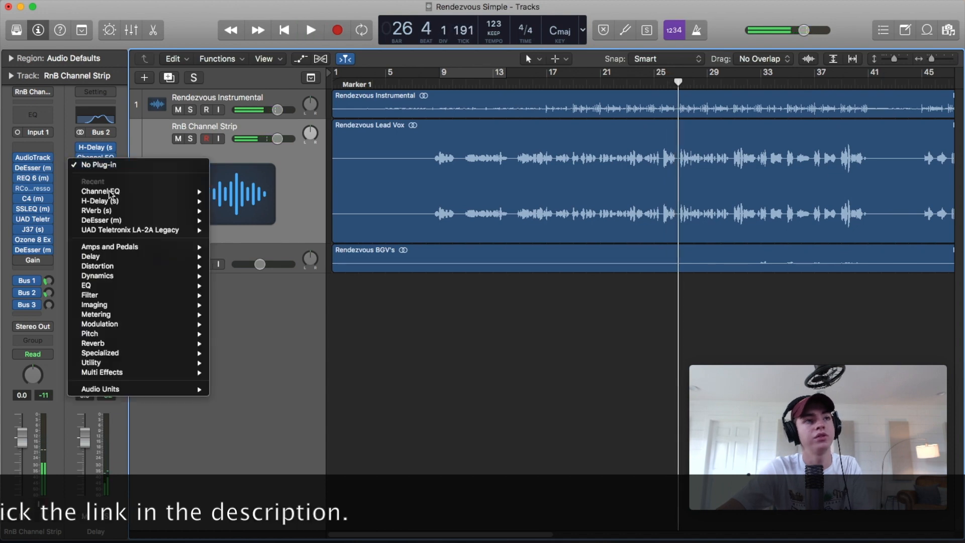
pyautogui.moveTo(118, 325)
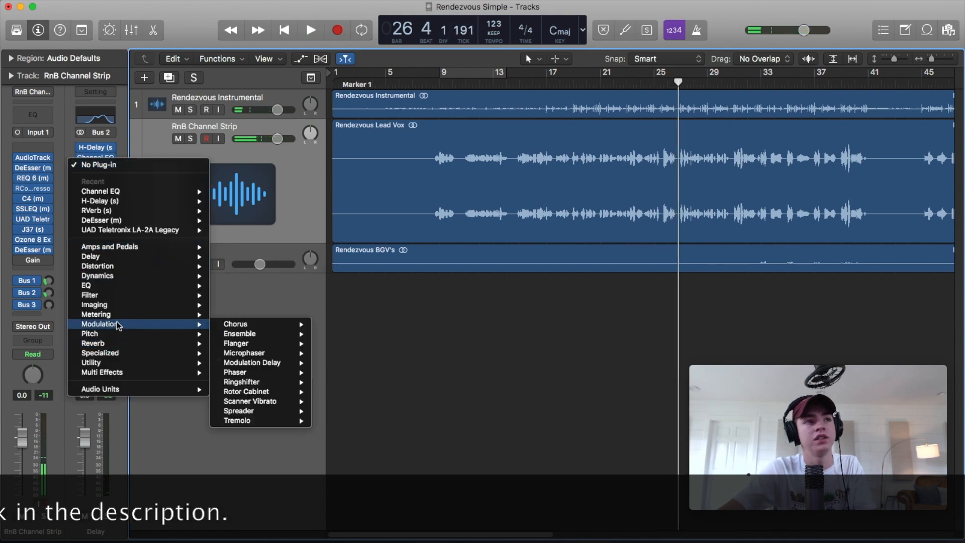
pyautogui.click(333, 373)
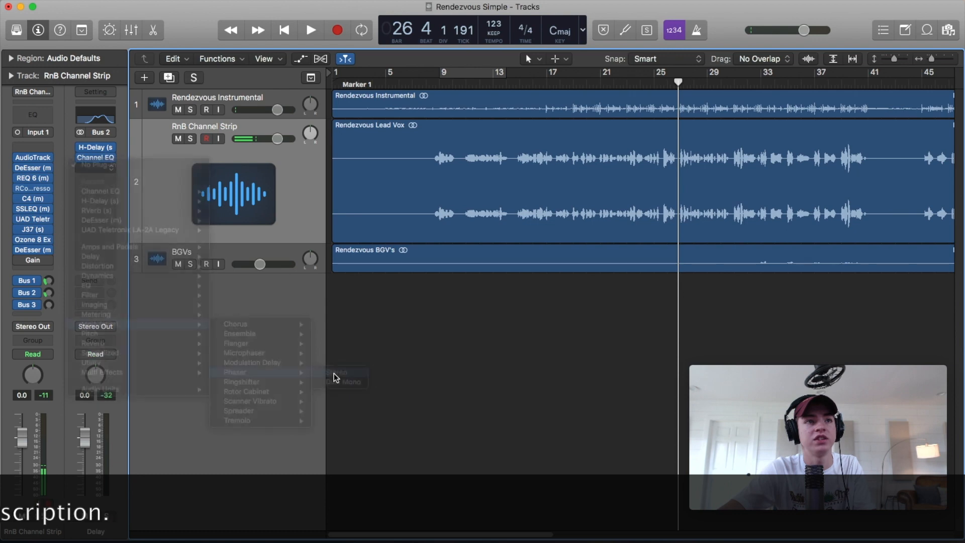
pyautogui.moveTo(276, 43); pyautogui.dragTo(359, 142)
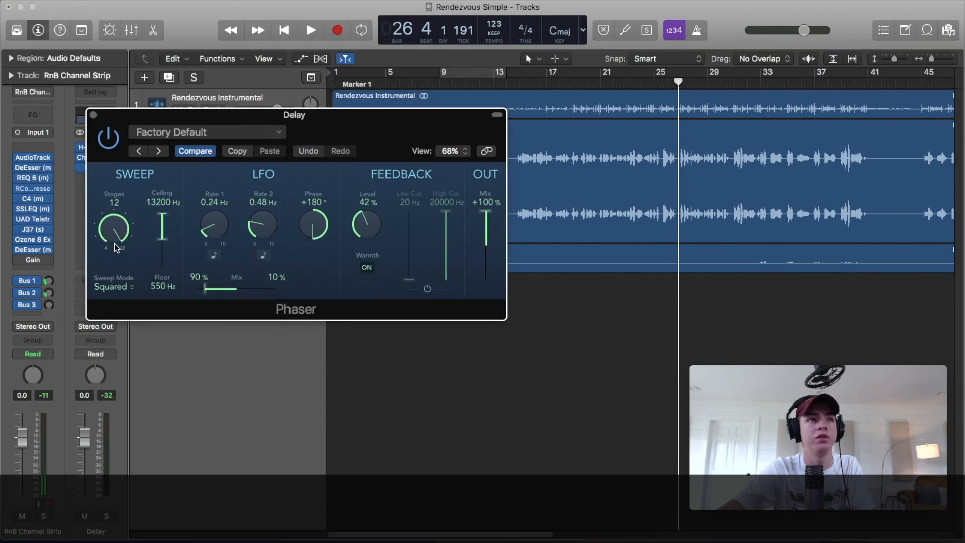
pyautogui.moveTo(486, 211); pyautogui.dragTo(493, 244)
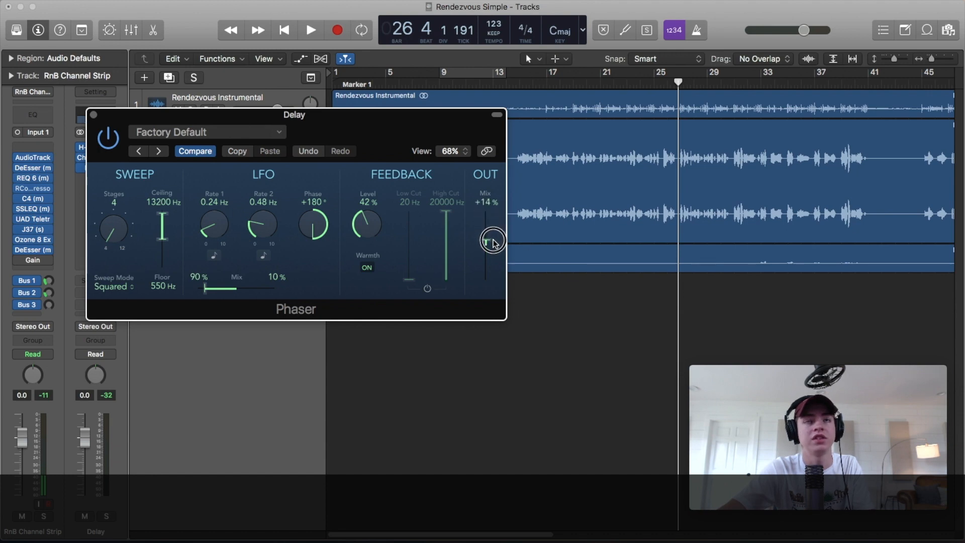
pyautogui.click(94, 115)
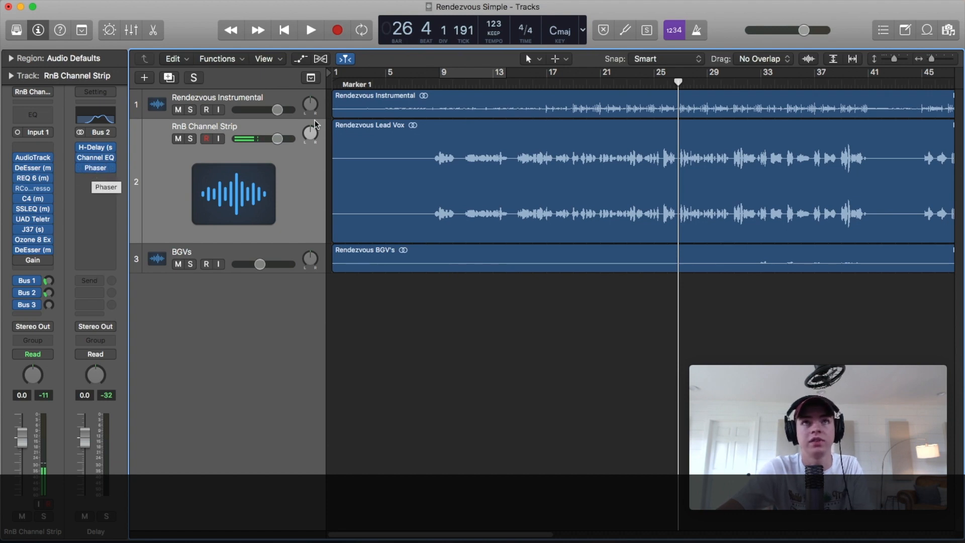
# - Play from bar 15 with the Delay aux soloed, and set its Phaser's output mix to 34%
pyautogui.press('space')
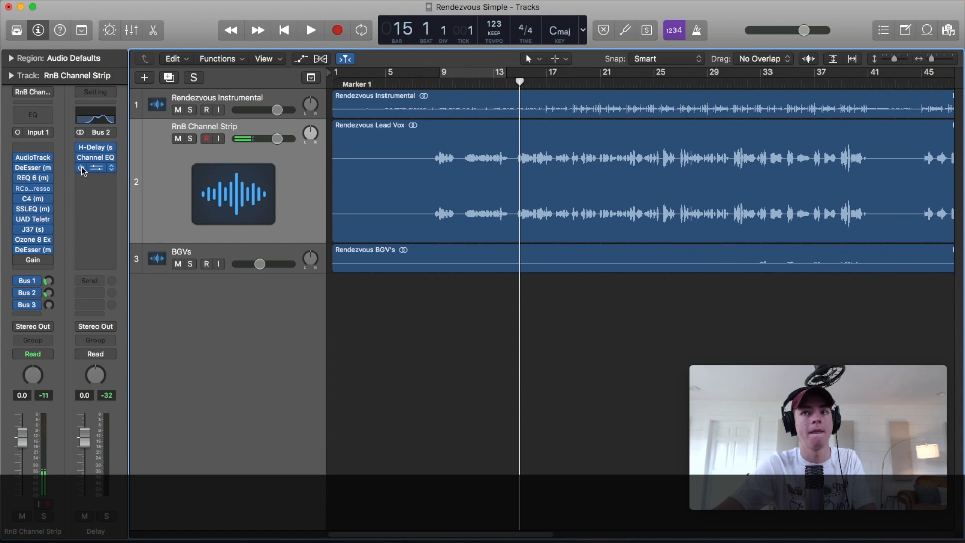
pyautogui.press('space')
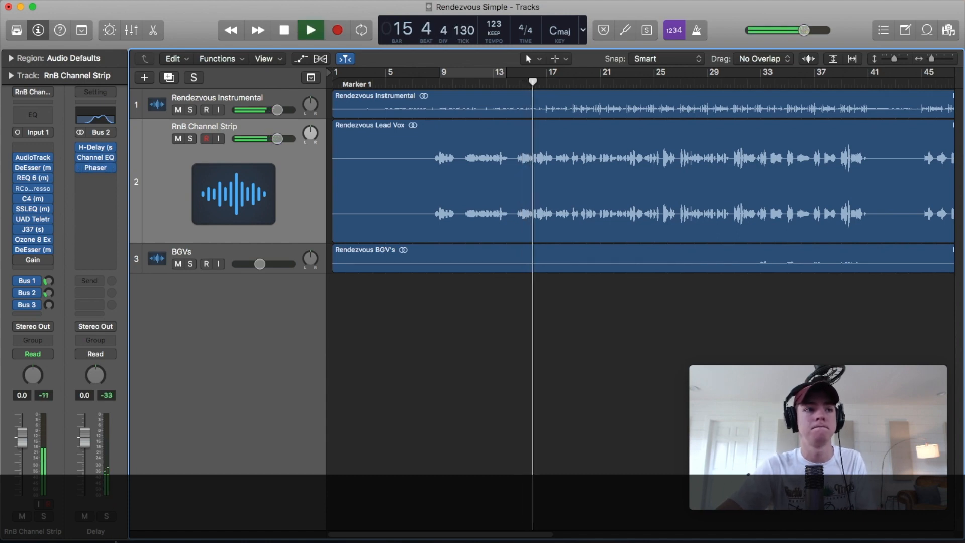
pyautogui.press('s')
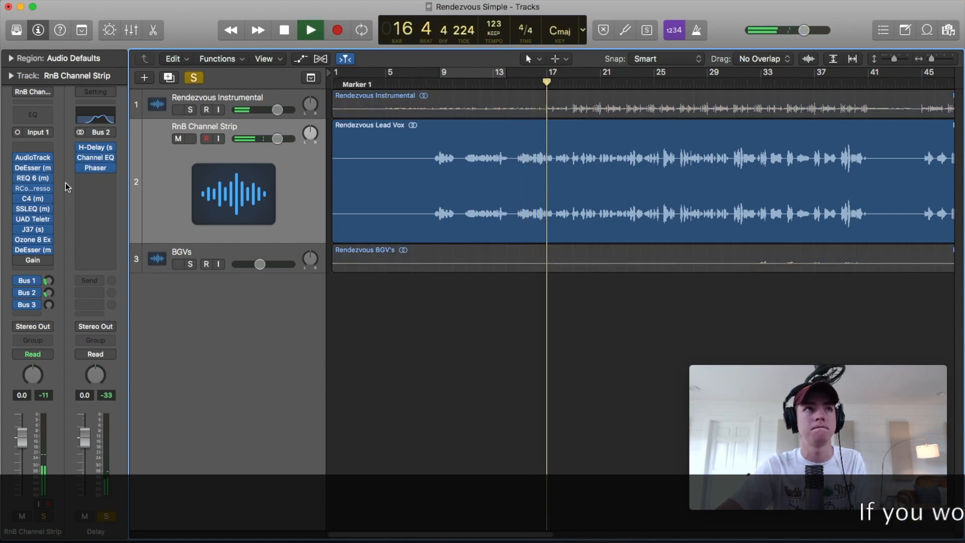
pyautogui.click(96, 167)
pyautogui.click(485, 239)
pyautogui.moveTo(485, 240)
pyautogui.mouseDown()
pyautogui.moveTo(493, 219)
pyautogui.moveTo(487, 238)
pyautogui.mouseUp()
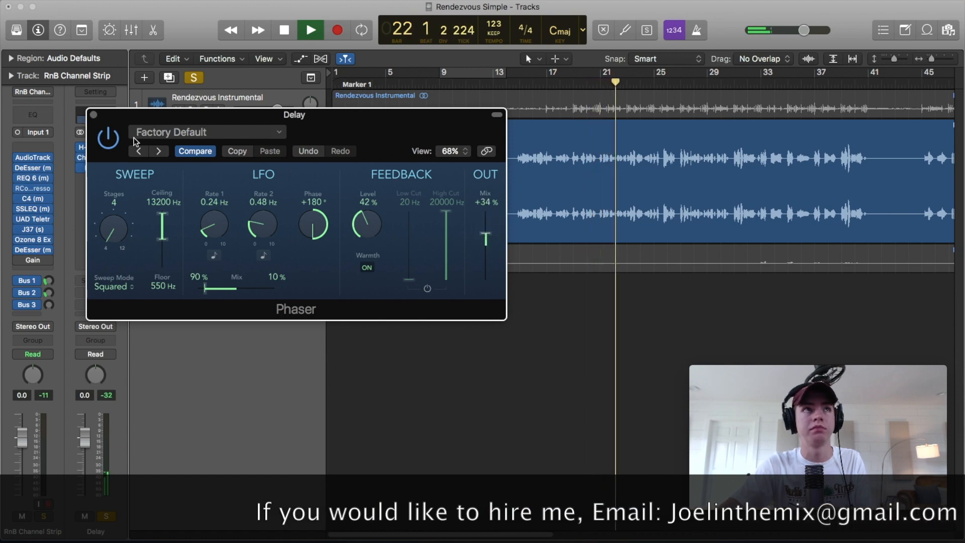
pyautogui.click(93, 115)
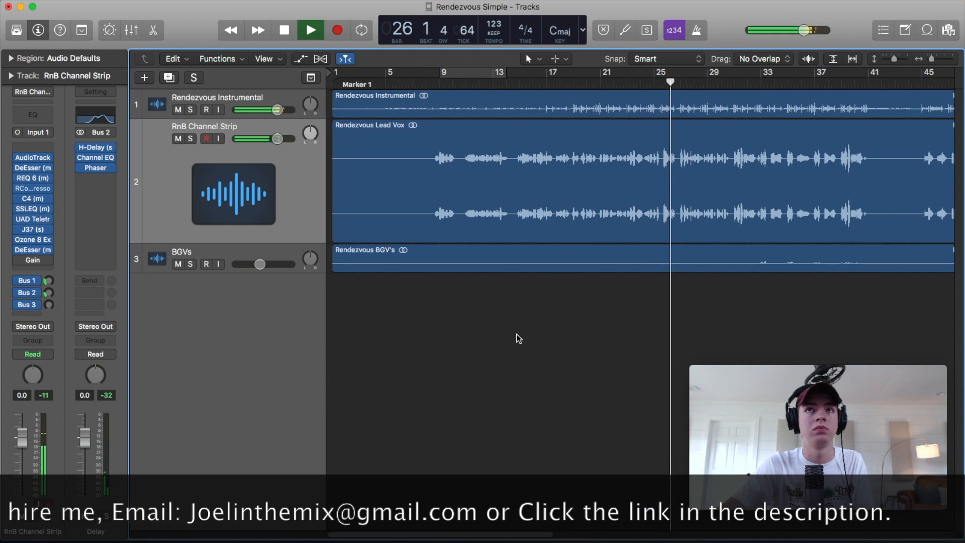
pyautogui.press('space')
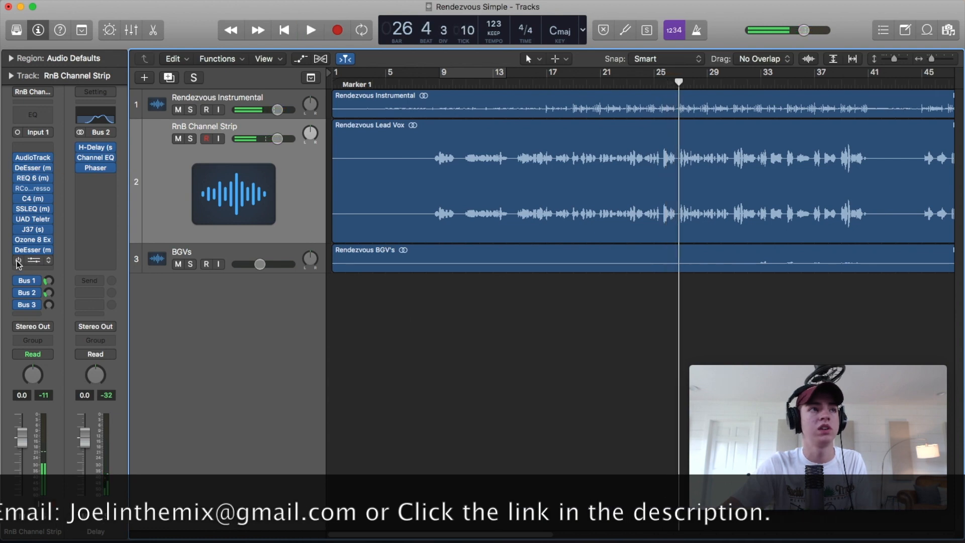
# - Add a stereo Chorus with its factory default settings to the aux fed by the vocal's Bus 3 send
pyautogui.click(36, 305)
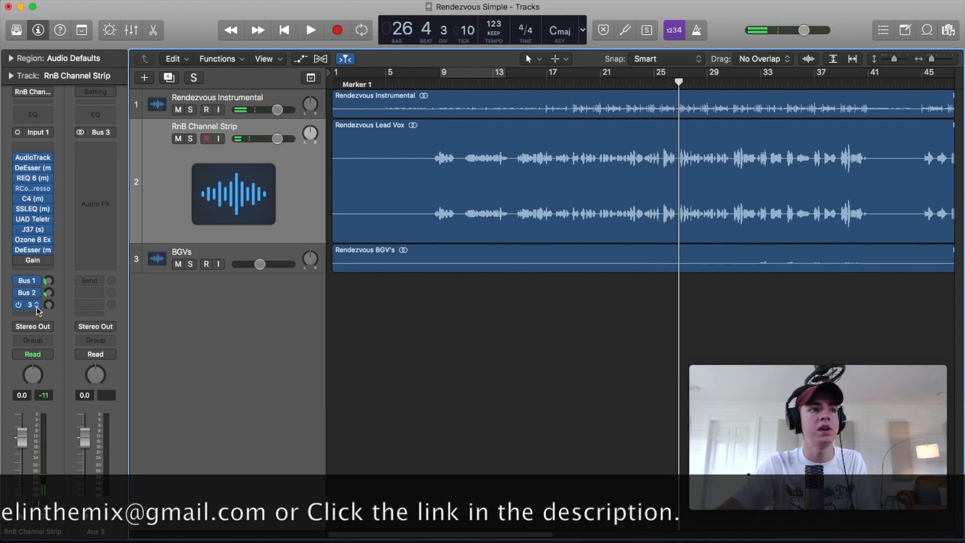
pyautogui.click(92, 148)
pyautogui.moveTo(137, 308)
pyautogui.moveTo(216, 304)
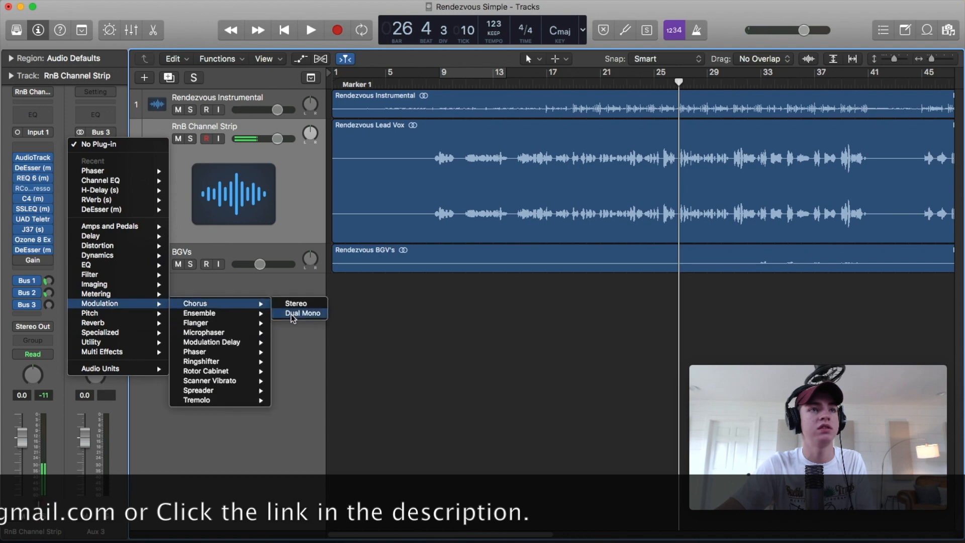
pyautogui.click(289, 304)
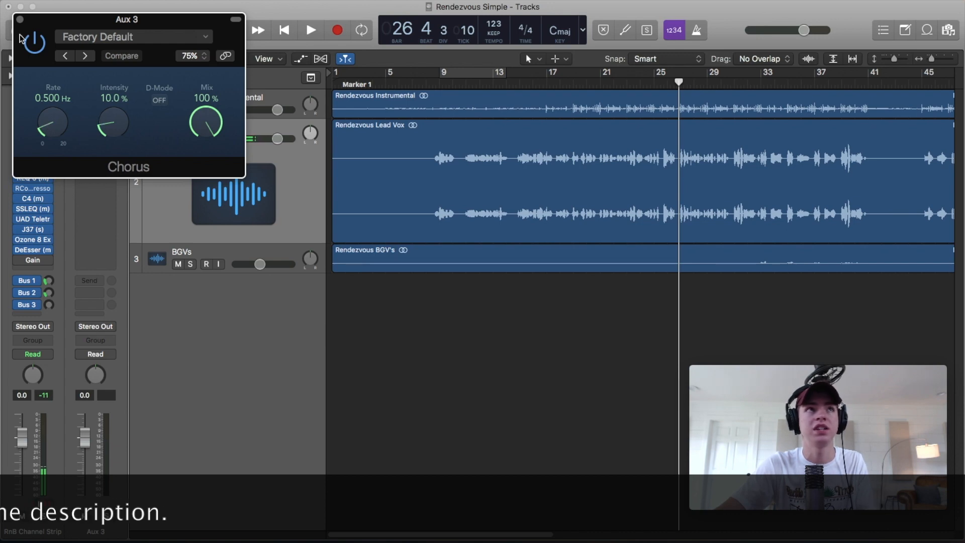
pyautogui.click(19, 21)
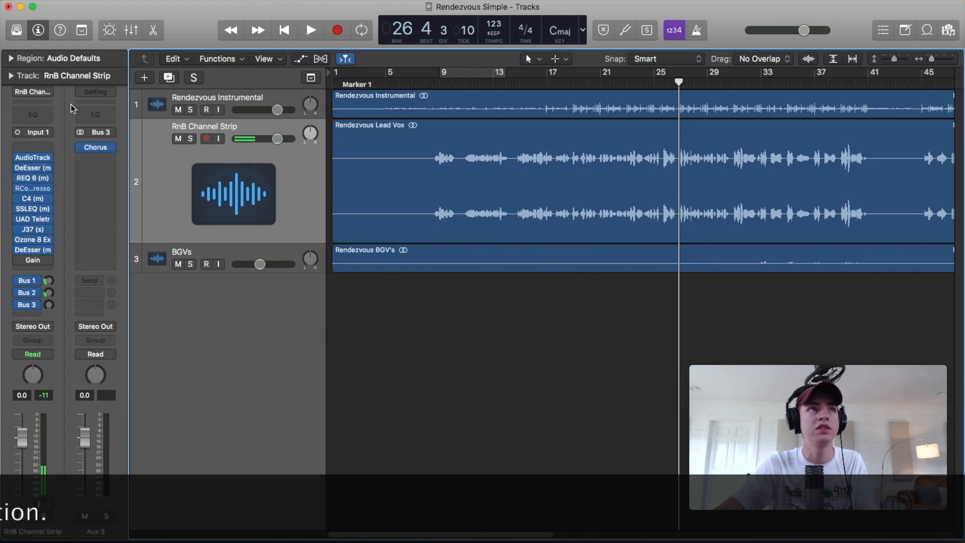
# - Add a Channel EQ to Aux 3 with a 24 dB/Oct low cut at 184 Hz and a 24 dB/Oct high cut
pyautogui.click(86, 112)
pyautogui.click(55, 81)
pyautogui.moveTo(85, 170); pyautogui.dragTo(263, 205)
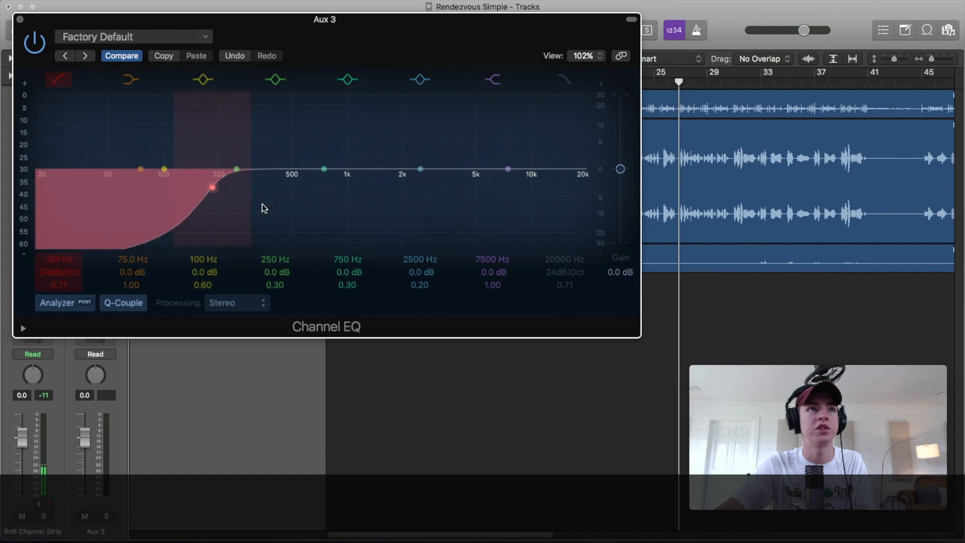
pyautogui.moveTo(559, 216); pyautogui.dragTo(551, 216)
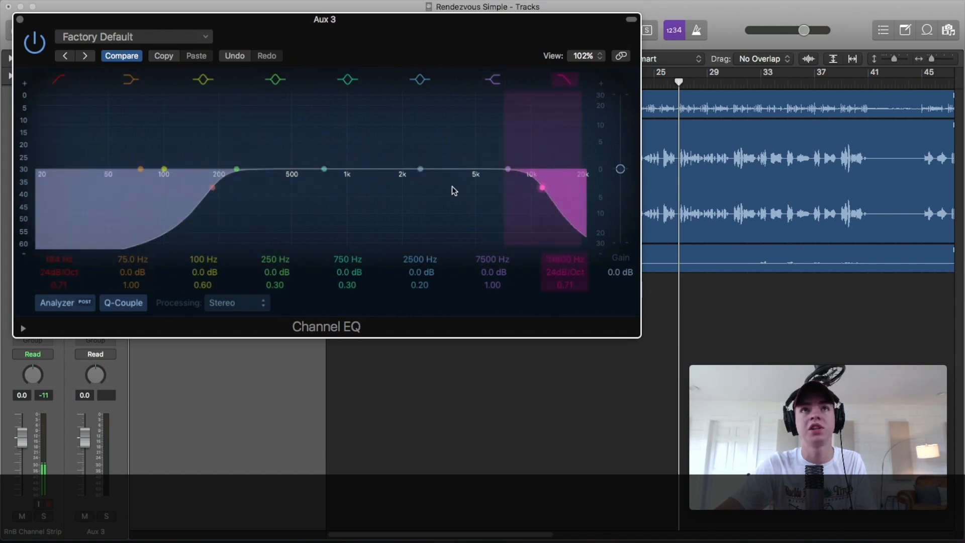
pyautogui.click(20, 19)
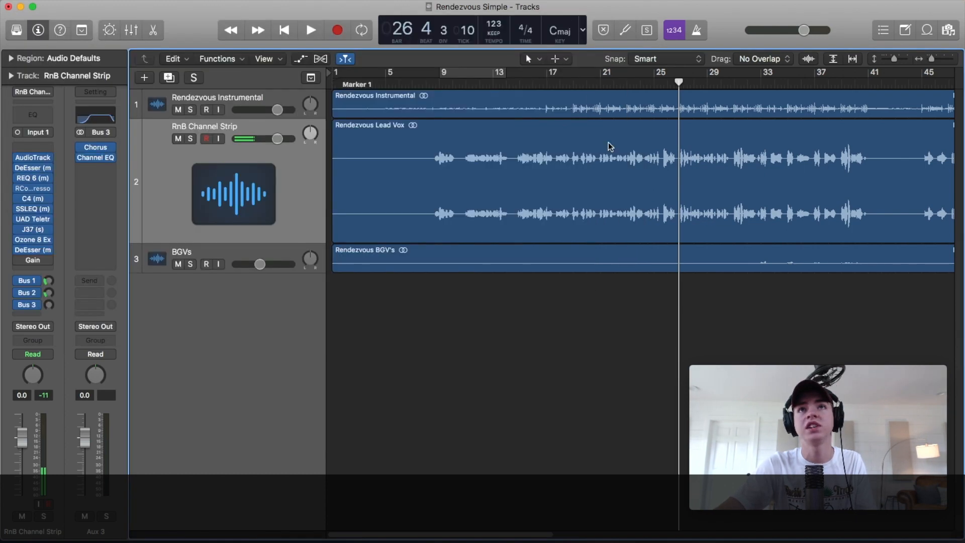
# - Play from bar 15, set the vocal's Bus 3 send to -19.5 dB and return the playhead to bar 11
pyautogui.click(521, 89)
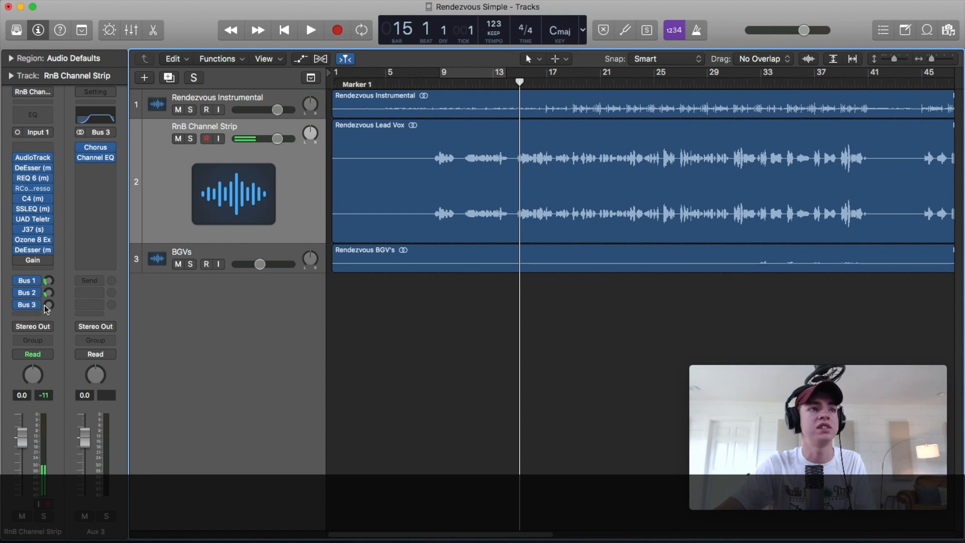
pyautogui.press('space')
pyautogui.moveTo(49, 307); pyautogui.dragTo(41, 278)
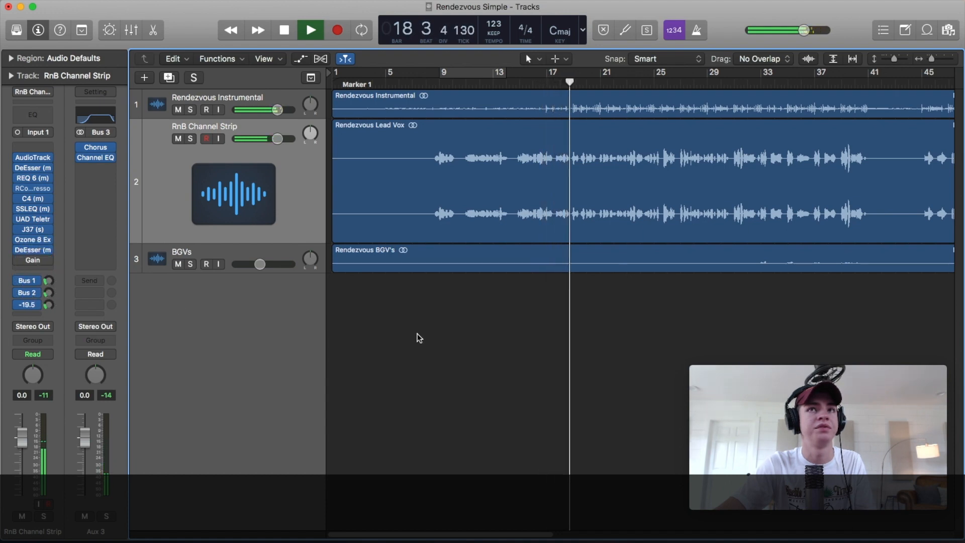
pyautogui.press('space')
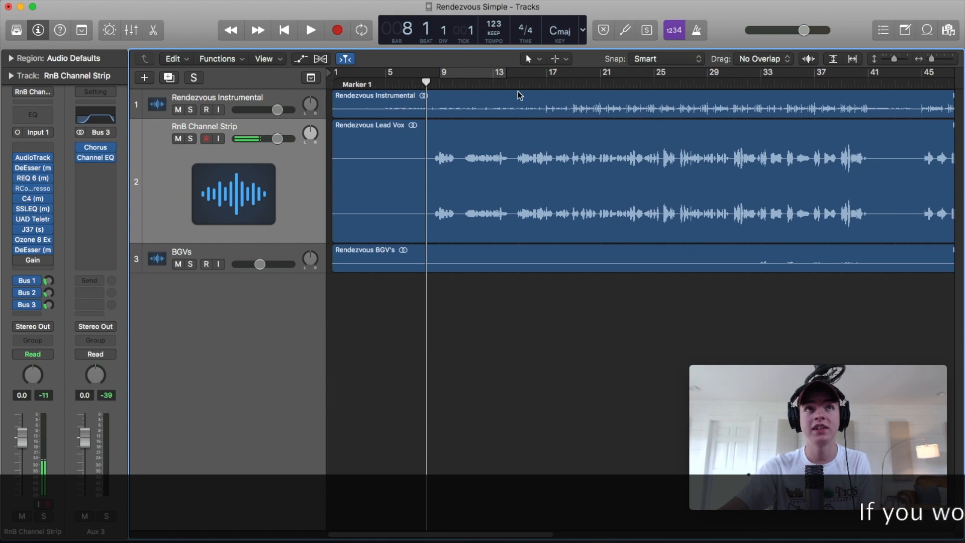
pyautogui.click(465, 85)
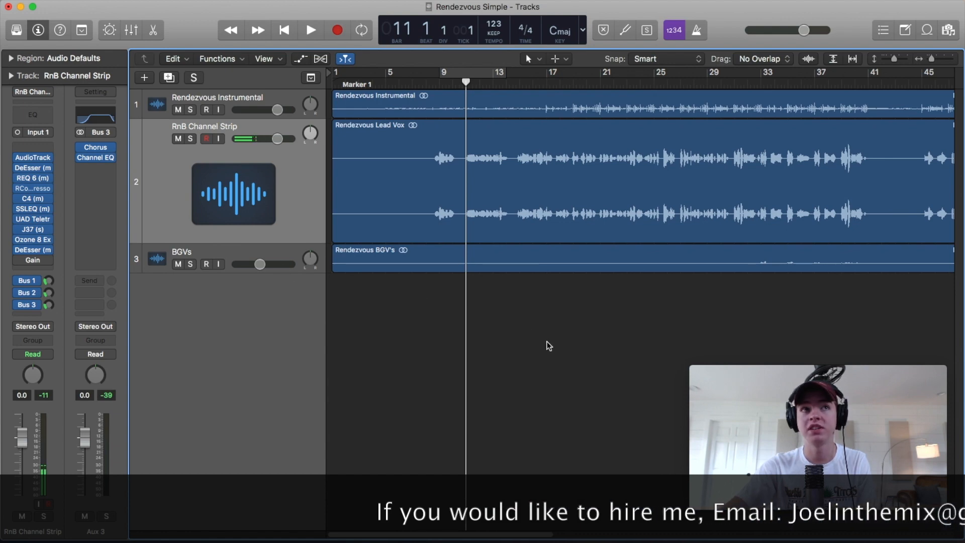
# - Enlarge the BGVs track and switch between the lead and background vocal tracks to compare their channel strips
pyautogui.moveTo(230, 271); pyautogui.dragTo(231, 326)
pyautogui.click(213, 291)
pyautogui.click(248, 215)
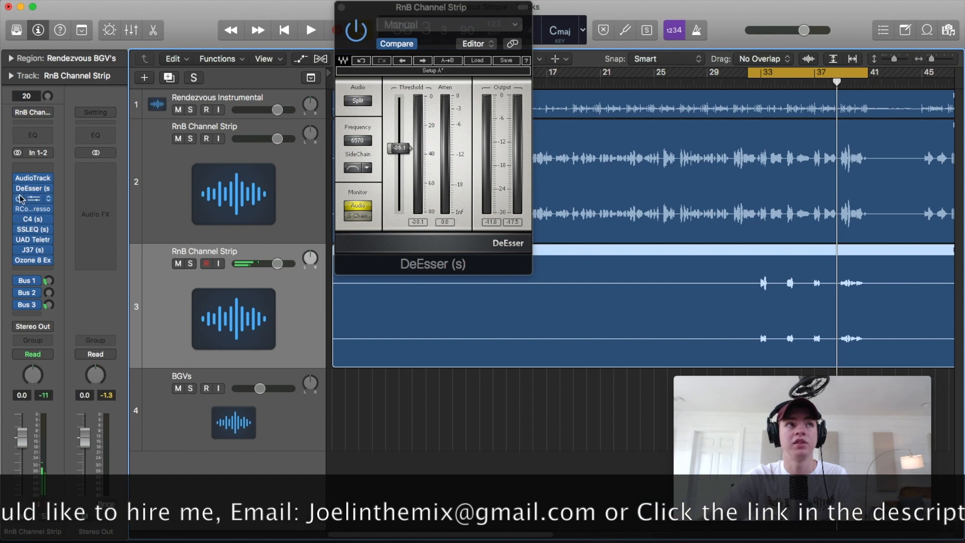
pyautogui.click(215, 214)
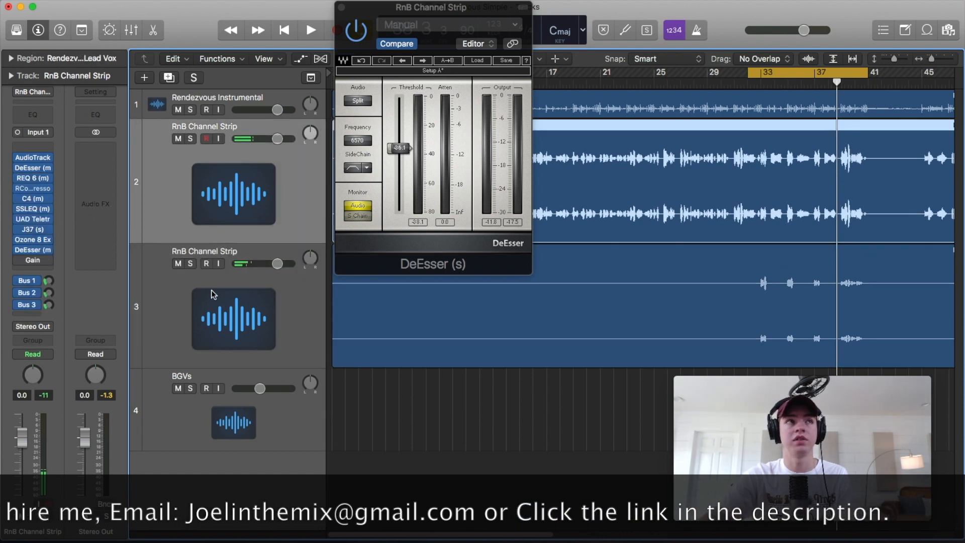
pyautogui.click(211, 296)
# - Lower the background vocals' DeEsser threshold to about -46 while playing their section from bar 32, and close the plug-in
pyautogui.press('space')
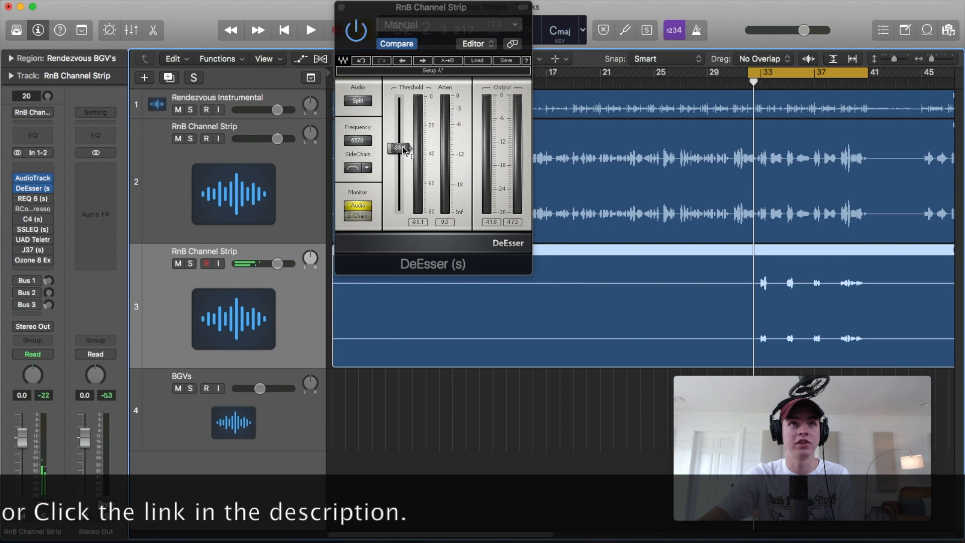
pyautogui.press('space')
pyautogui.moveTo(404, 149); pyautogui.dragTo(404, 163)
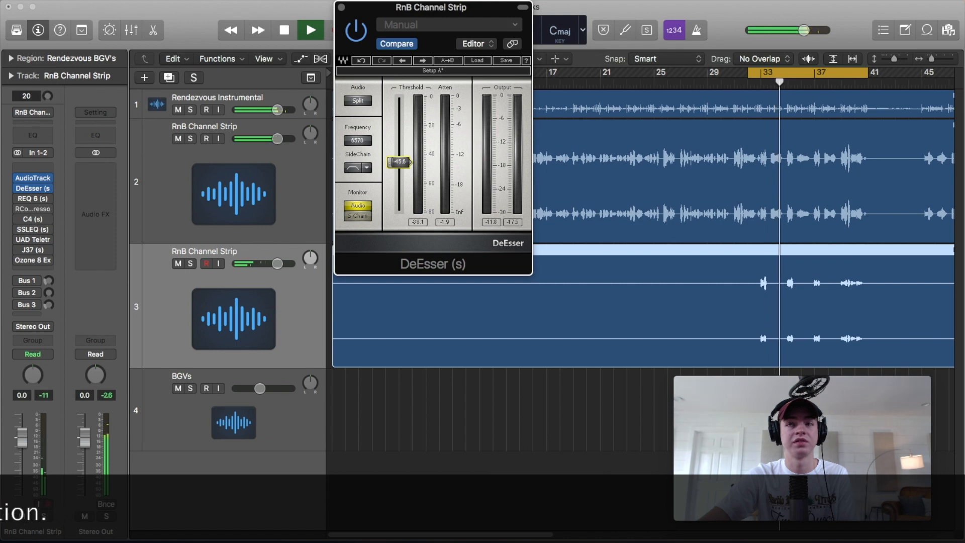
pyautogui.moveTo(404, 163); pyautogui.dragTo(404, 164)
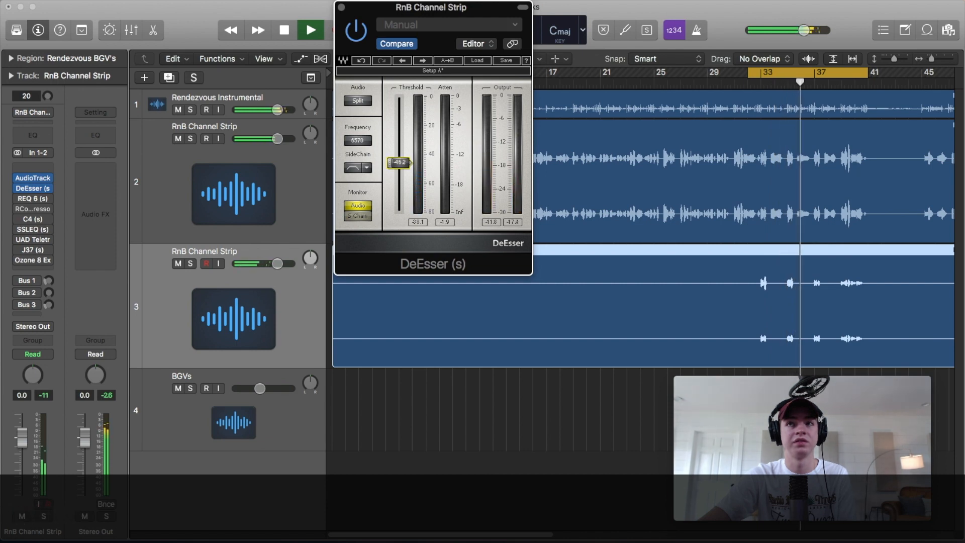
pyautogui.click(841, 84)
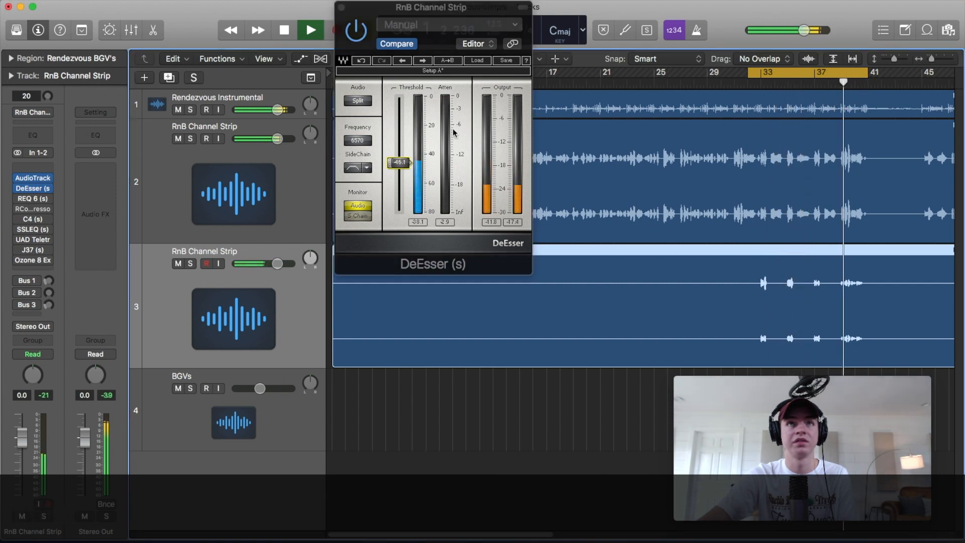
pyautogui.click(402, 167)
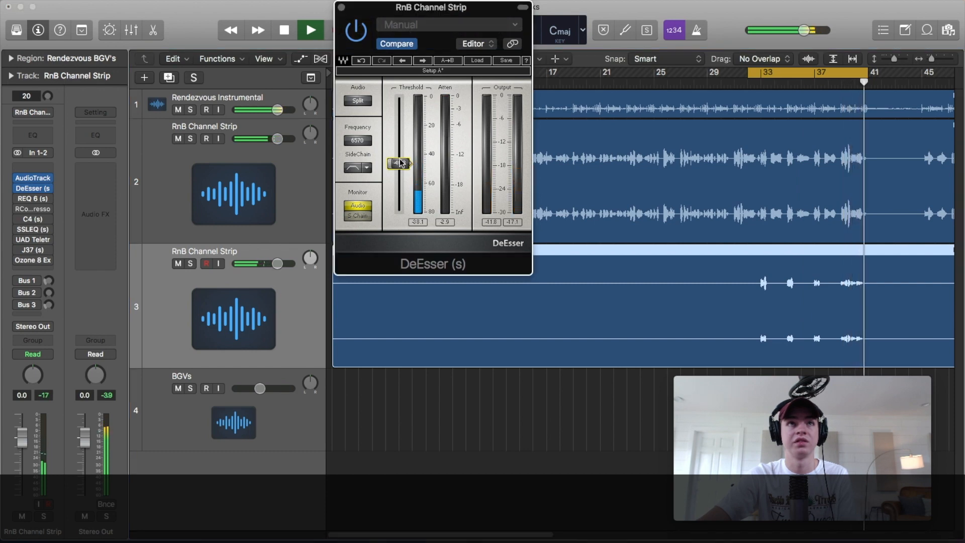
pyautogui.press('space')
pyautogui.click(341, 8)
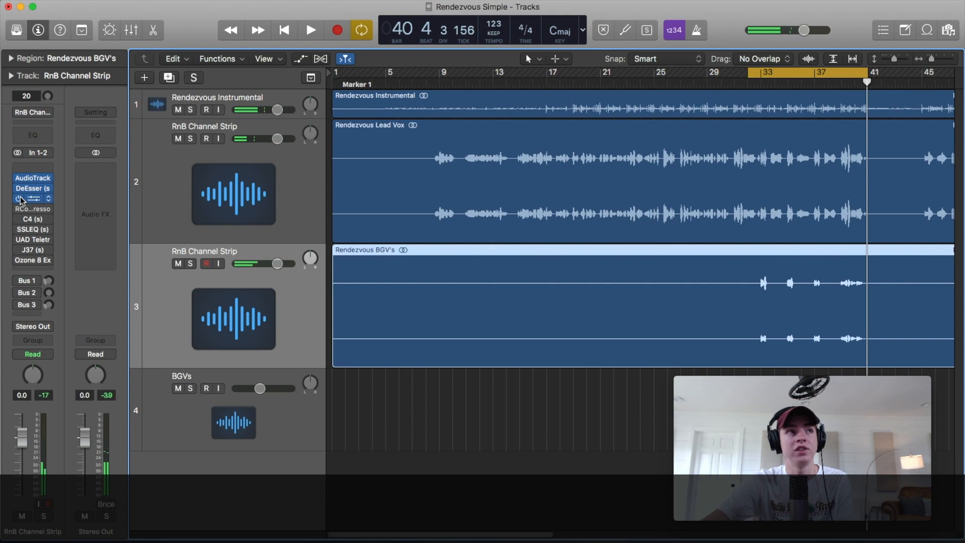
# - Set the band 1 low cut in the background vocals' REQ 6 to 267 Hz and audition the cycled section
pyautogui.click(34, 198)
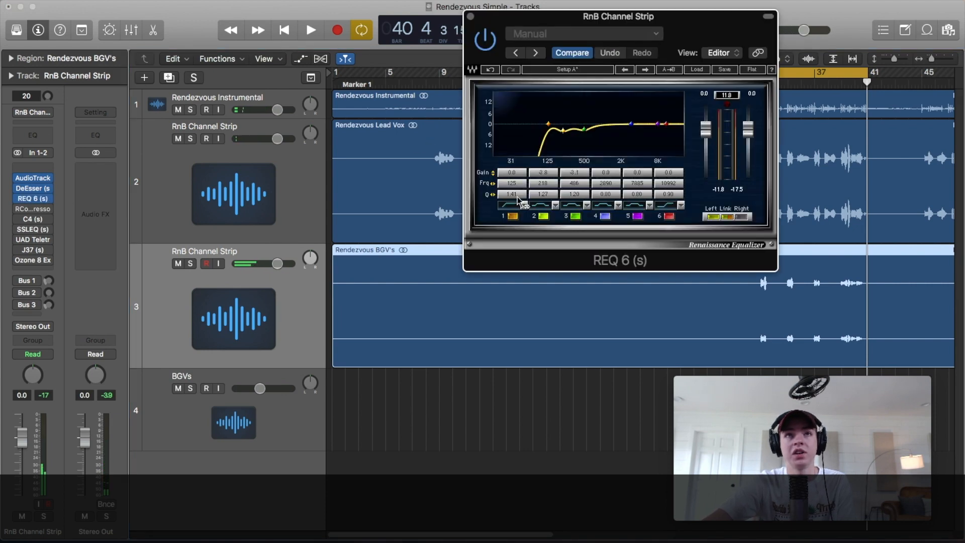
pyautogui.moveTo(688, 36); pyautogui.dragTo(603, 64)
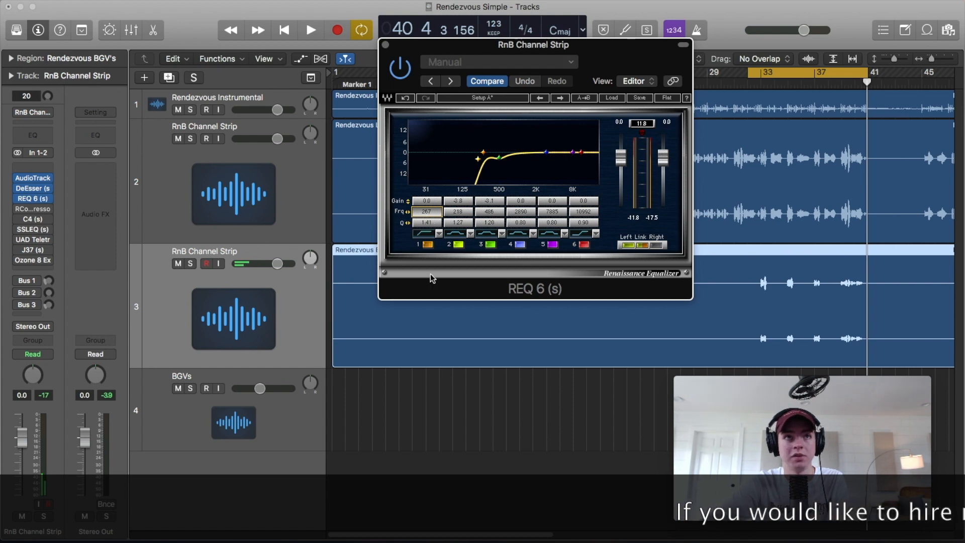
pyautogui.press('space')
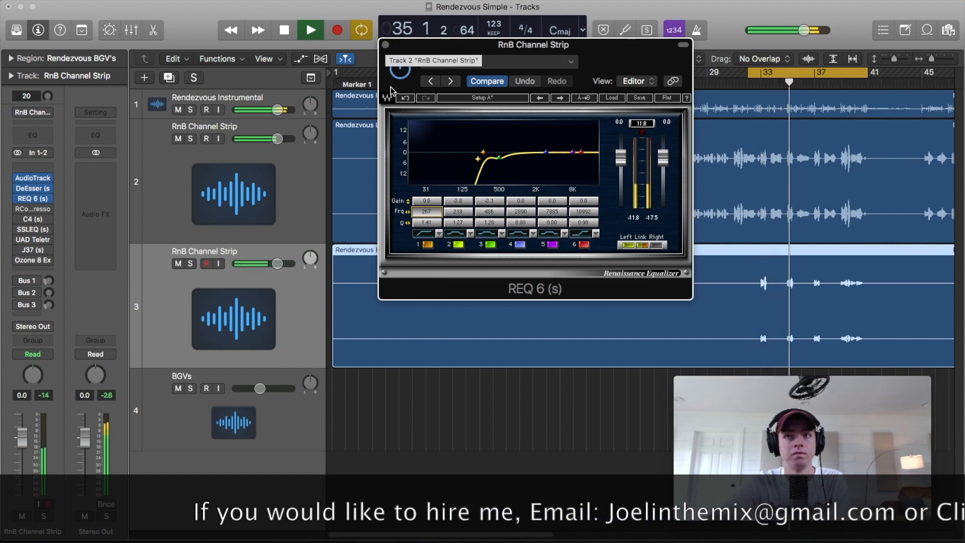
pyautogui.press('space')
pyautogui.click(20, 199)
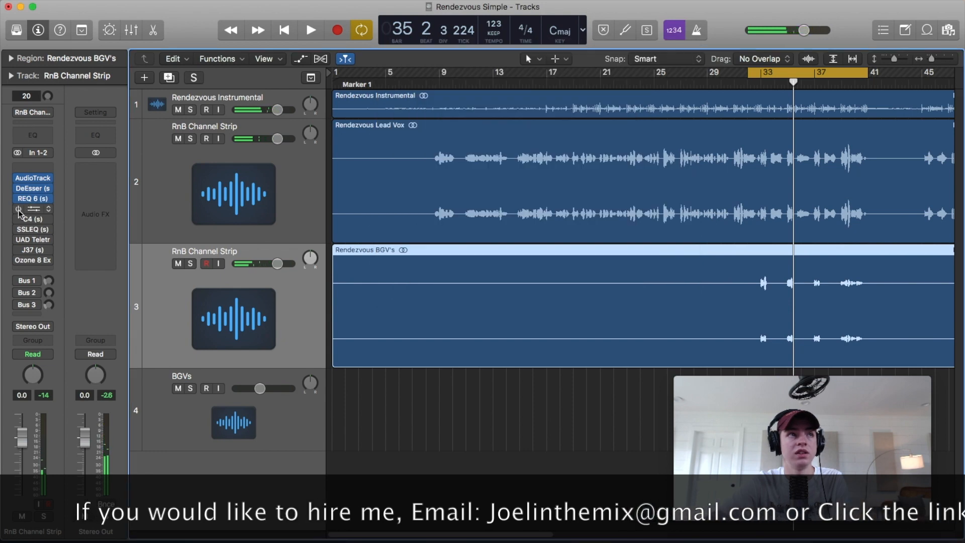
# - Enable the background vocals' RCompressor and audition its compression over the cycled section
pyautogui.click(34, 209)
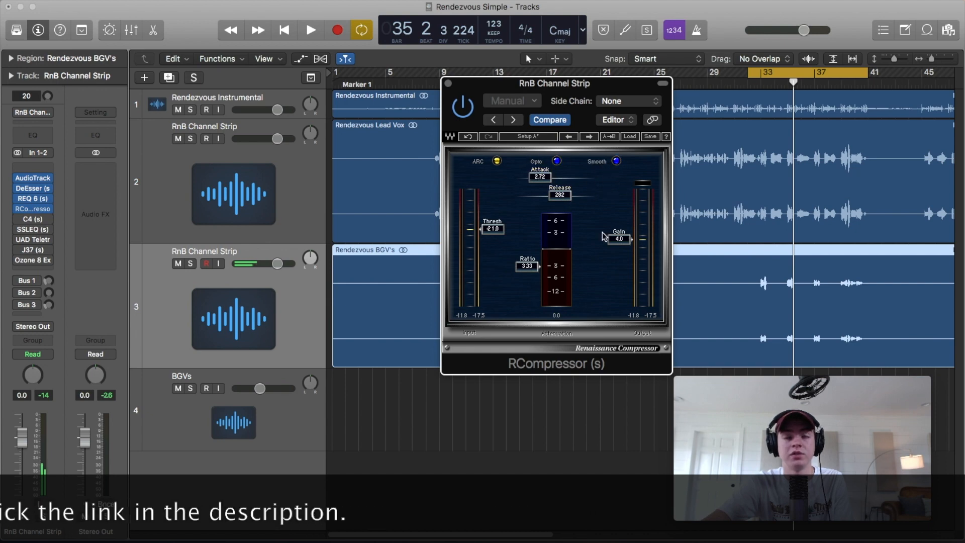
pyautogui.press('space')
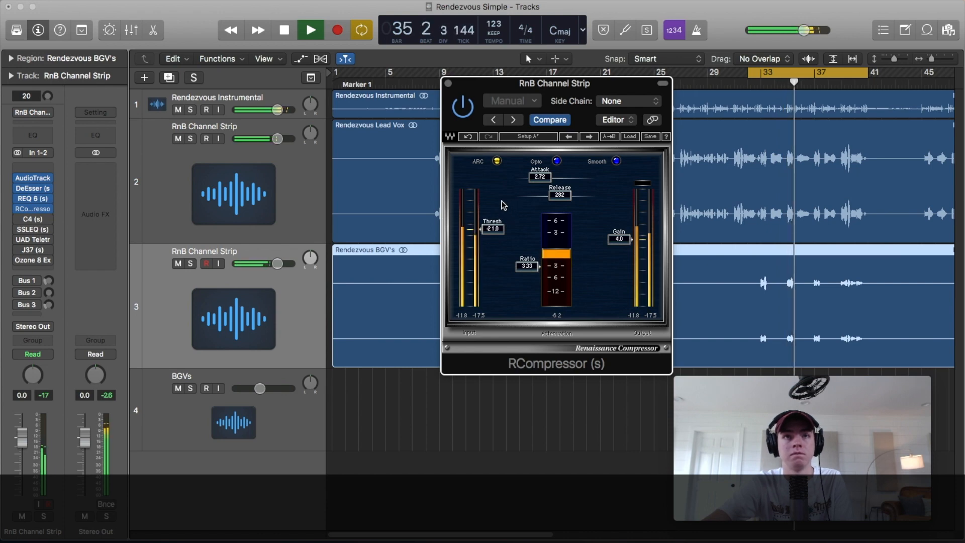
pyautogui.press('space')
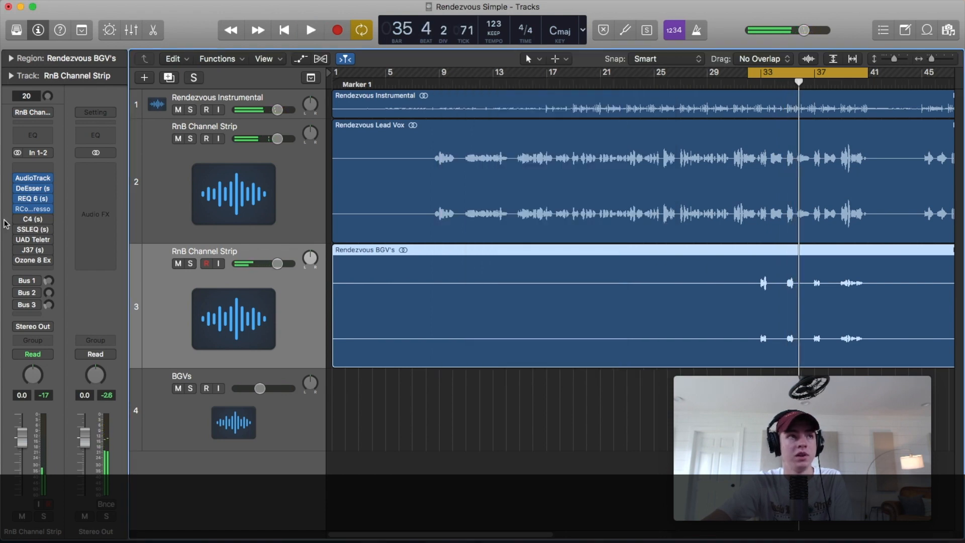
# - In the background vocals' C4, set crossovers Mid 1795 and High 5995, and thresholds -38.2, -42.1 and -52.9 for bands 2 to 4
pyautogui.click(43, 220)
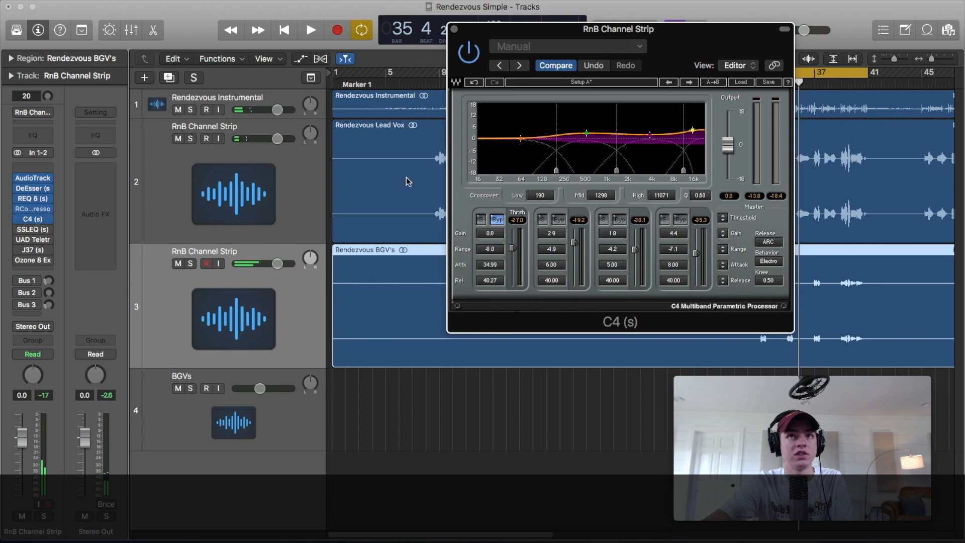
pyautogui.moveTo(700, 42); pyautogui.dragTo(657, 79)
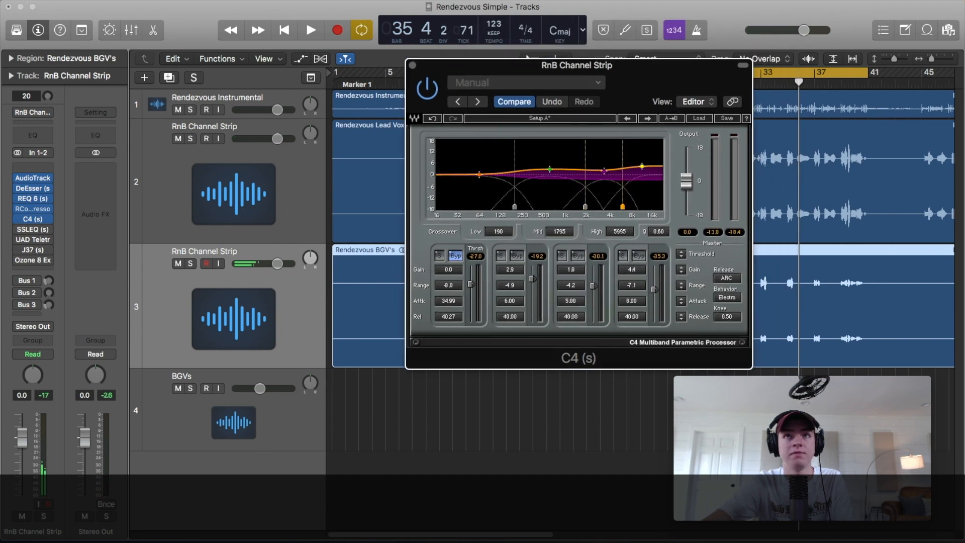
pyautogui.press('space')
pyautogui.moveTo(650, 290); pyautogui.dragTo(654, 297)
pyautogui.moveTo(594, 286); pyautogui.dragTo(593, 294)
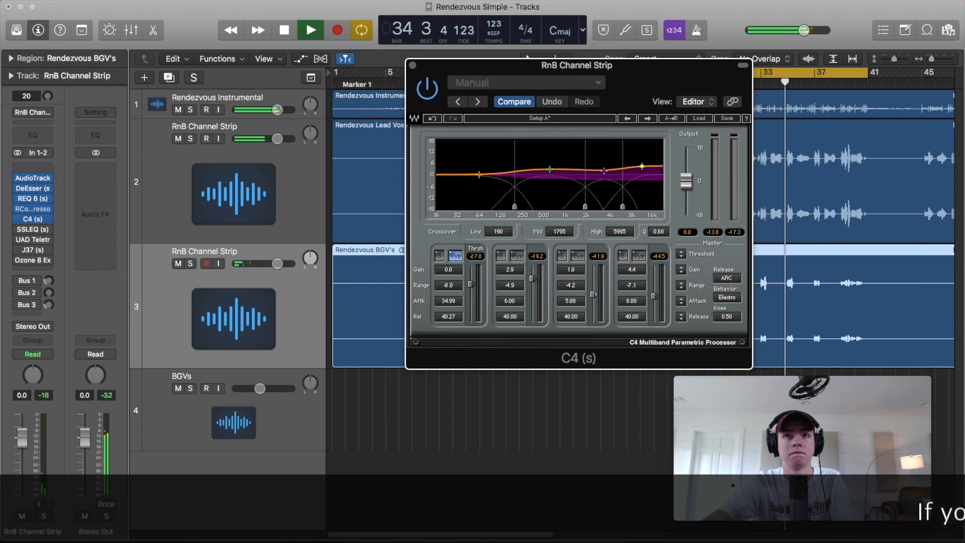
pyautogui.moveTo(534, 284); pyautogui.dragTo(533, 291)
pyautogui.moveTo(655, 296); pyautogui.dragTo(654, 302)
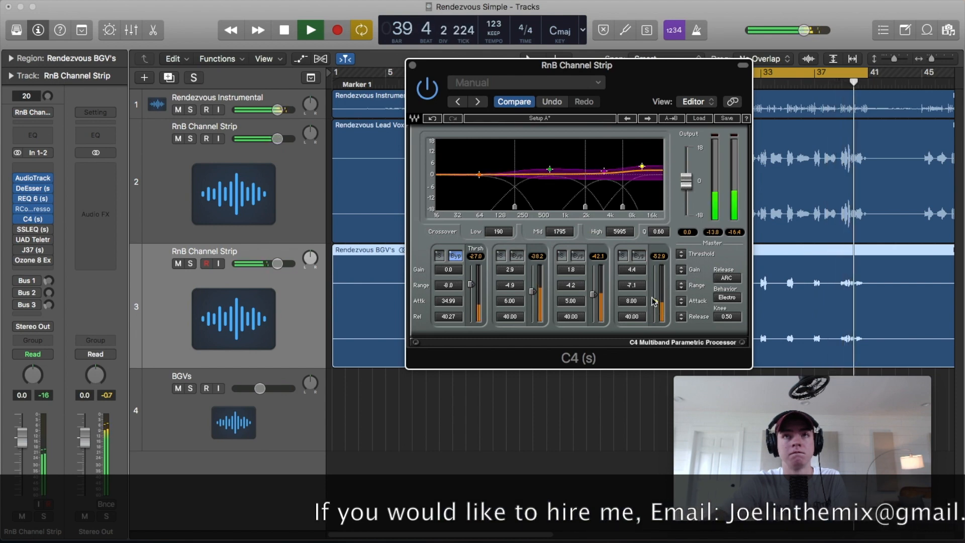
pyautogui.press('space')
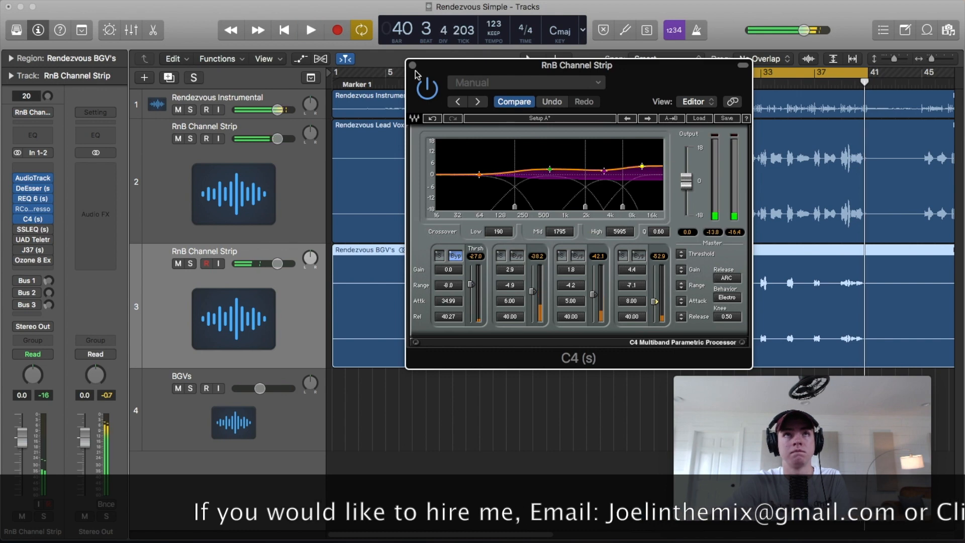
pyautogui.click(412, 66)
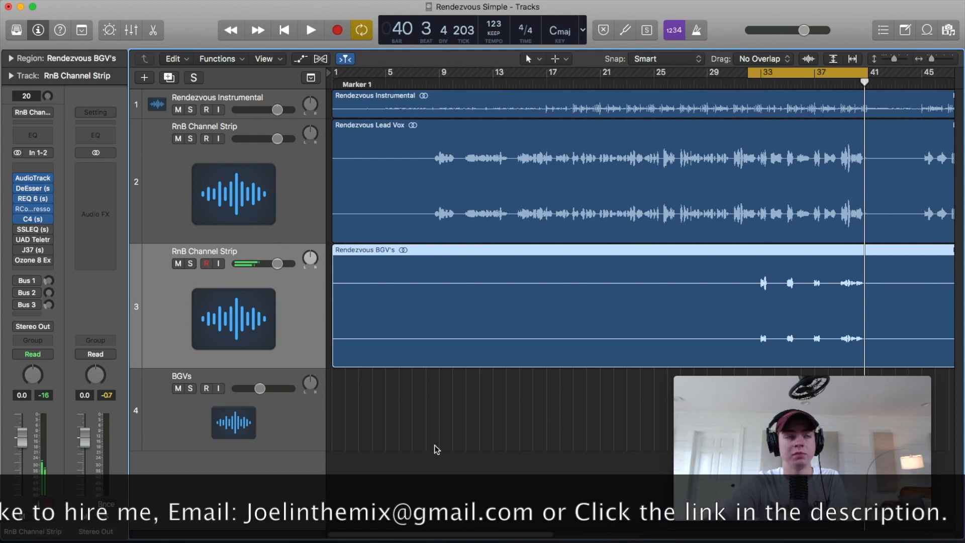
# - Enable the background vocals' SSLEQ, audition its HF boost over the cycled section, and close the plug-in
pyautogui.click(434, 444)
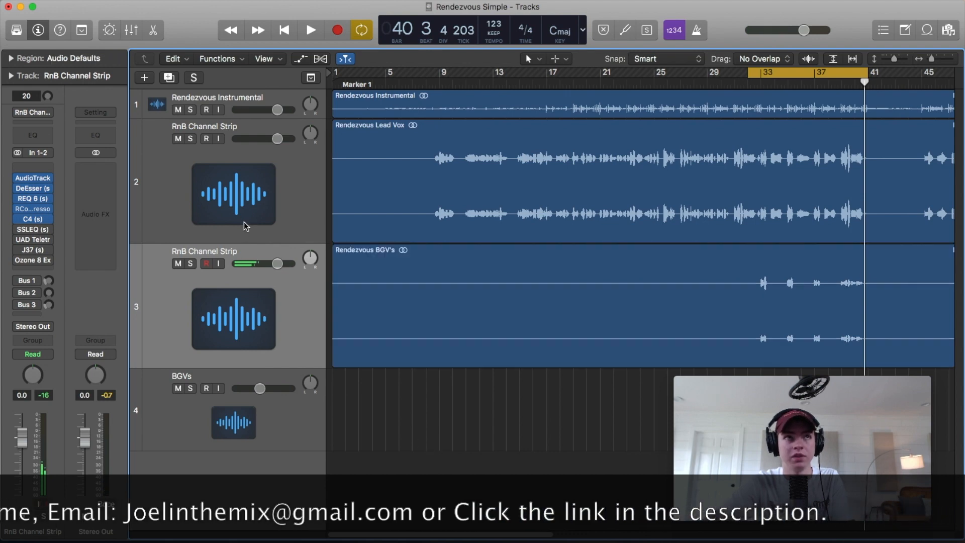
pyautogui.click(241, 319)
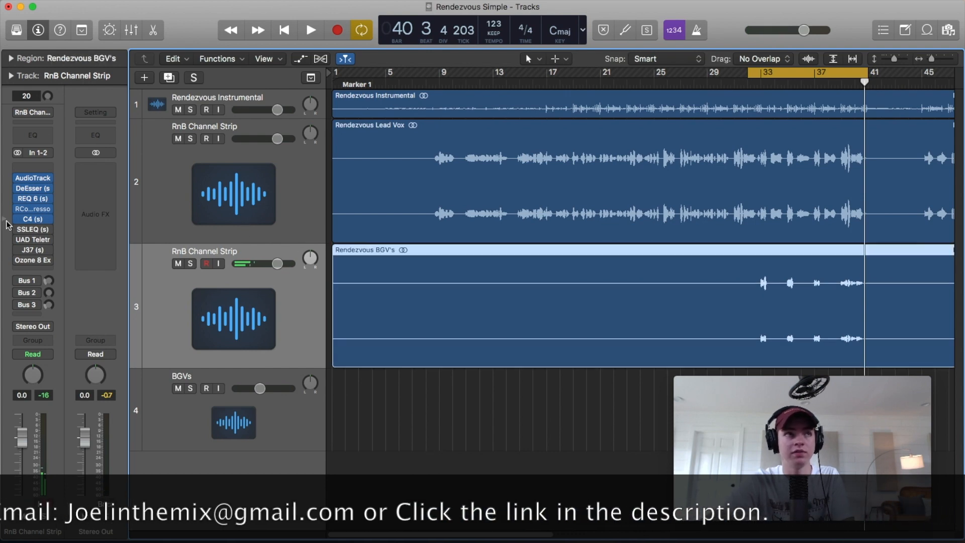
pyautogui.click(30, 229)
pyautogui.moveTo(294, 63); pyautogui.dragTo(357, 160)
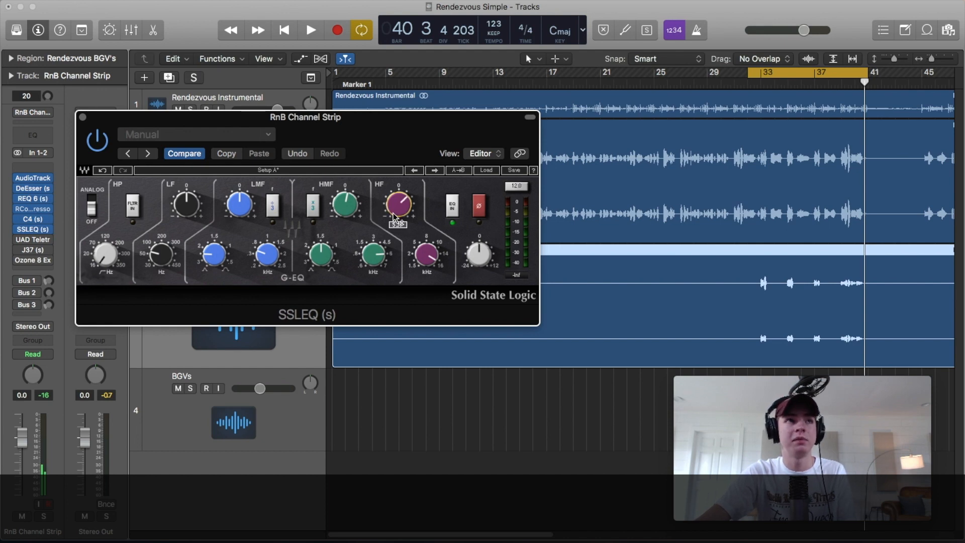
pyautogui.moveTo(393, 143); pyautogui.dragTo(440, 151)
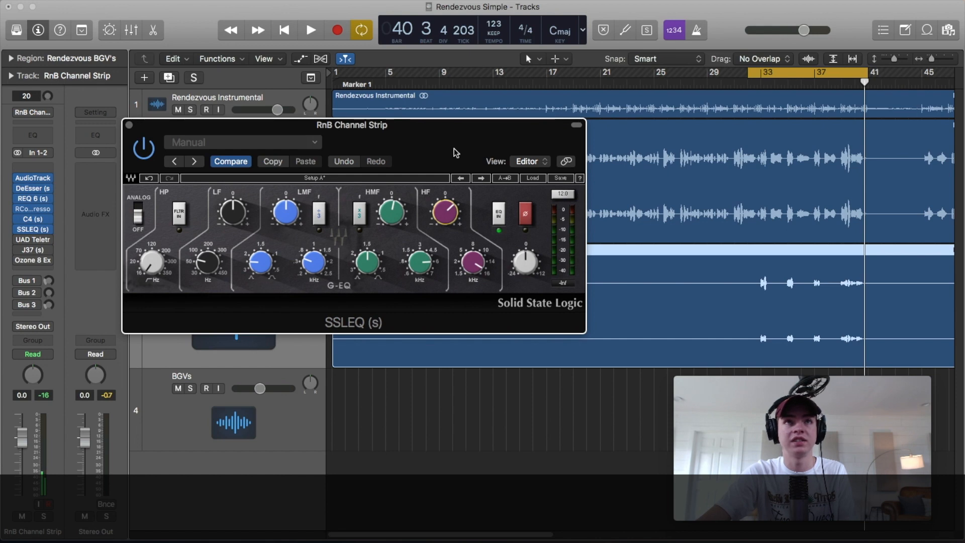
pyautogui.press('space')
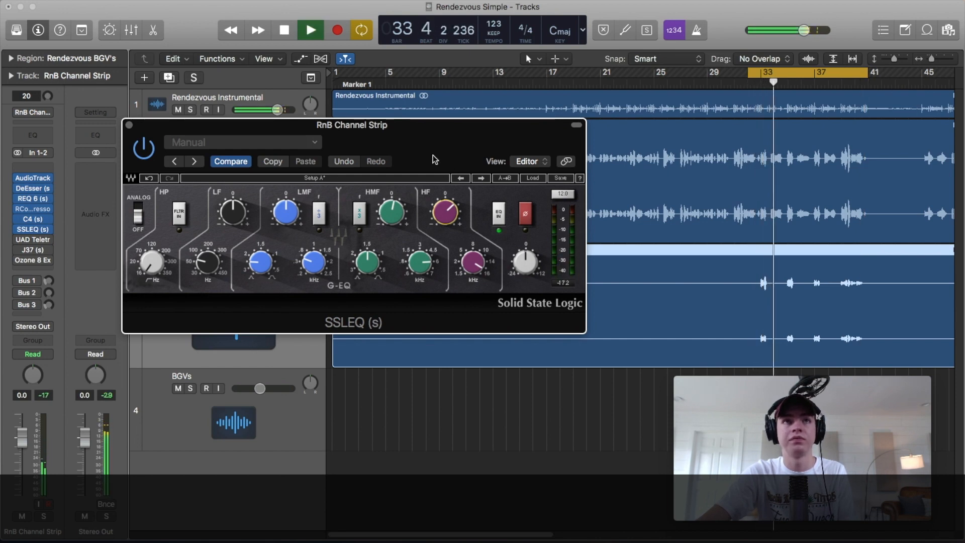
pyautogui.moveTo(442, 218)
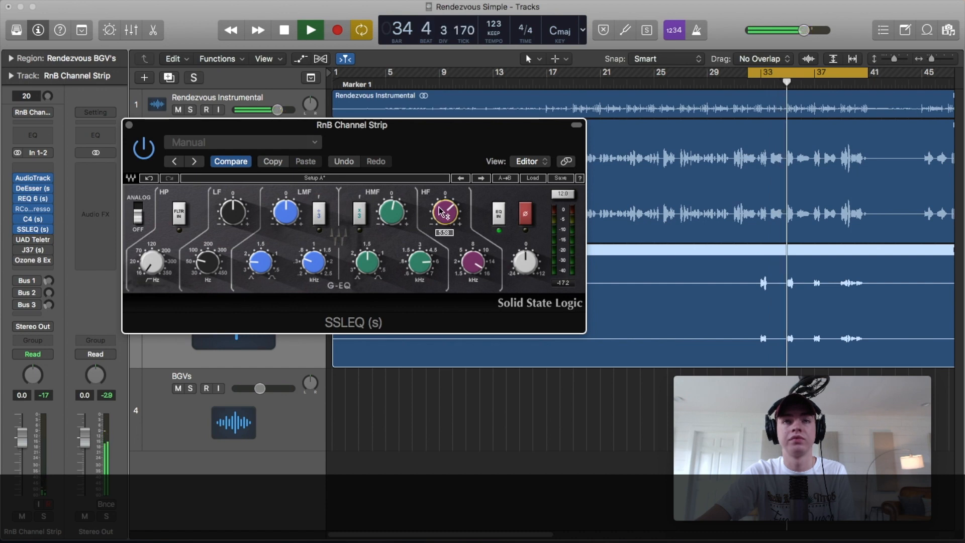
pyautogui.click(129, 125)
pyautogui.click(437, 401)
pyautogui.press('space')
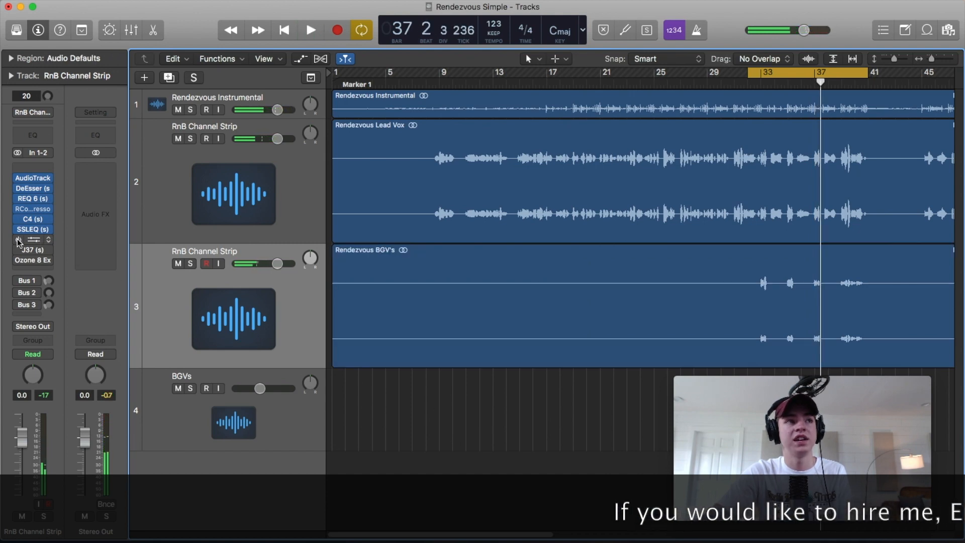
# - In the background vocals' LA-2A, set Gain to about 50 and Peak Reduction to about 80 while auditioning the cycle, and close the plug-in
pyautogui.click(34, 239)
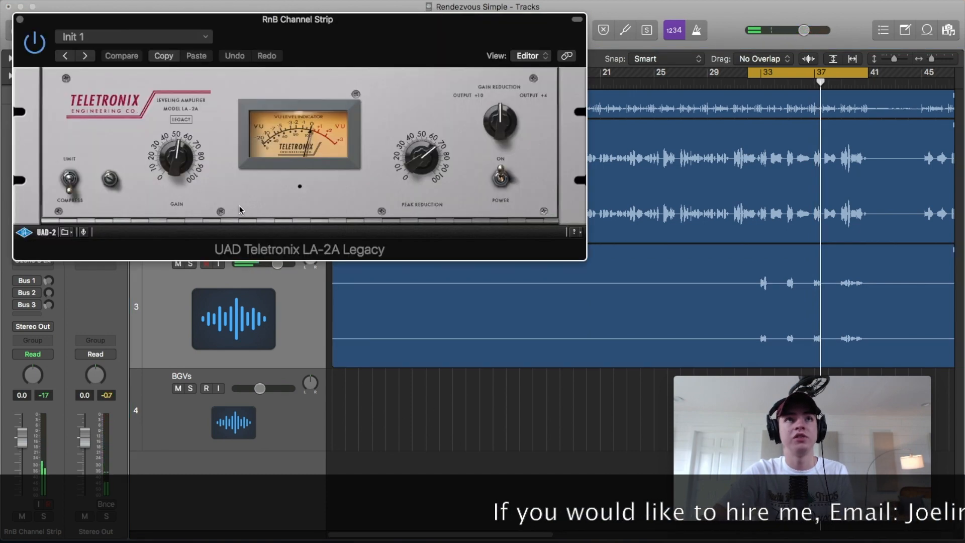
pyautogui.moveTo(402, 19); pyautogui.dragTo(473, 99)
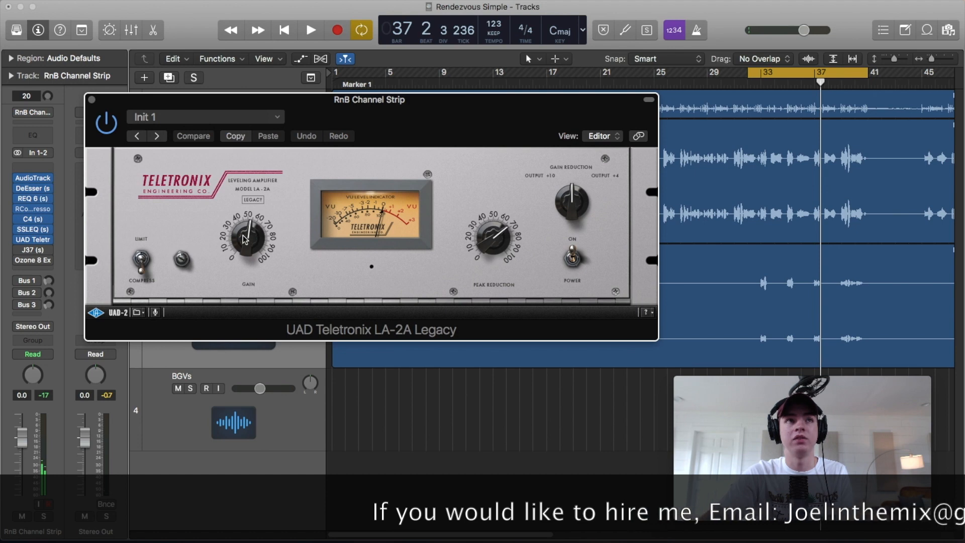
pyautogui.moveTo(244, 240); pyautogui.dragTo(245, 243)
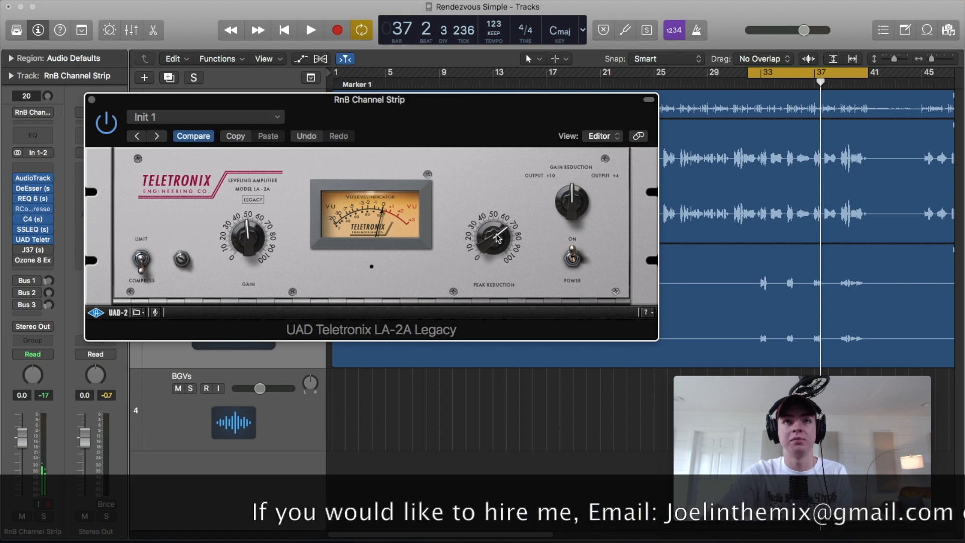
pyautogui.press('space')
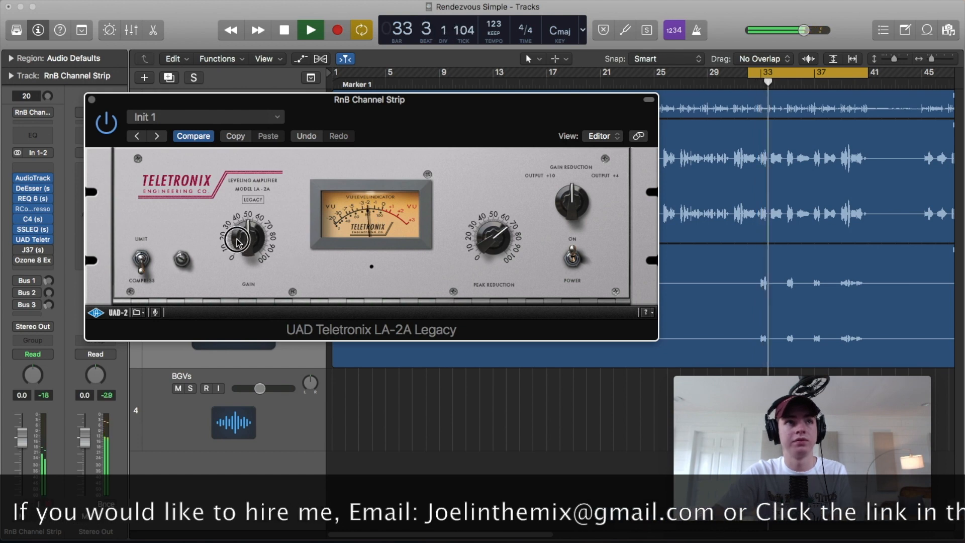
pyautogui.moveTo(493, 237); pyautogui.dragTo(493, 231)
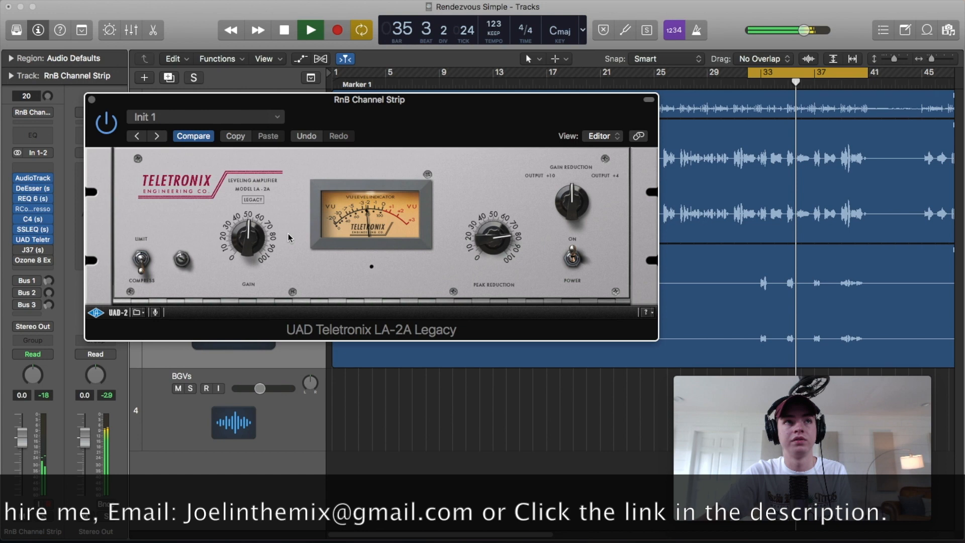
pyautogui.moveTo(503, 236); pyautogui.dragTo(501, 230)
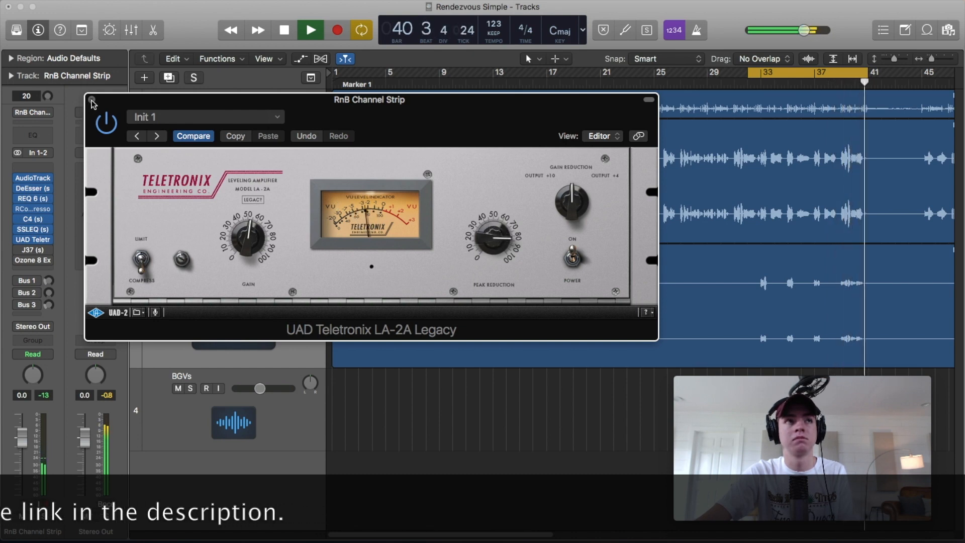
pyautogui.press('space')
pyautogui.press('super+w')
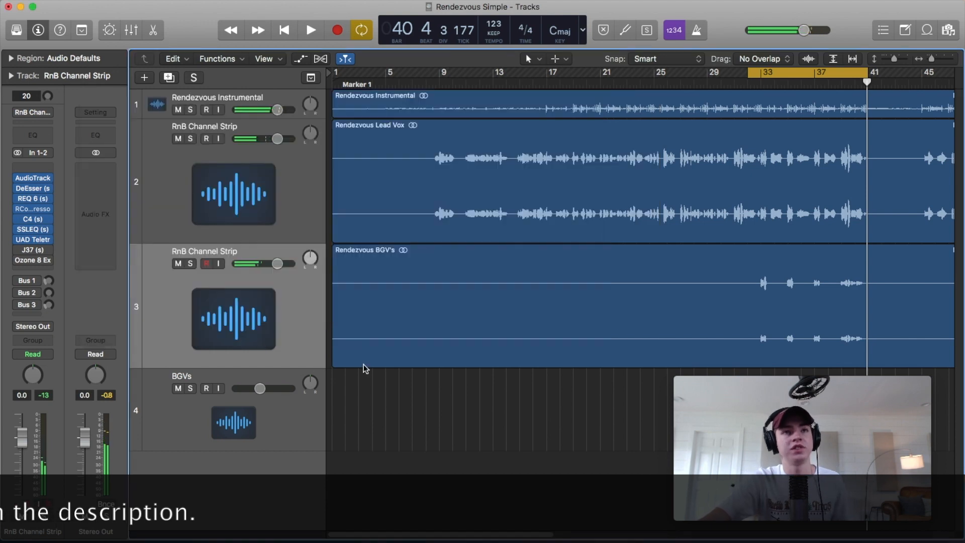
# - Enable the background vocals' J37 with the Male Vocal Warmth preset and the Ozone 8 plug-in, auditioning the cycled section
pyautogui.click(32, 240)
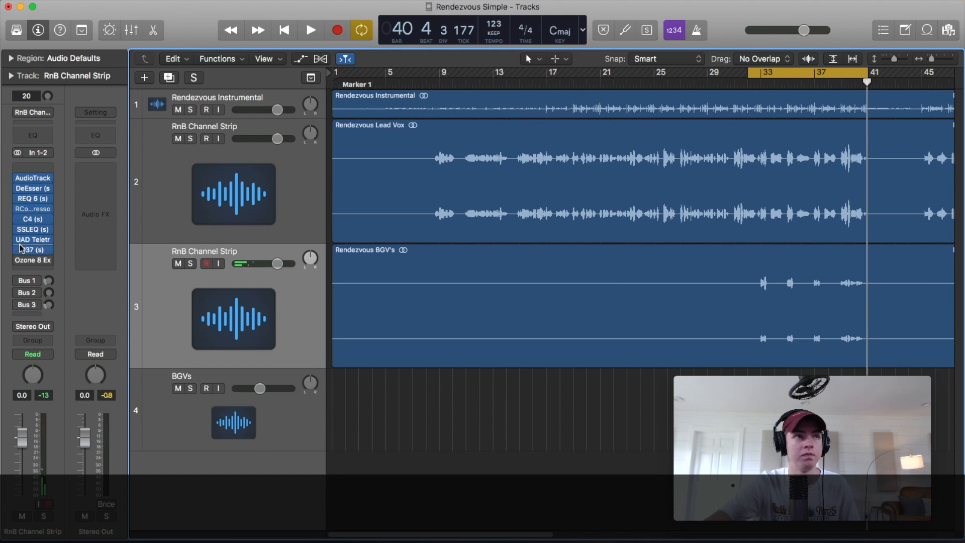
pyautogui.click(34, 252)
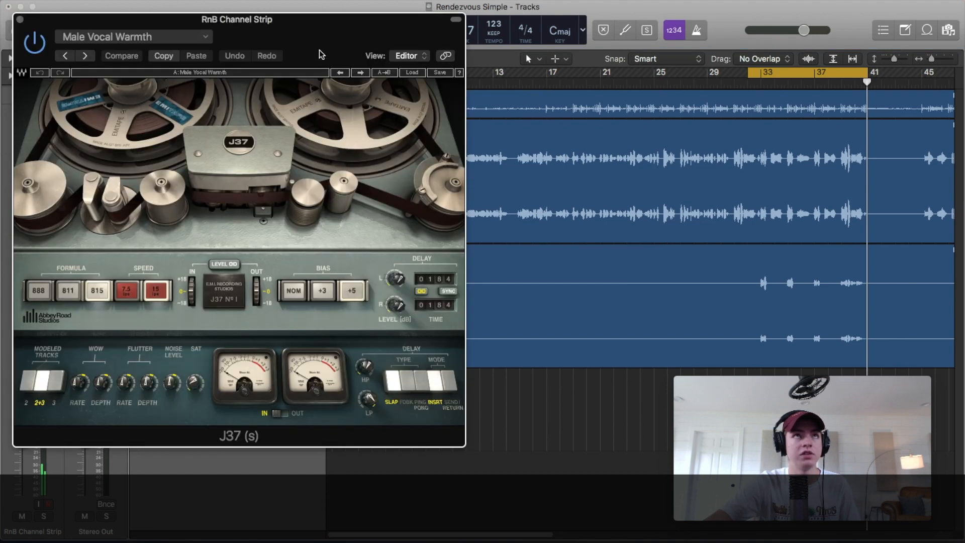
pyautogui.moveTo(323, 55); pyautogui.dragTo(296, 49)
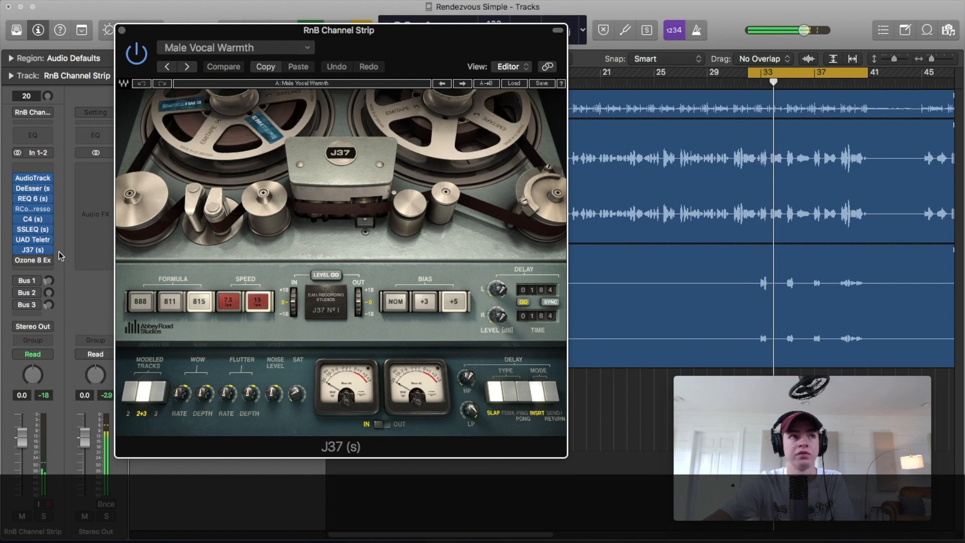
pyautogui.click(122, 30)
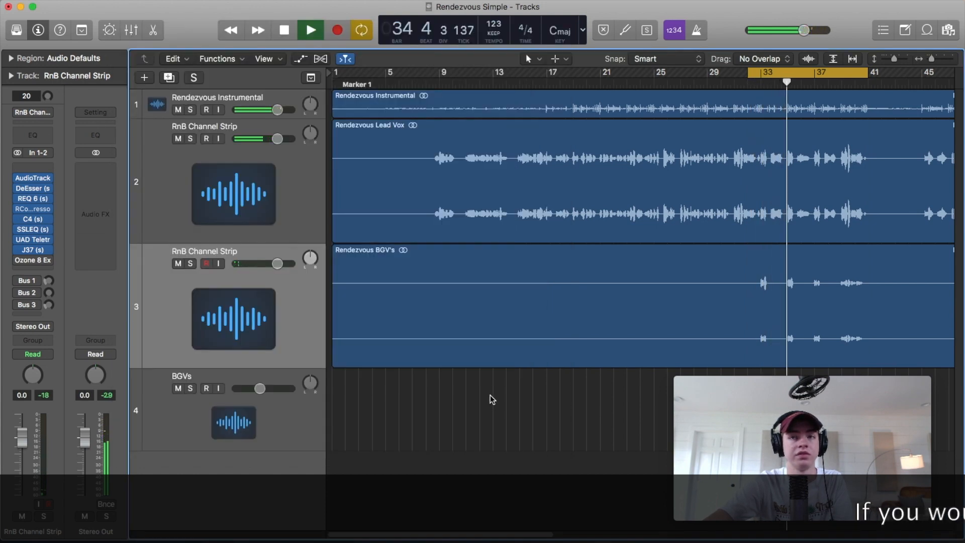
pyautogui.press('space')
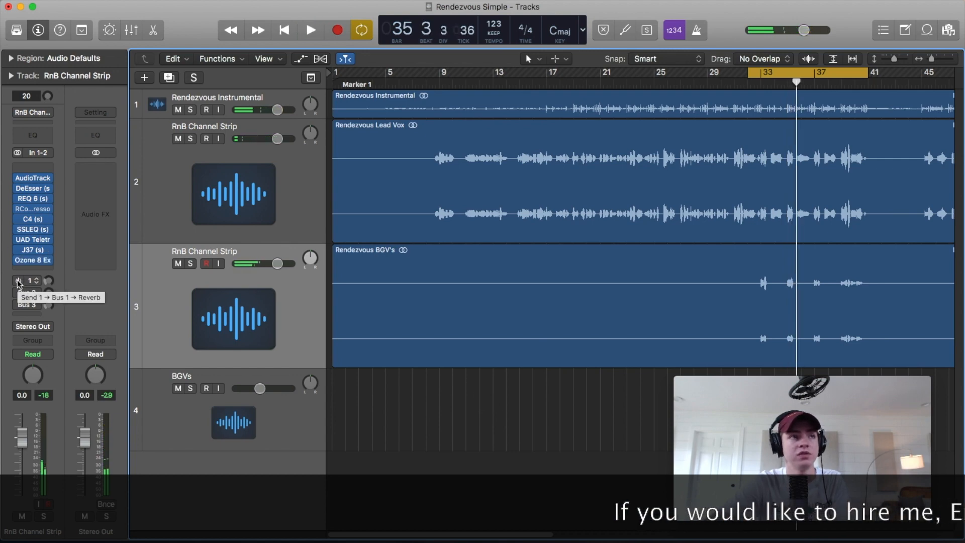
# - Show the mixer and add a Bus 4 send to the background vocals' channel strip
pyautogui.click(18, 283)
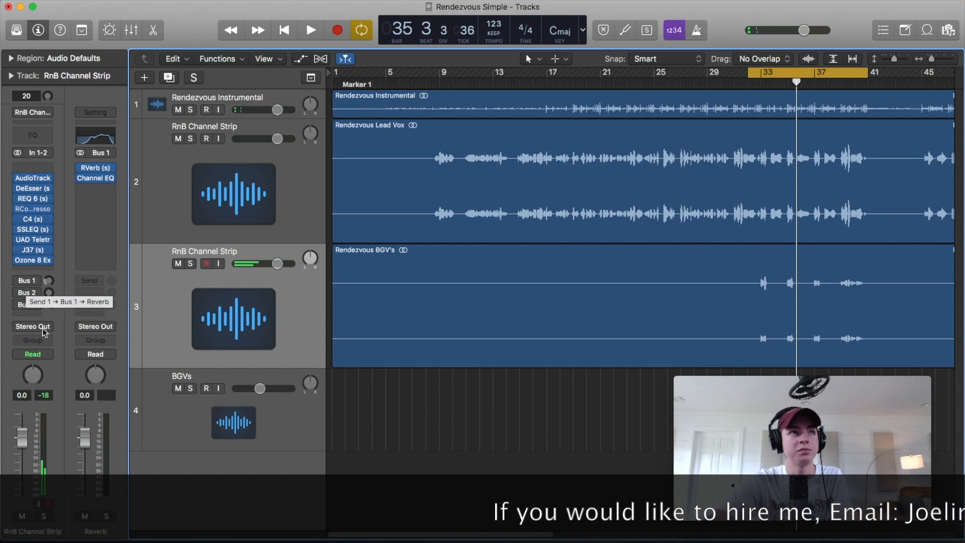
pyautogui.press('x')
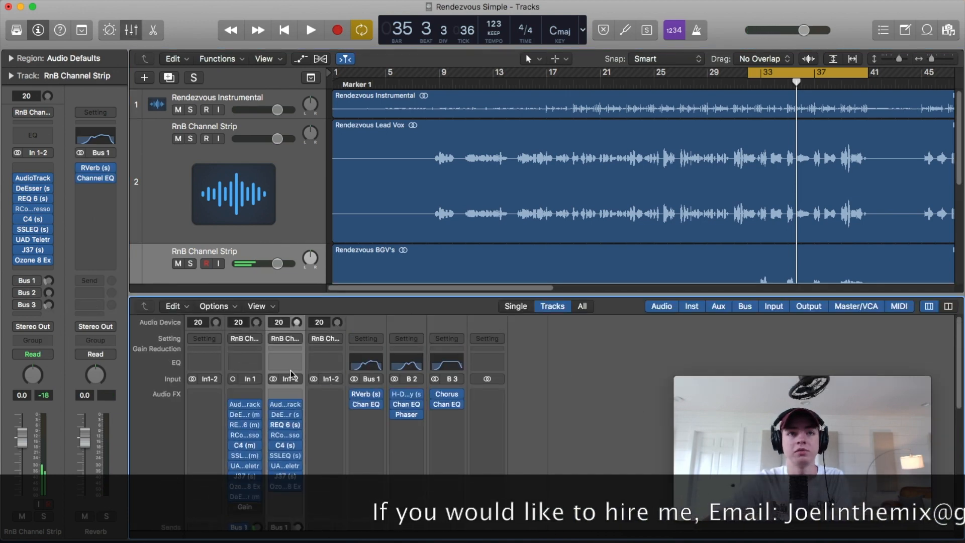
pyautogui.moveTo(45, 369)
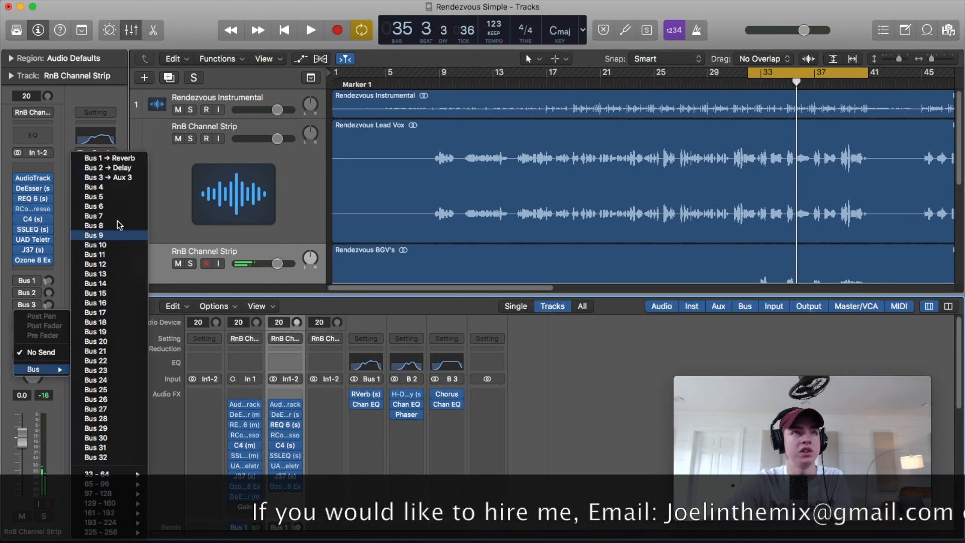
pyautogui.click(519, 525)
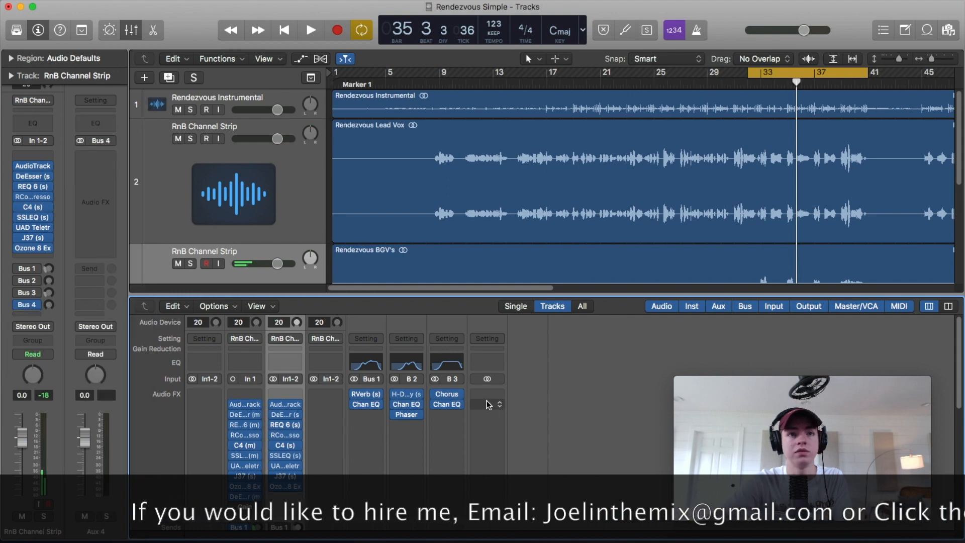
# - Rename the Bus 3 aux channel as Modulation and the Bus 4 aux channel as BGV Reverb in the mixer
pyautogui.scroll(-8, 452, 523)
pyautogui.click(449, 525)
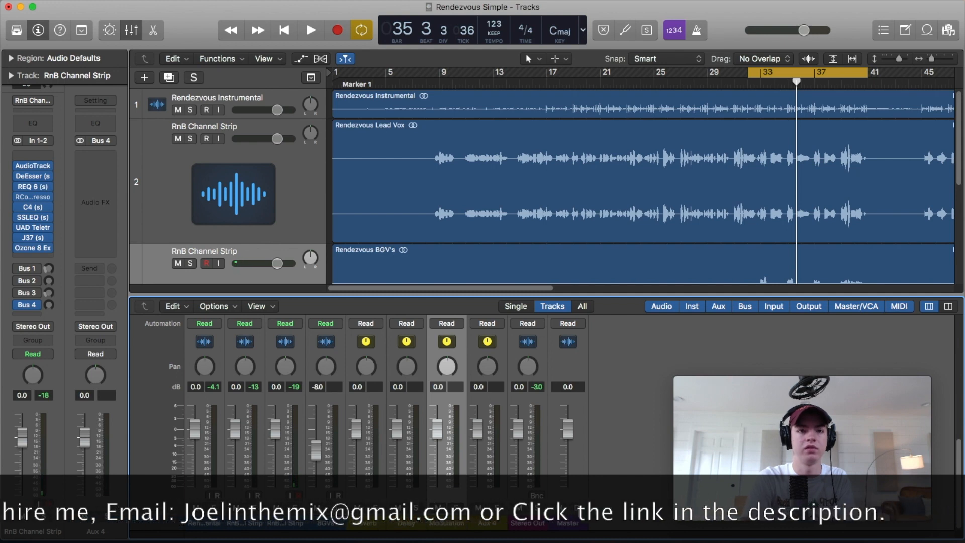
pyautogui.click(484, 524)
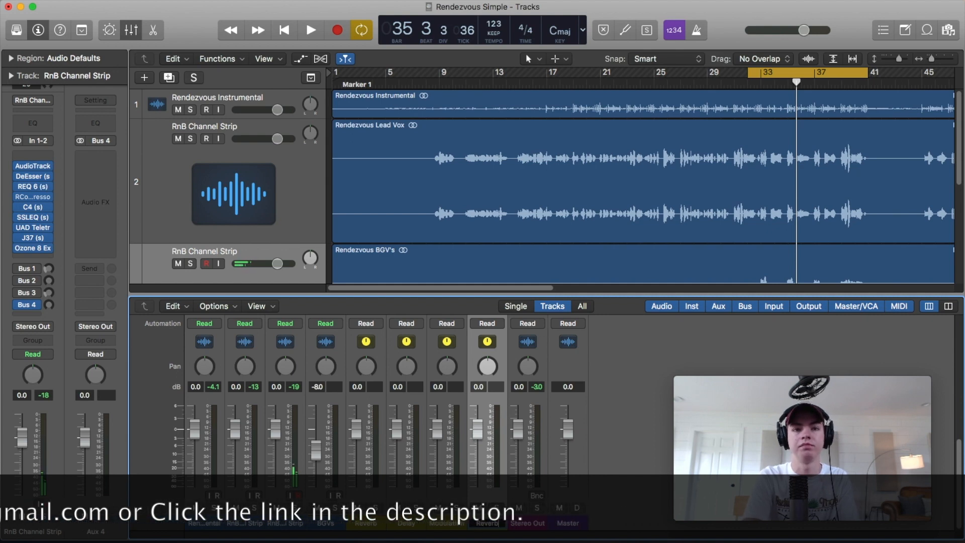
pyautogui.press('Return')
pyautogui.scroll(8, 484, 506)
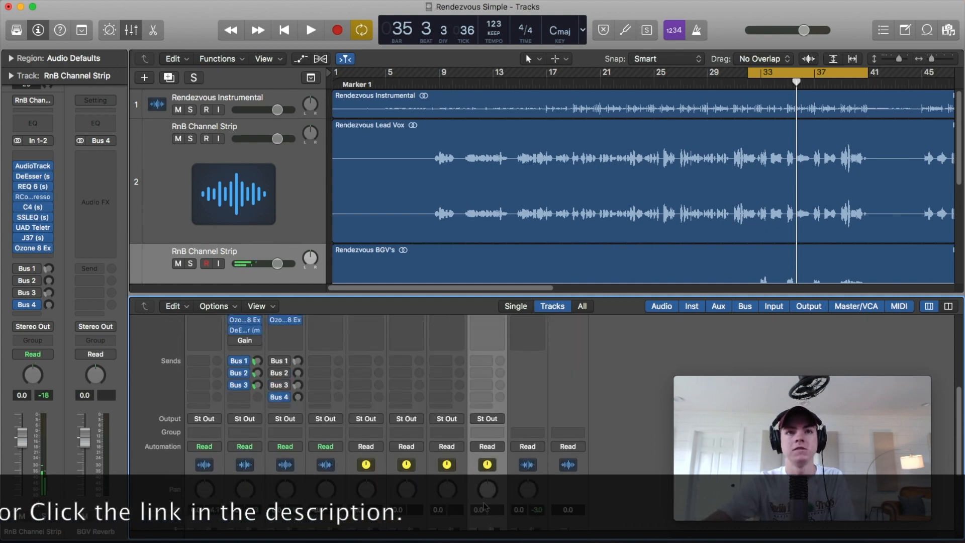
# - Copy the Bus 1 aux's RVerb and Channel EQ onto BGV Reverb, and set the copied RVerb to Church with a Time of 3.65
pyautogui.moveTo(370, 397); pyautogui.dragTo(486, 394)
pyautogui.moveTo(370, 408); pyautogui.dragTo(486, 397)
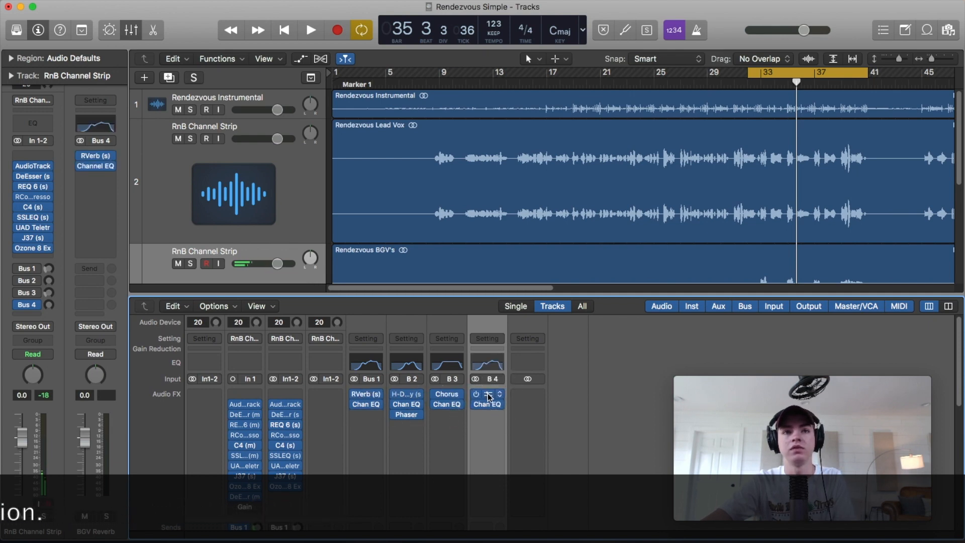
pyautogui.click(488, 395)
pyautogui.moveTo(93, 190); pyautogui.dragTo(92, 188)
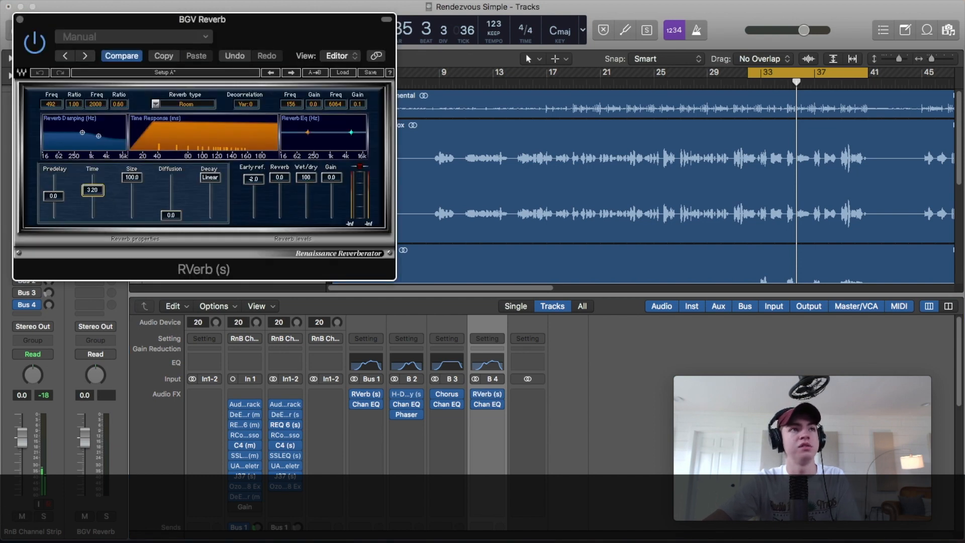
pyautogui.click(166, 104)
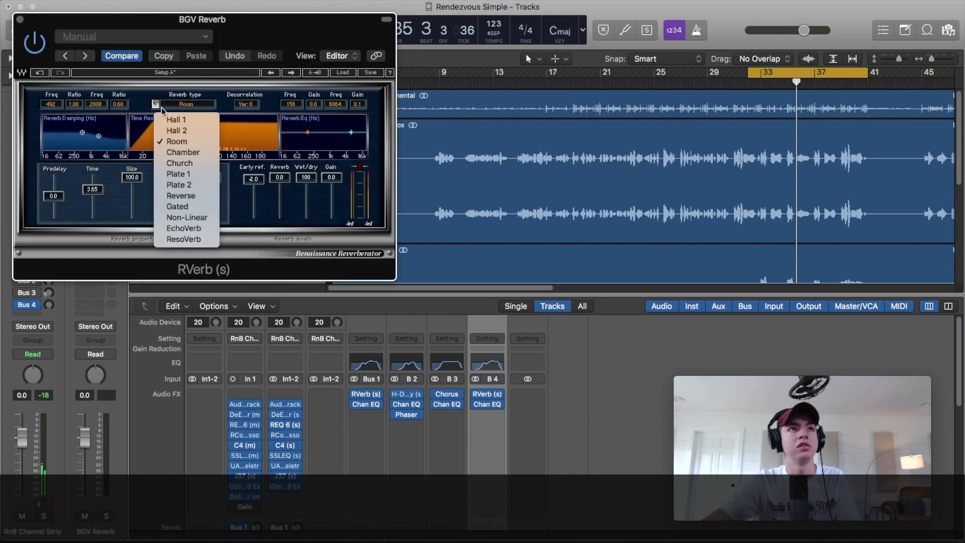
pyautogui.click(184, 162)
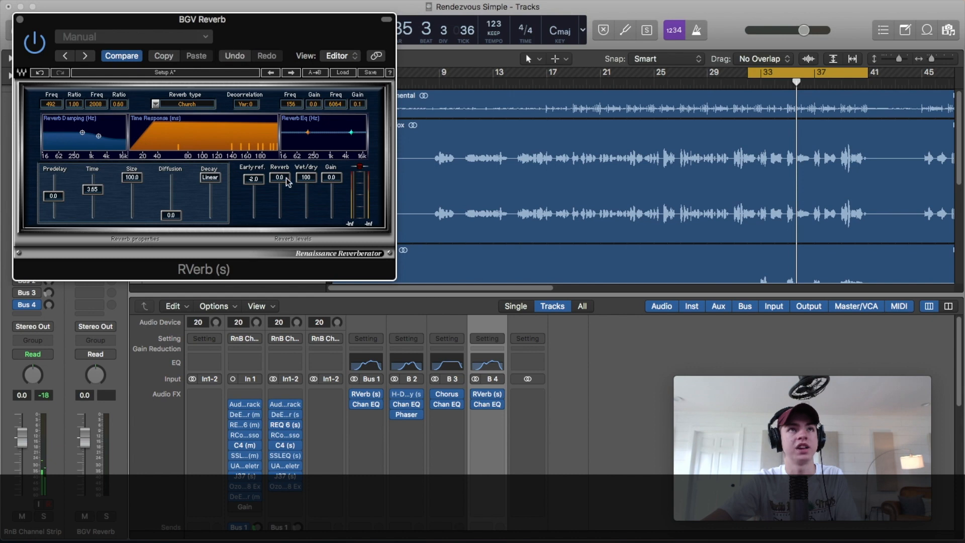
pyautogui.click(21, 21)
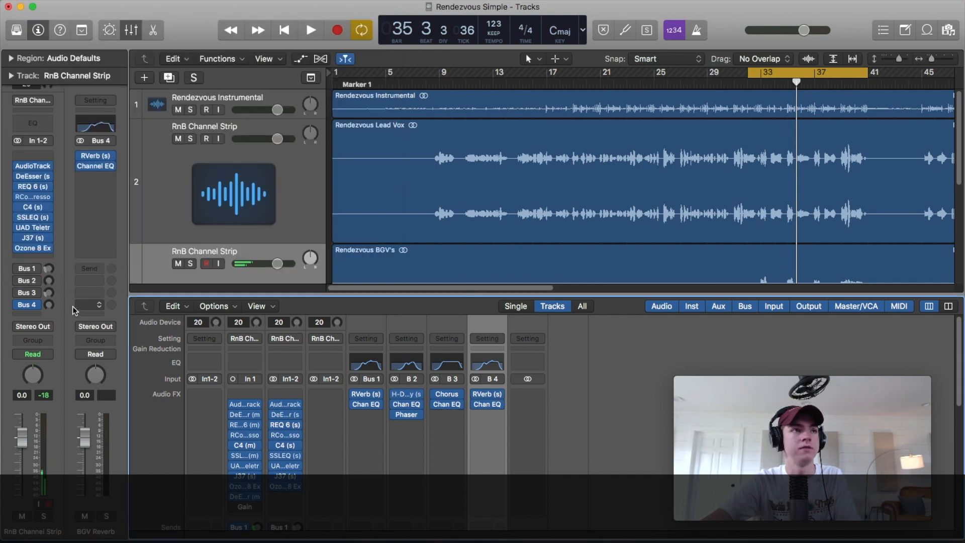
# - Raise the background vocals' Bus 4 send level while auditioning the cycled section, and hide the mixer
pyautogui.moveTo(47, 306); pyautogui.dragTo(49, 267)
pyautogui.press('space')
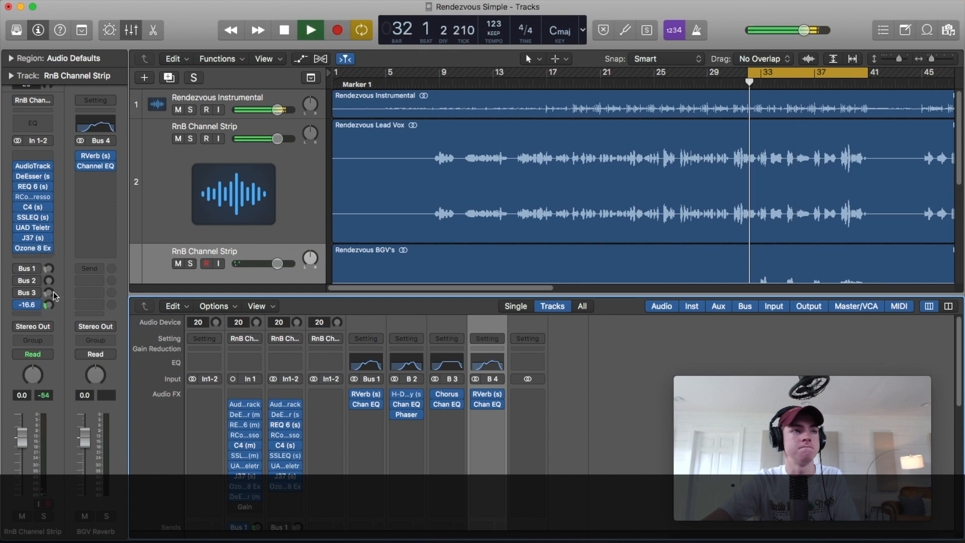
pyautogui.moveTo(48, 306); pyautogui.dragTo(49, 262)
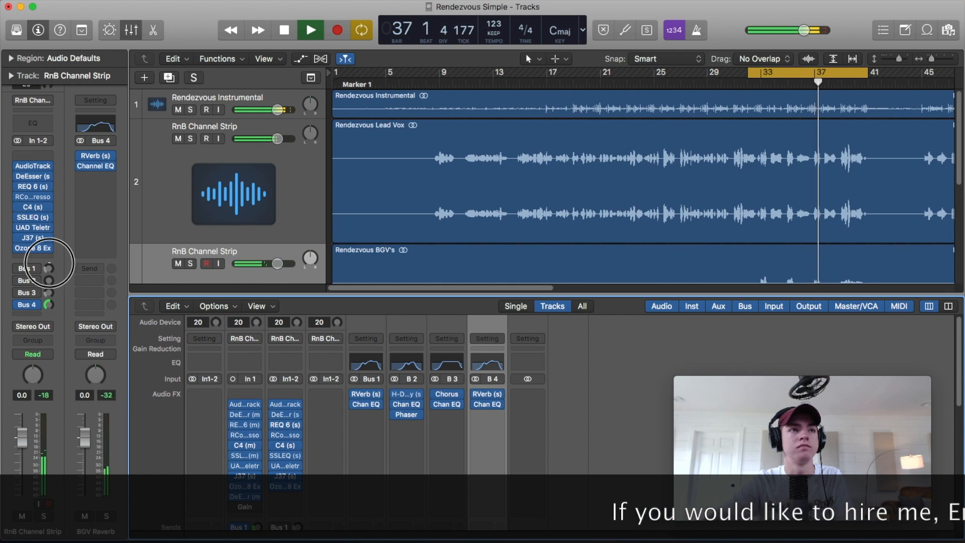
pyautogui.moveTo(49, 263); pyautogui.dragTo(51, 288)
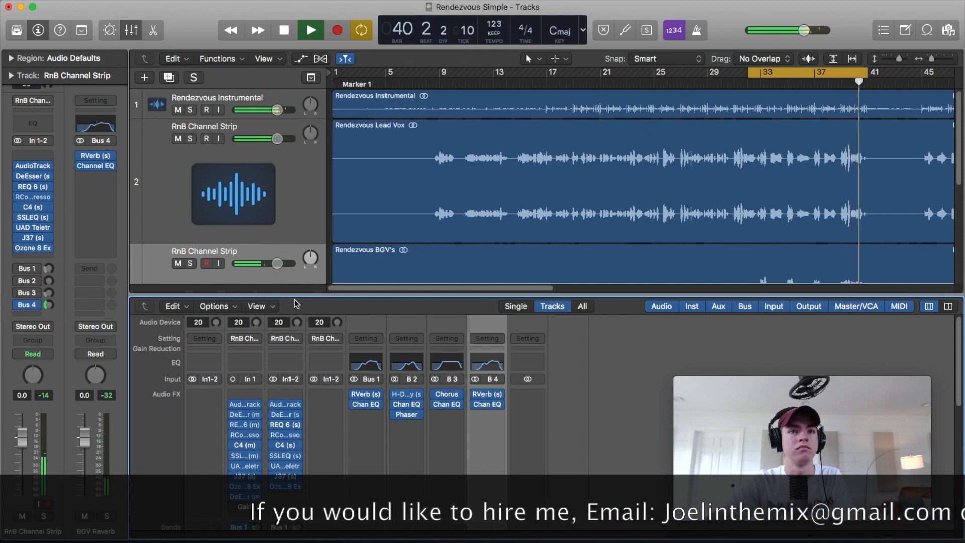
pyautogui.moveTo(418, 295); pyautogui.dragTo(585, 452)
pyautogui.press('space')
pyautogui.click(241, 340)
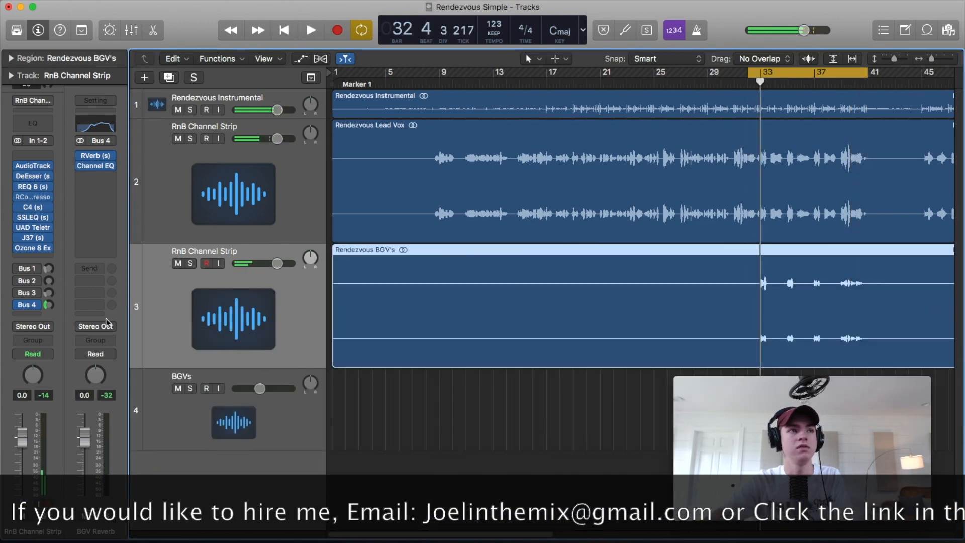
# - Enable the background vocals' Bus 3 send and set it to about -14.6 while auditioning the track in the mix and soloed, ending with solo off
pyautogui.click(34, 294)
pyautogui.moveTo(48, 294); pyautogui.dragTo(141, 309)
pyautogui.click(569, 421)
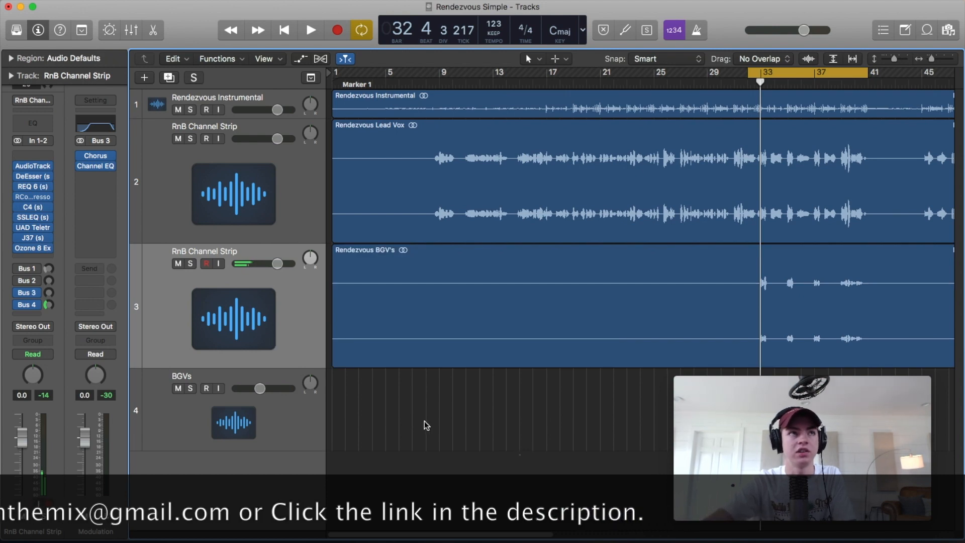
pyautogui.press('space')
pyautogui.moveTo(49, 292); pyautogui.dragTo(34, 202)
pyautogui.click(191, 264)
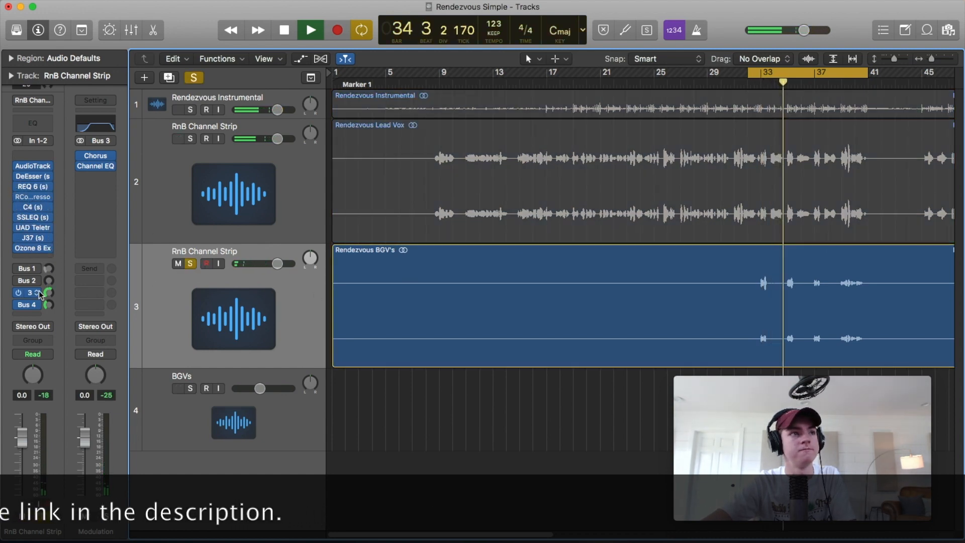
pyautogui.moveTo(46, 294); pyautogui.dragTo(56, 347)
pyautogui.press('space')
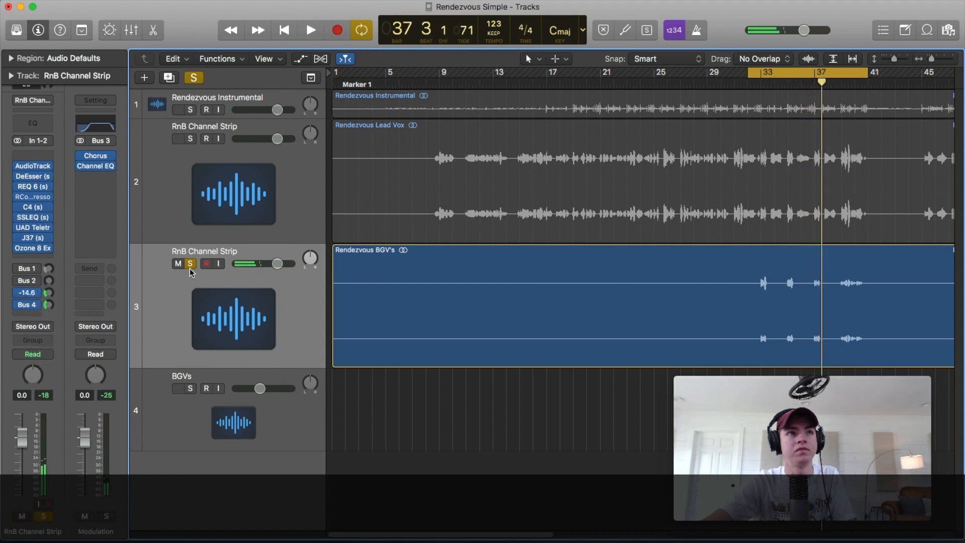
pyautogui.press('s')
# - Audition the background vocals in the full mix, turn off cycle mode, and stop playback after the section ends
pyautogui.press('space')
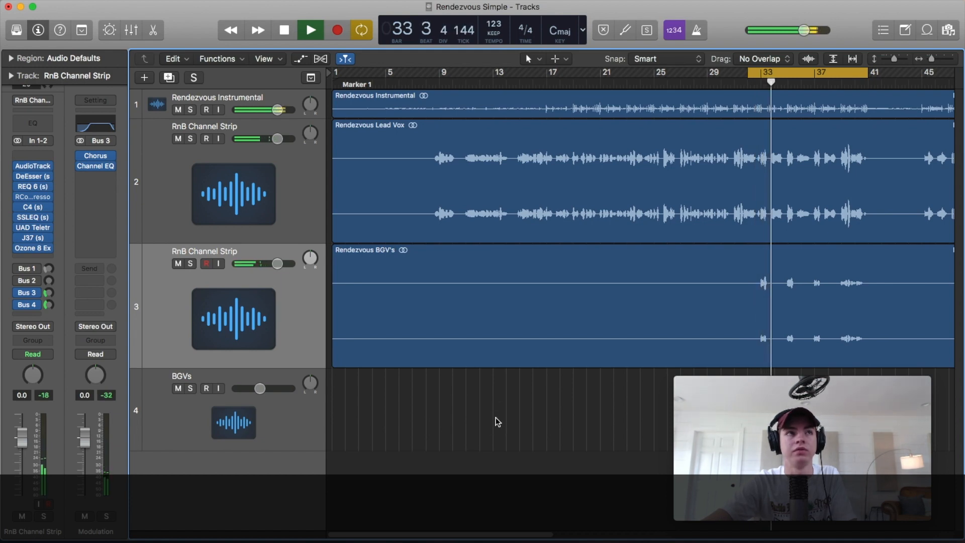
pyautogui.press('c')
pyautogui.click(546, 407)
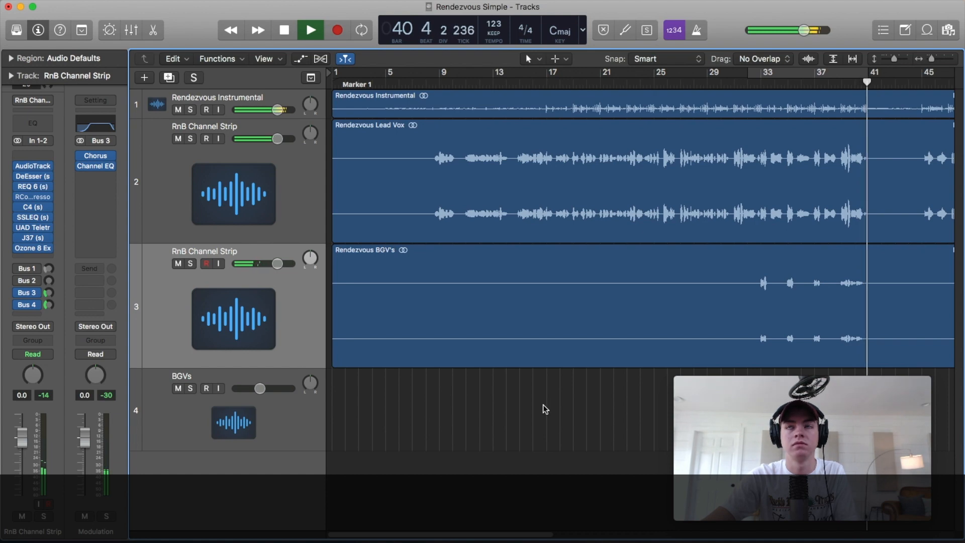
pyautogui.press('space')
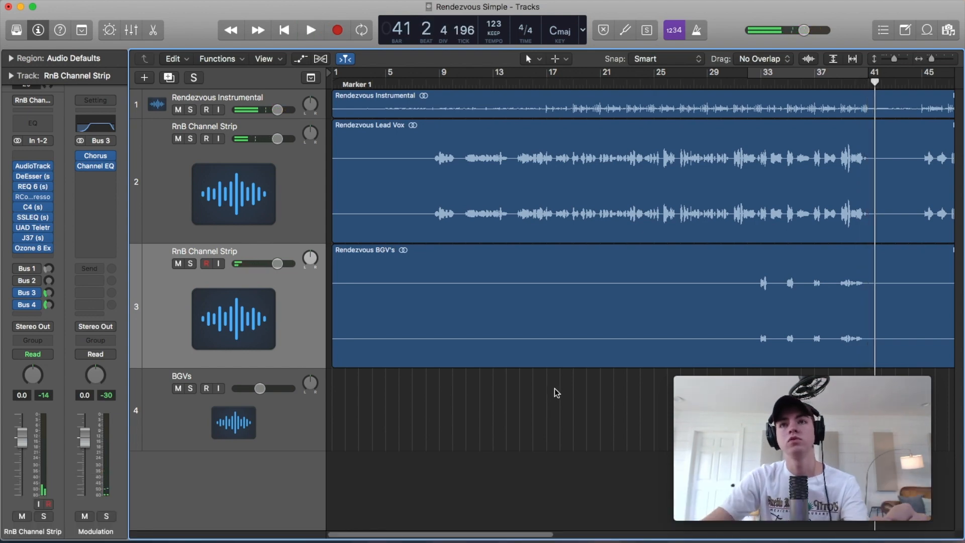